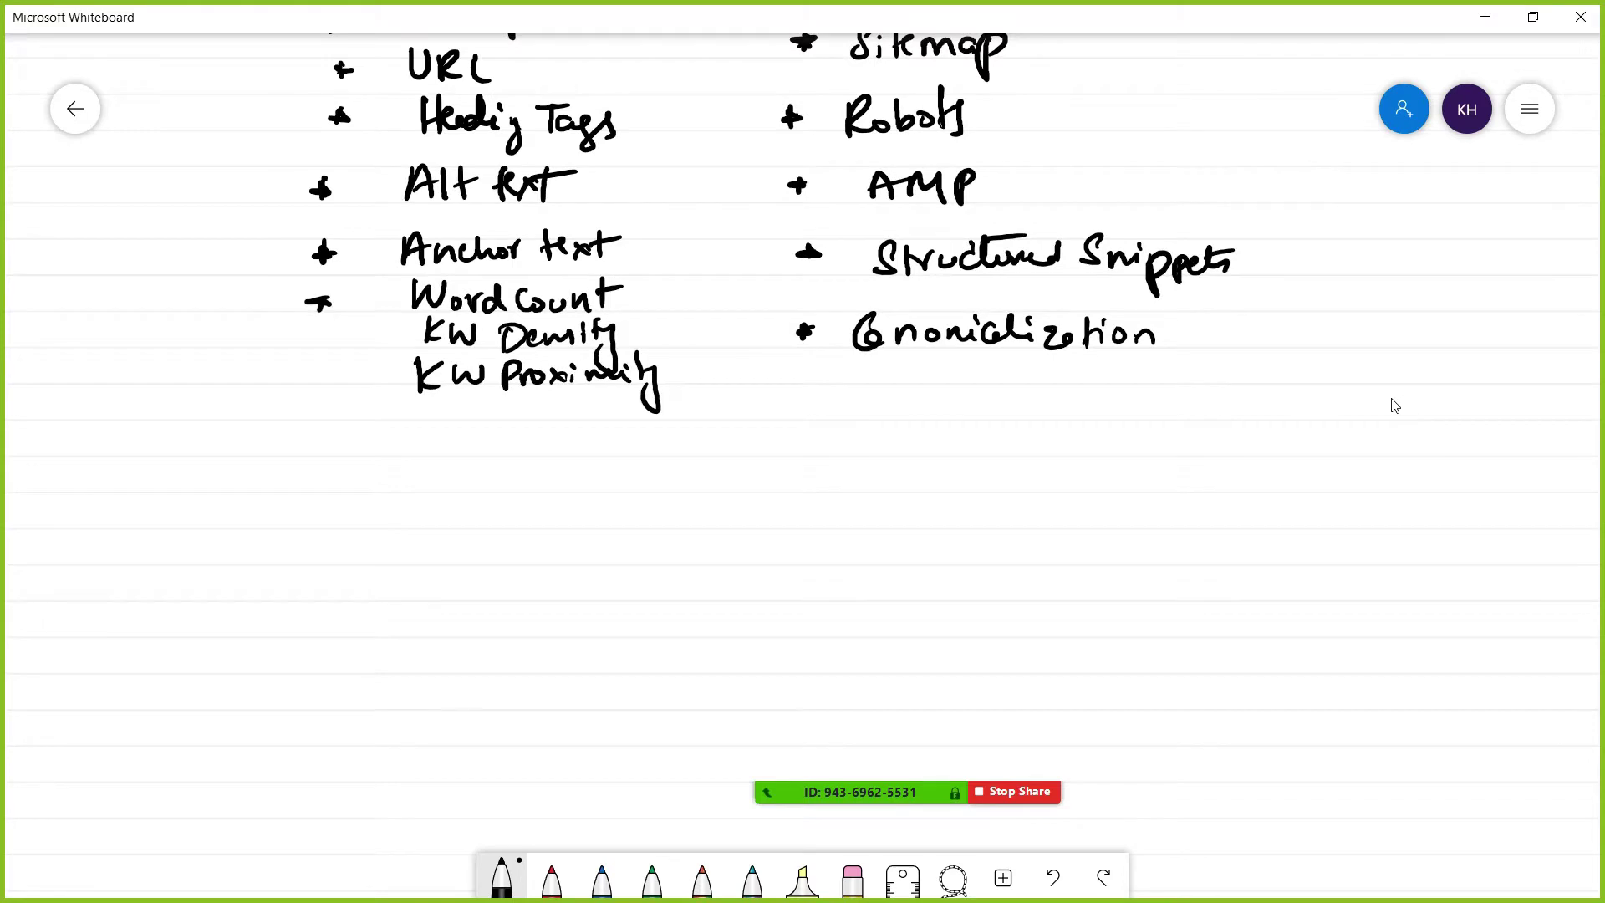
# Step: Handwrite the heading "Essential plugins" below the SEO lists, with a circled item 1 "Yoast SEO" under it
pyautogui.moveTo(357, 458)
pyautogui.mouseDown()
pyautogui.moveTo(377, 495)
pyautogui.moveTo(438, 493)
pyautogui.moveTo(463, 470)
pyautogui.moveTo(581, 498)
pyautogui.moveTo(652, 476)
pyautogui.moveTo(662, 497)
pyautogui.mouseUp()
pyautogui.moveTo(667, 497); pyautogui.dragTo(684, 501)
pyautogui.moveTo(379, 544); pyautogui.dragTo(381, 558)
pyautogui.moveTo(380, 522)
pyautogui.mouseDown()
pyautogui.moveTo(368, 577)
pyautogui.moveTo(382, 524)
pyautogui.moveTo(465, 566)
pyautogui.mouseUp()
pyautogui.moveTo(476, 523); pyautogui.dragTo(464, 552)
pyautogui.moveTo(493, 548)
pyautogui.mouseDown()
pyautogui.moveTo(476, 562)
pyautogui.moveTo(523, 570)
pyautogui.mouseUp()
pyautogui.moveTo(544, 532)
pyautogui.mouseDown()
pyautogui.moveTo(545, 567)
pyautogui.moveTo(565, 543)
pyautogui.mouseUp()
pyautogui.moveTo(593, 535)
pyautogui.mouseDown()
pyautogui.moveTo(609, 544)
pyautogui.moveTo(585, 565)
pyautogui.mouseUp()
pyautogui.moveTo(635, 545)
pyautogui.mouseDown()
pyautogui.moveTo(623, 565)
pyautogui.moveTo(650, 536)
pyautogui.mouseUp()
pyautogui.moveTo(650, 539); pyautogui.dragTo(670, 543)
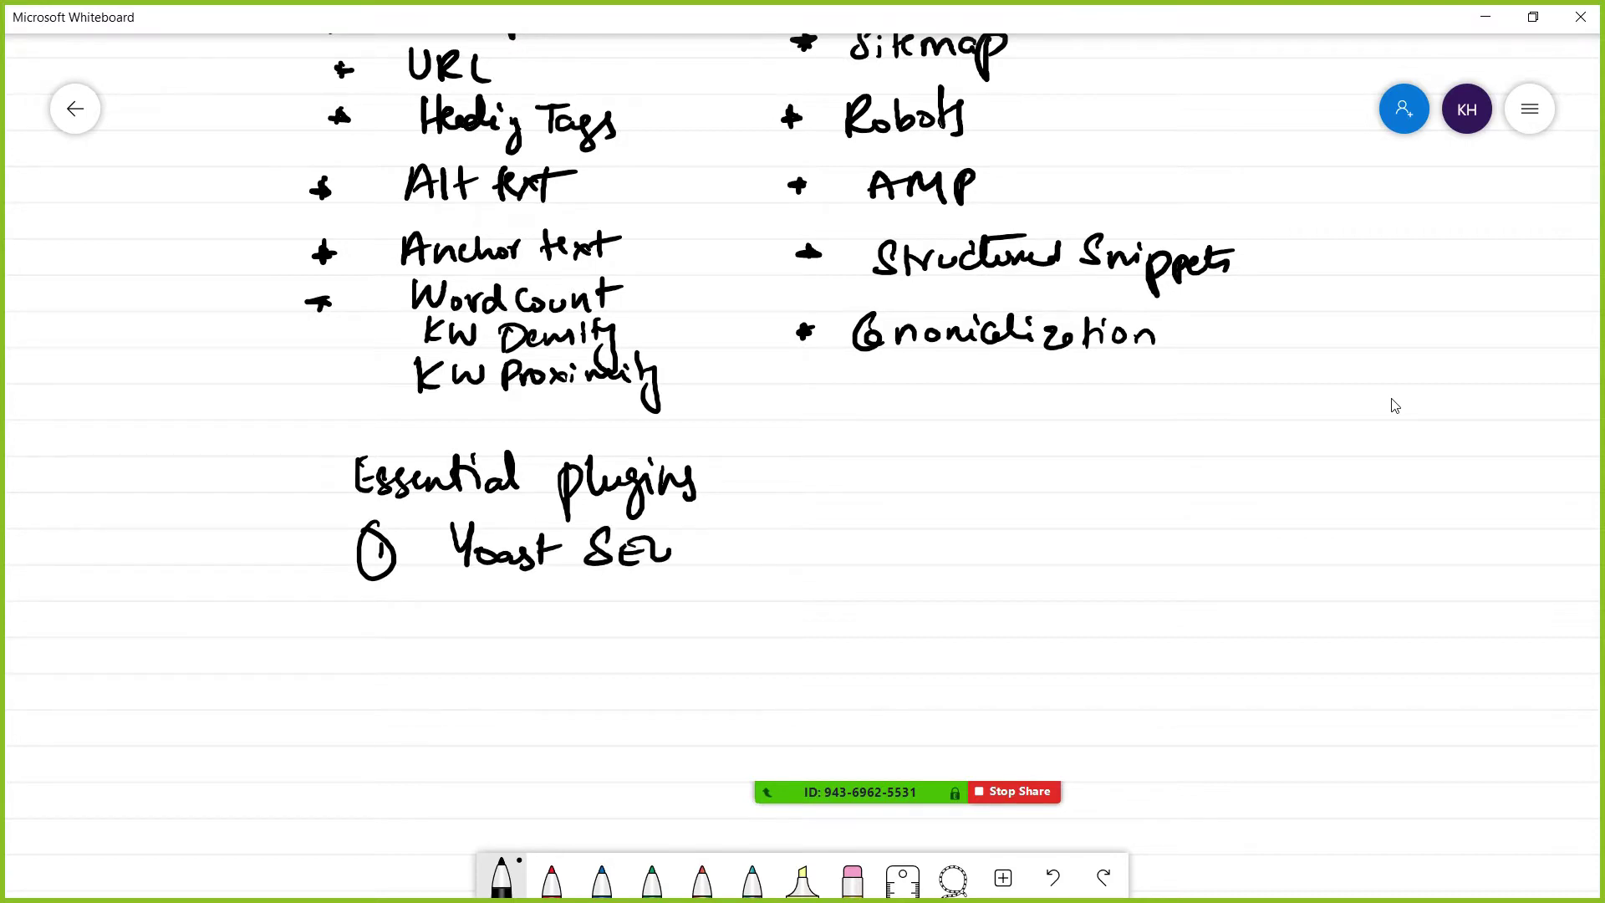
# Step: Underline Yoast SEO and handwrite the alternatives "(All in on SEO, Rank math, SEO press)" beside it
pyautogui.moveTo(489, 577); pyautogui.dragTo(632, 572)
pyautogui.moveTo(754, 504)
pyautogui.mouseDown()
pyautogui.moveTo(725, 556)
pyautogui.moveTo(815, 558)
pyautogui.mouseUp()
pyautogui.moveTo(833, 523)
pyautogui.mouseDown()
pyautogui.moveTo(831, 558)
pyautogui.moveTo(886, 555)
pyautogui.mouseUp()
pyautogui.moveTo(920, 539); pyautogui.dragTo(1010, 551)
pyautogui.moveTo(1063, 544)
pyautogui.mouseDown()
pyautogui.moveTo(1051, 563)
pyautogui.moveTo(1099, 548)
pyautogui.mouseUp()
pyautogui.moveTo(1101, 520); pyautogui.dragTo(1139, 544)
pyautogui.moveTo(1143, 542); pyautogui.dragTo(1187, 541)
pyautogui.moveTo(1204, 535); pyautogui.dragTo(1261, 506)
pyautogui.moveTo(1254, 520)
pyautogui.mouseDown()
pyautogui.moveTo(1271, 517)
pyautogui.moveTo(1264, 537)
pyautogui.mouseUp()
pyautogui.moveTo(1259, 518); pyautogui.dragTo(1277, 516)
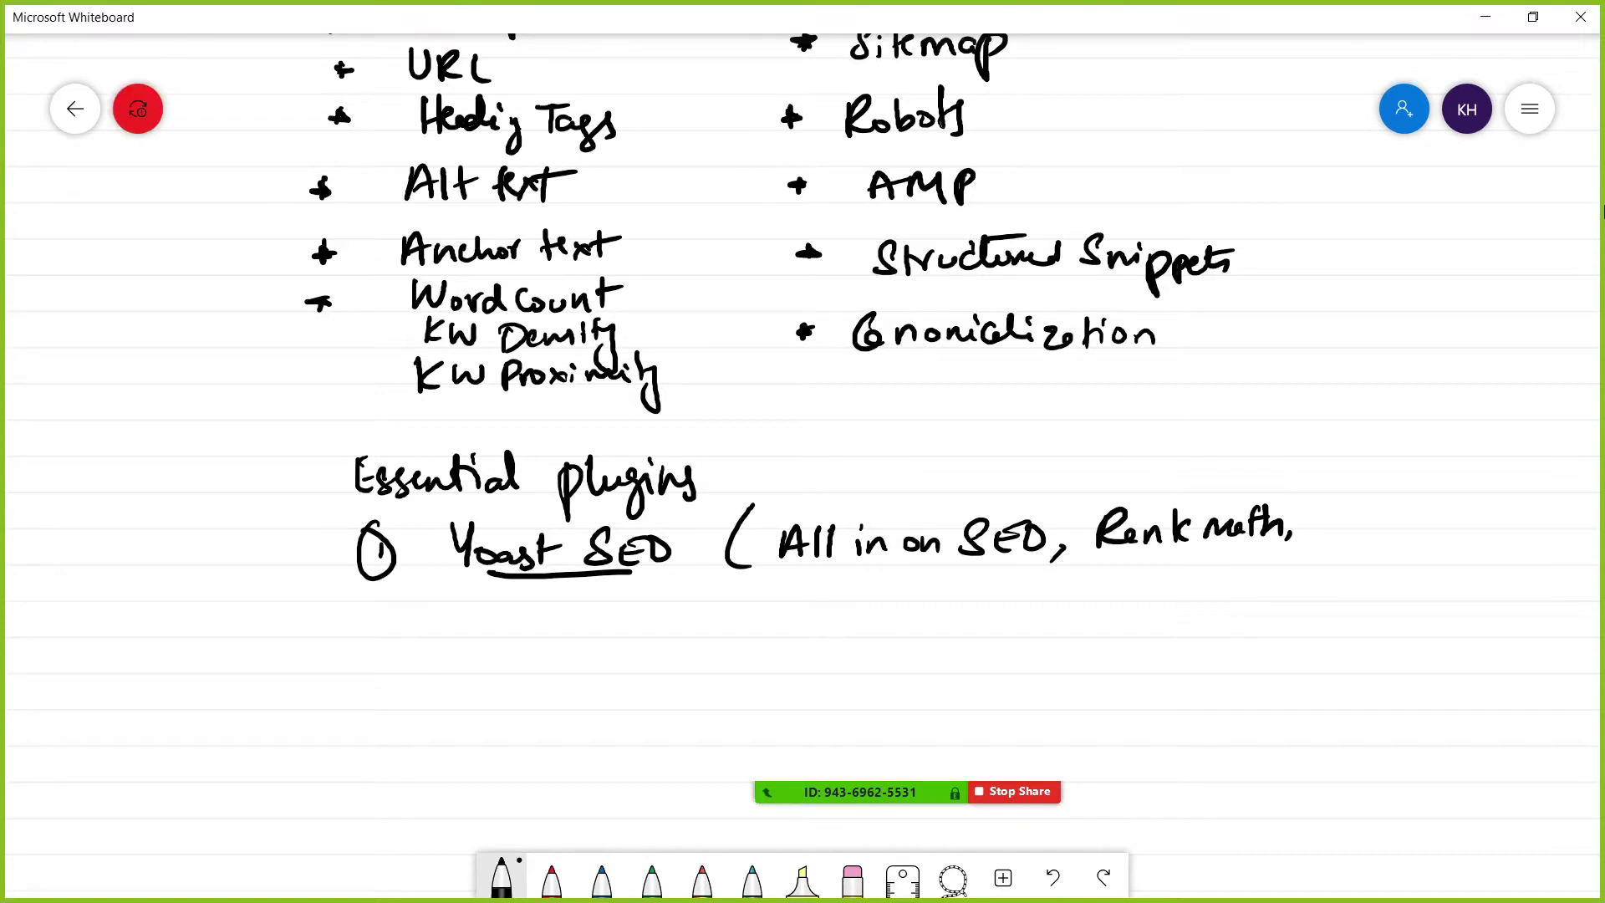
pyautogui.moveTo(1340, 500); pyautogui.dragTo(1308, 530)
pyautogui.moveTo(1361, 509)
pyautogui.mouseDown()
pyautogui.moveTo(1342, 533)
pyautogui.moveTo(1364, 505)
pyautogui.mouseUp()
pyautogui.moveTo(1351, 518)
pyautogui.mouseDown()
pyautogui.moveTo(1371, 504)
pyautogui.moveTo(1406, 545)
pyautogui.moveTo(1445, 513)
pyautogui.moveTo(1485, 528)
pyautogui.mouseUp()
pyautogui.moveTo(1488, 476); pyautogui.dragTo(1482, 545)
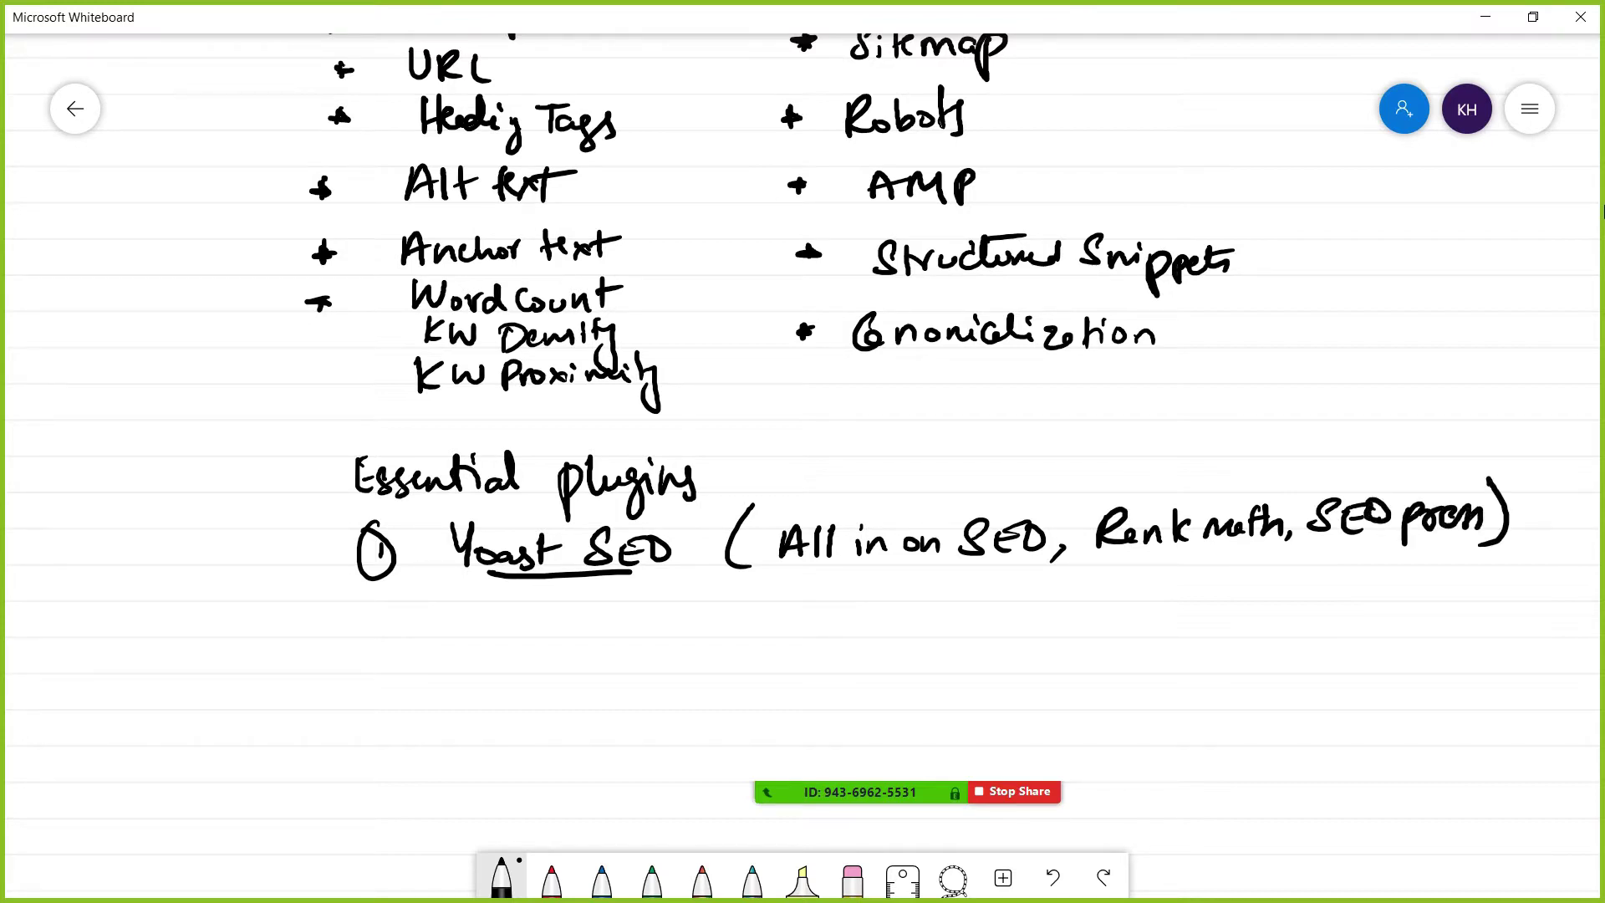
# Step: Switch to Chrome and open adflix.net/wp-admin in a new tab
pyautogui.click(1487, 18)
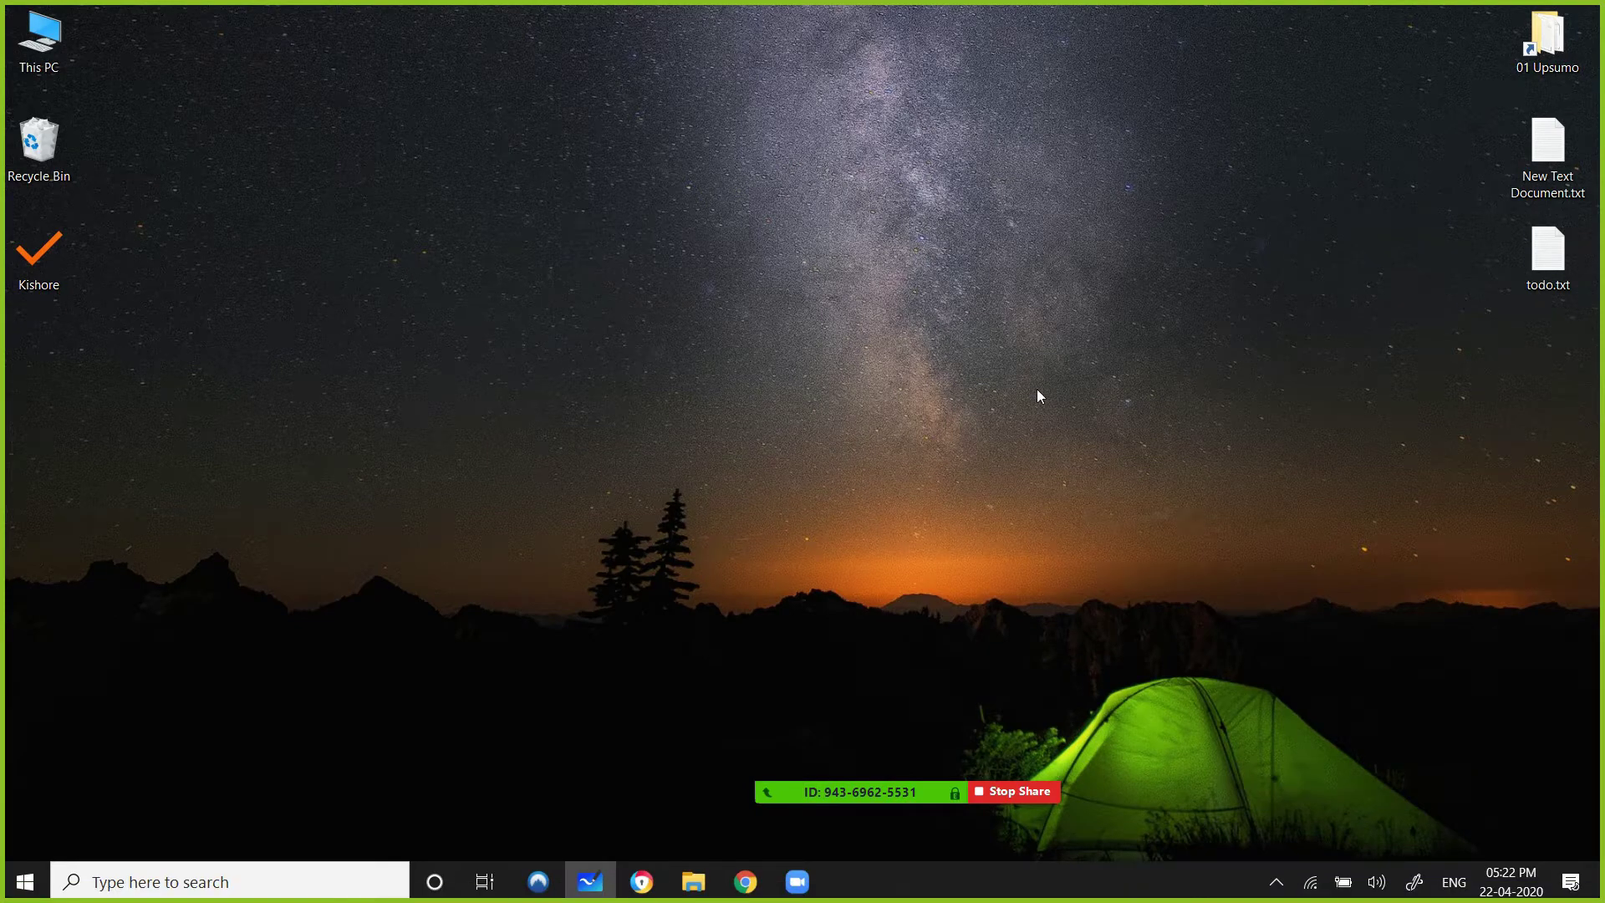
pyautogui.hotkey('alt', 'Tab')
pyautogui.hotkey('alt', 'Tab')
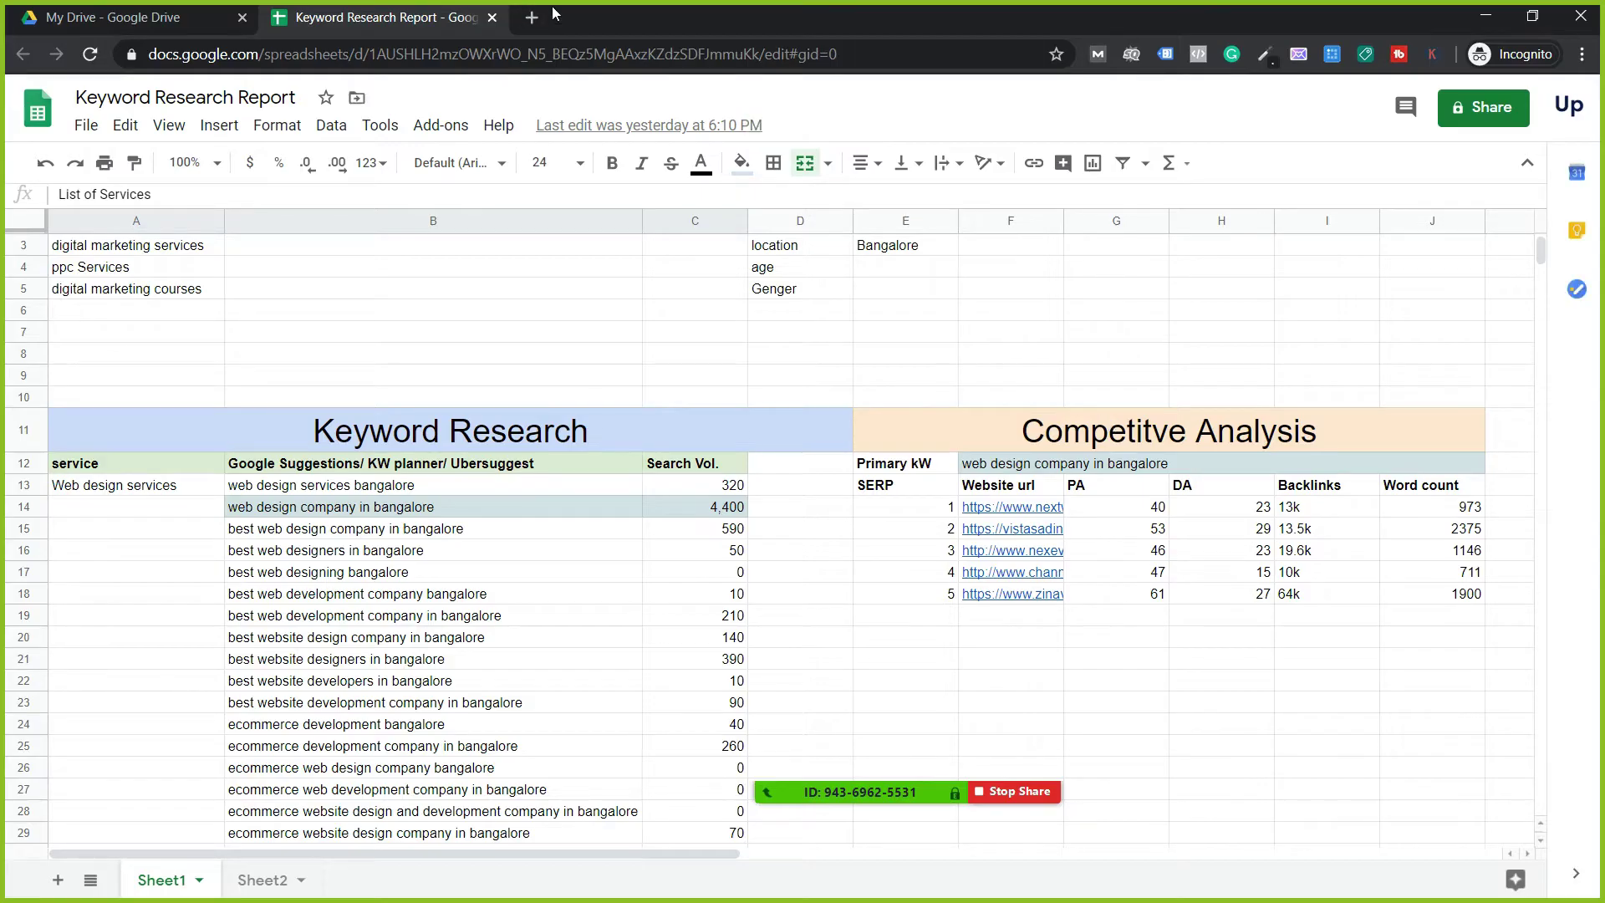
pyautogui.click(532, 18)
pyautogui.write('adflix.net/wpa-dmin')
pyautogui.press('Return')
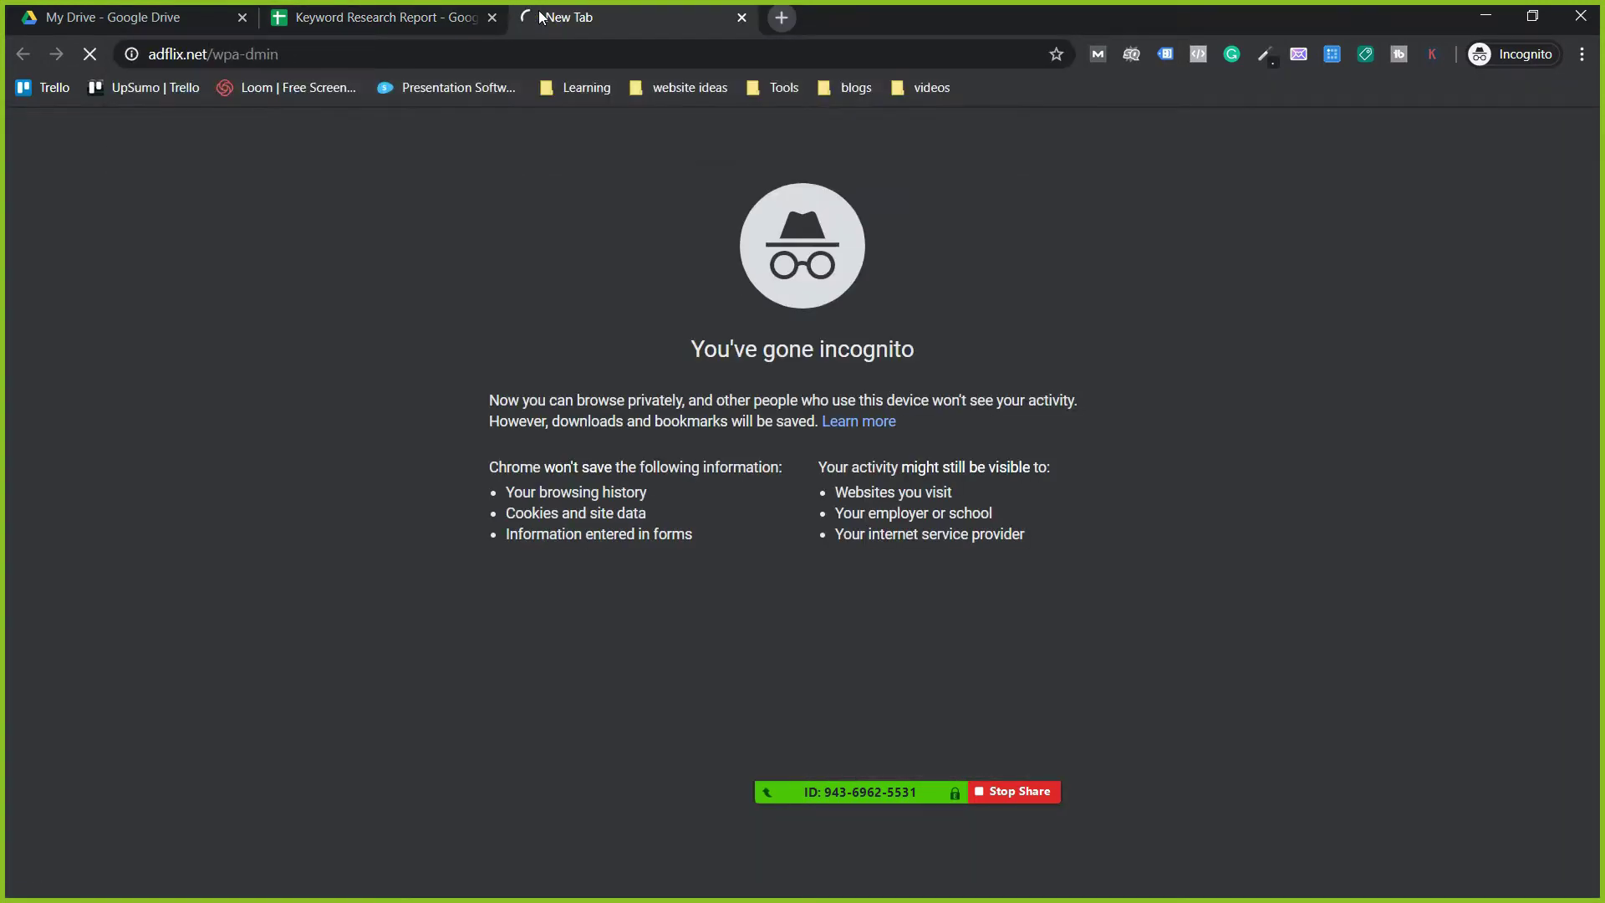
pyautogui.moveTo(234, 54); pyautogui.dragTo(501, 99)
pyautogui.press('BackSpace')
pyautogui.write('-admin')
pyautogui.press('Return')
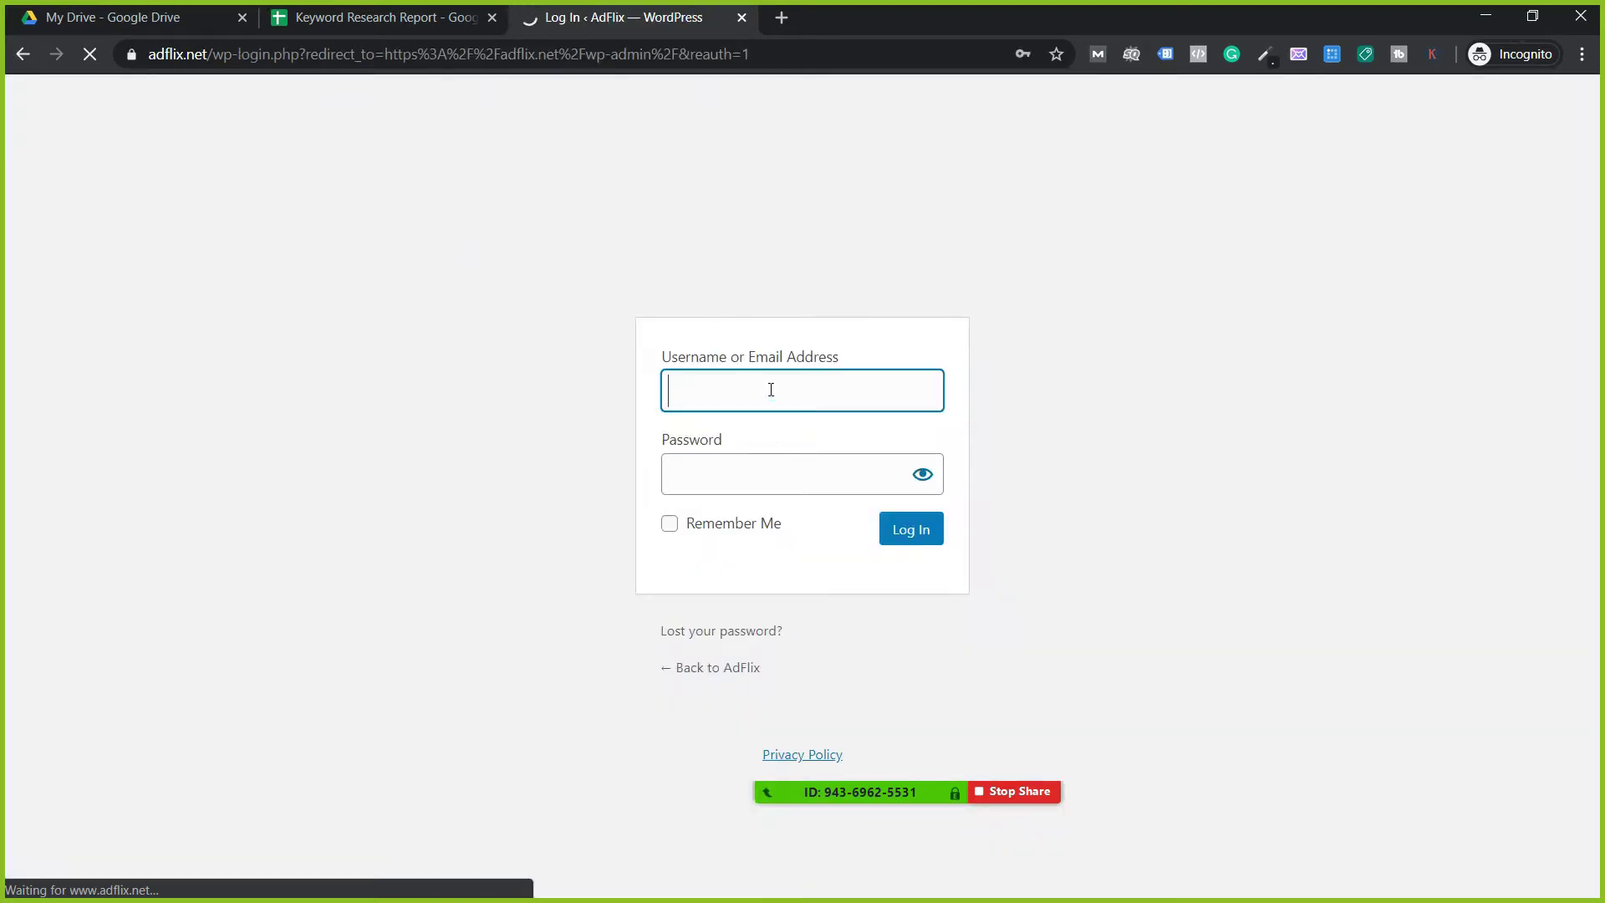
# Step: Log in to the AdFlix WordPress admin with the account username and password
pyautogui.click(768, 472)
pyautogui.click(764, 485)
pyautogui.click(919, 531)
pyautogui.click(903, 531)
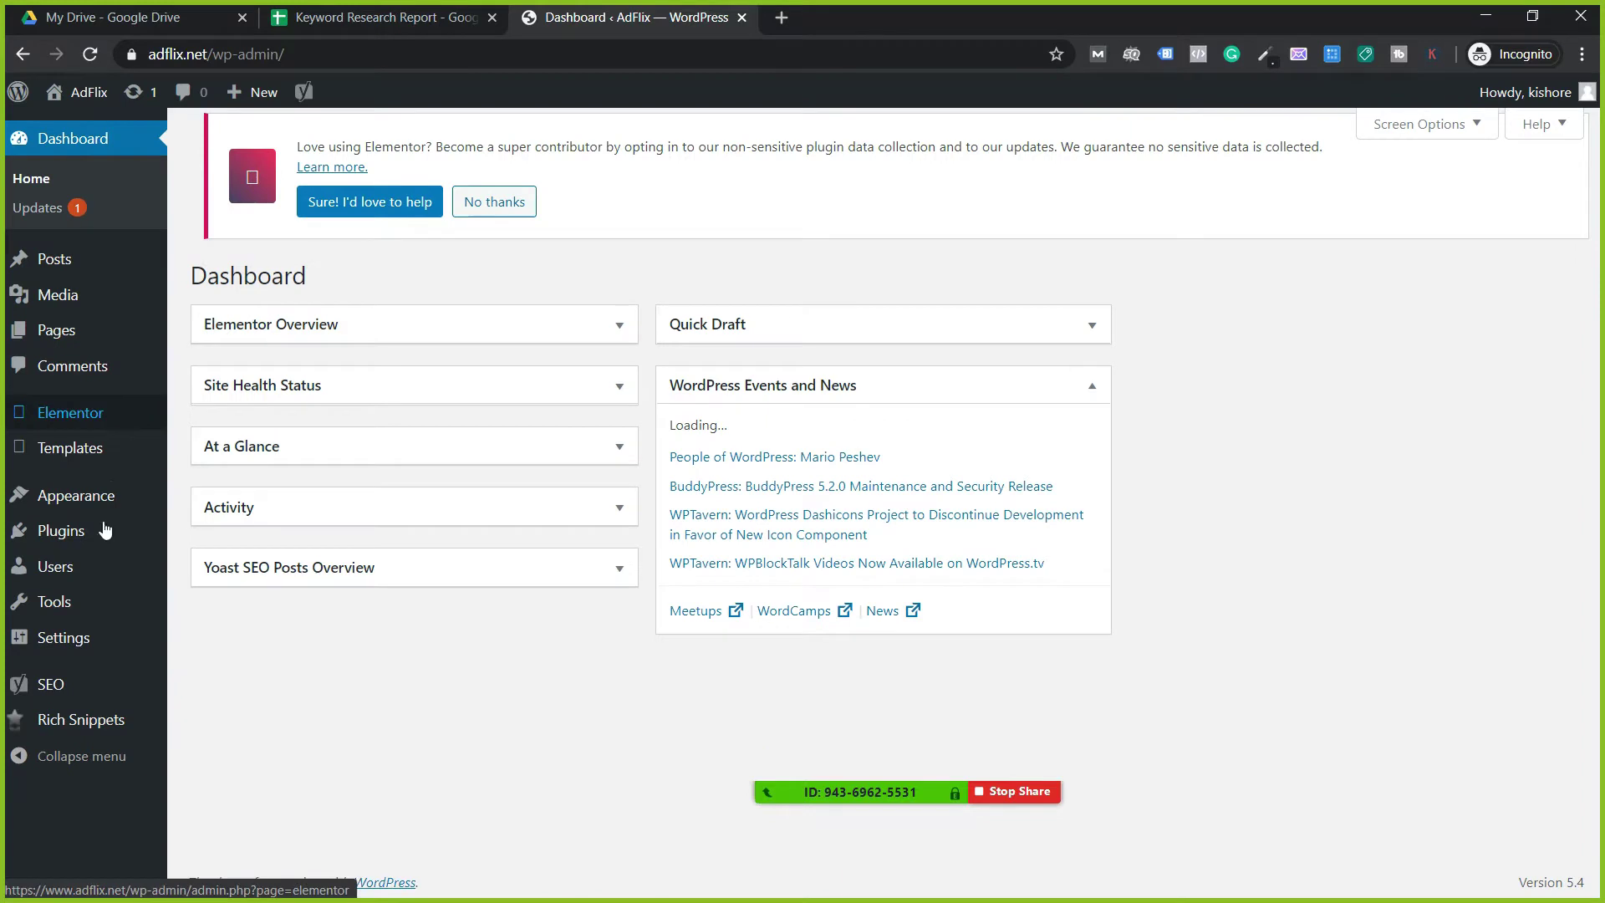
# Step: Check the installed plugins and search the plugin directory for "yoast seo"
pyautogui.click(196, 560)
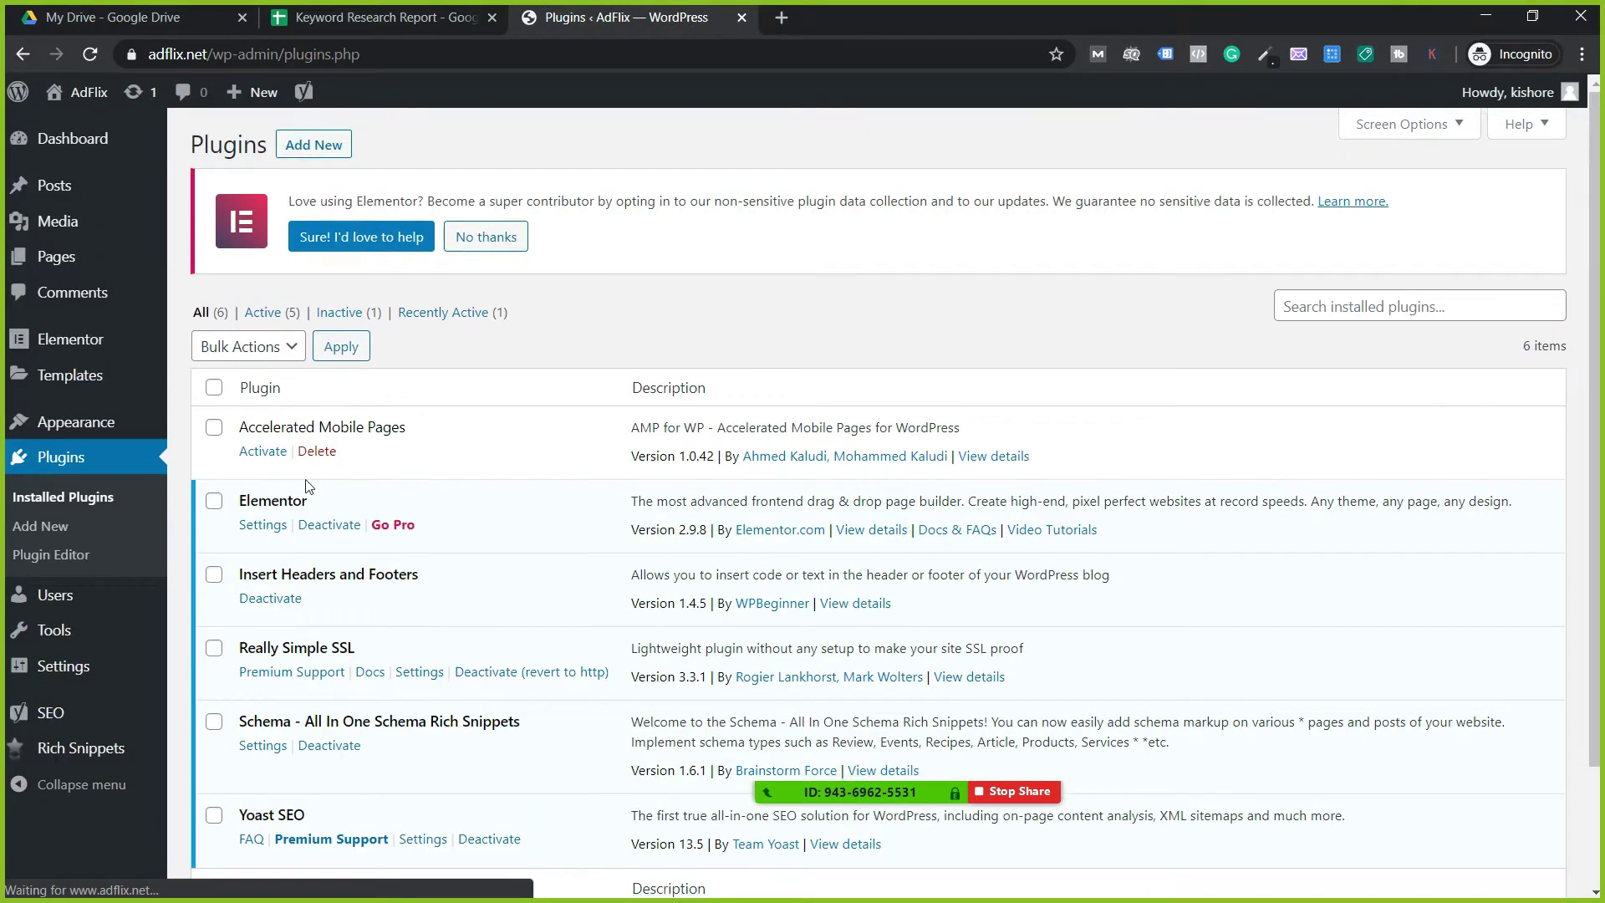
pyautogui.click(48, 533)
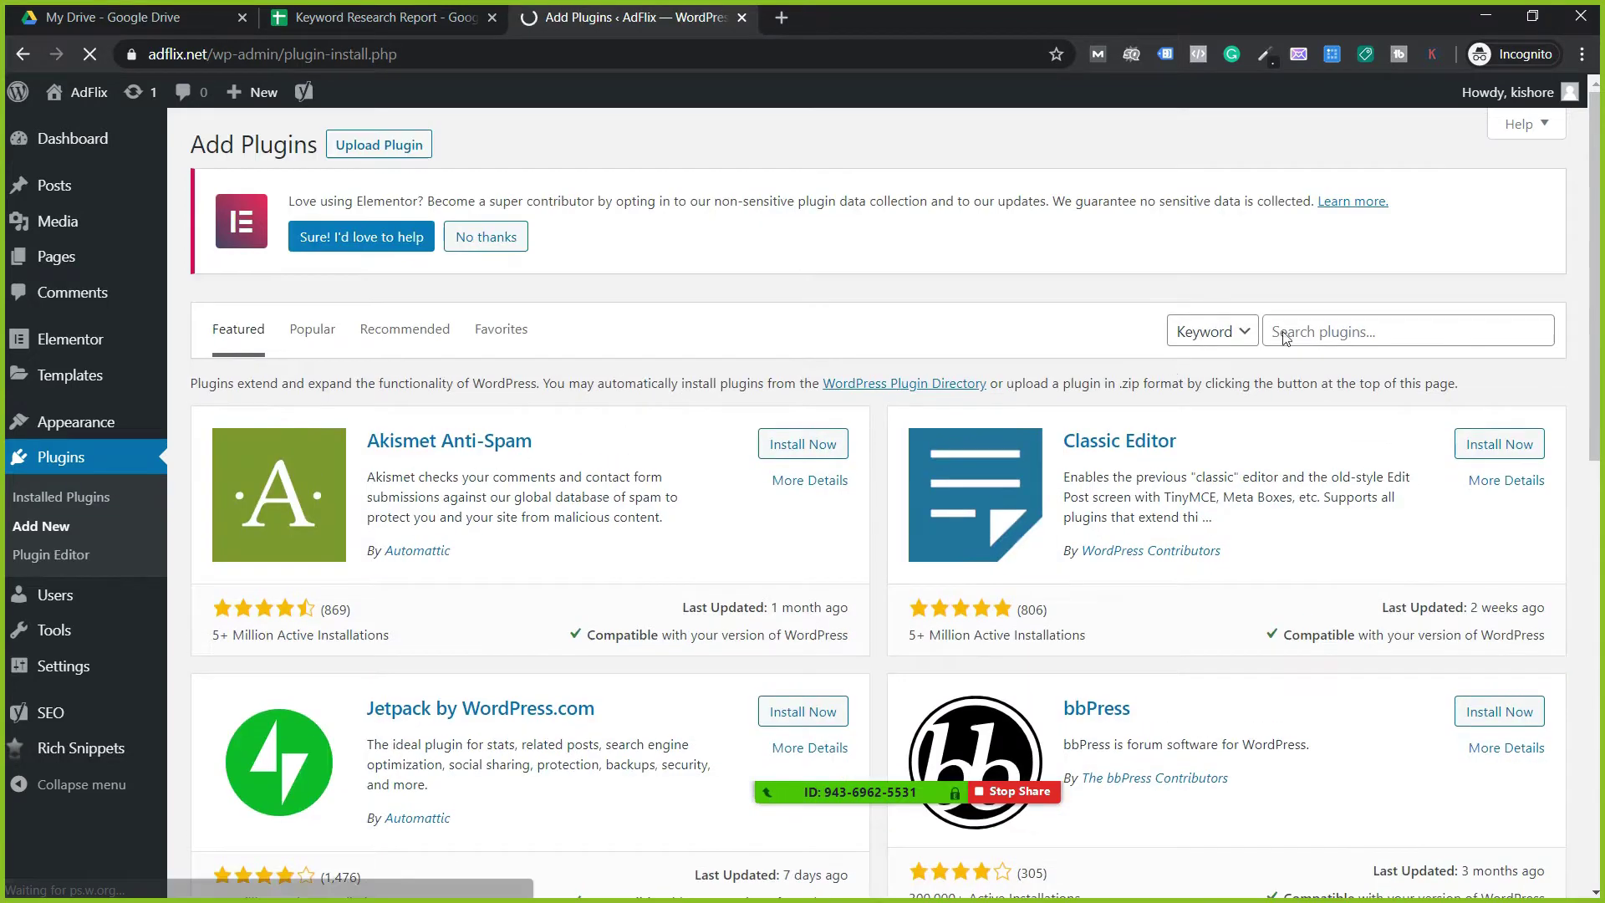
pyautogui.click(1316, 326)
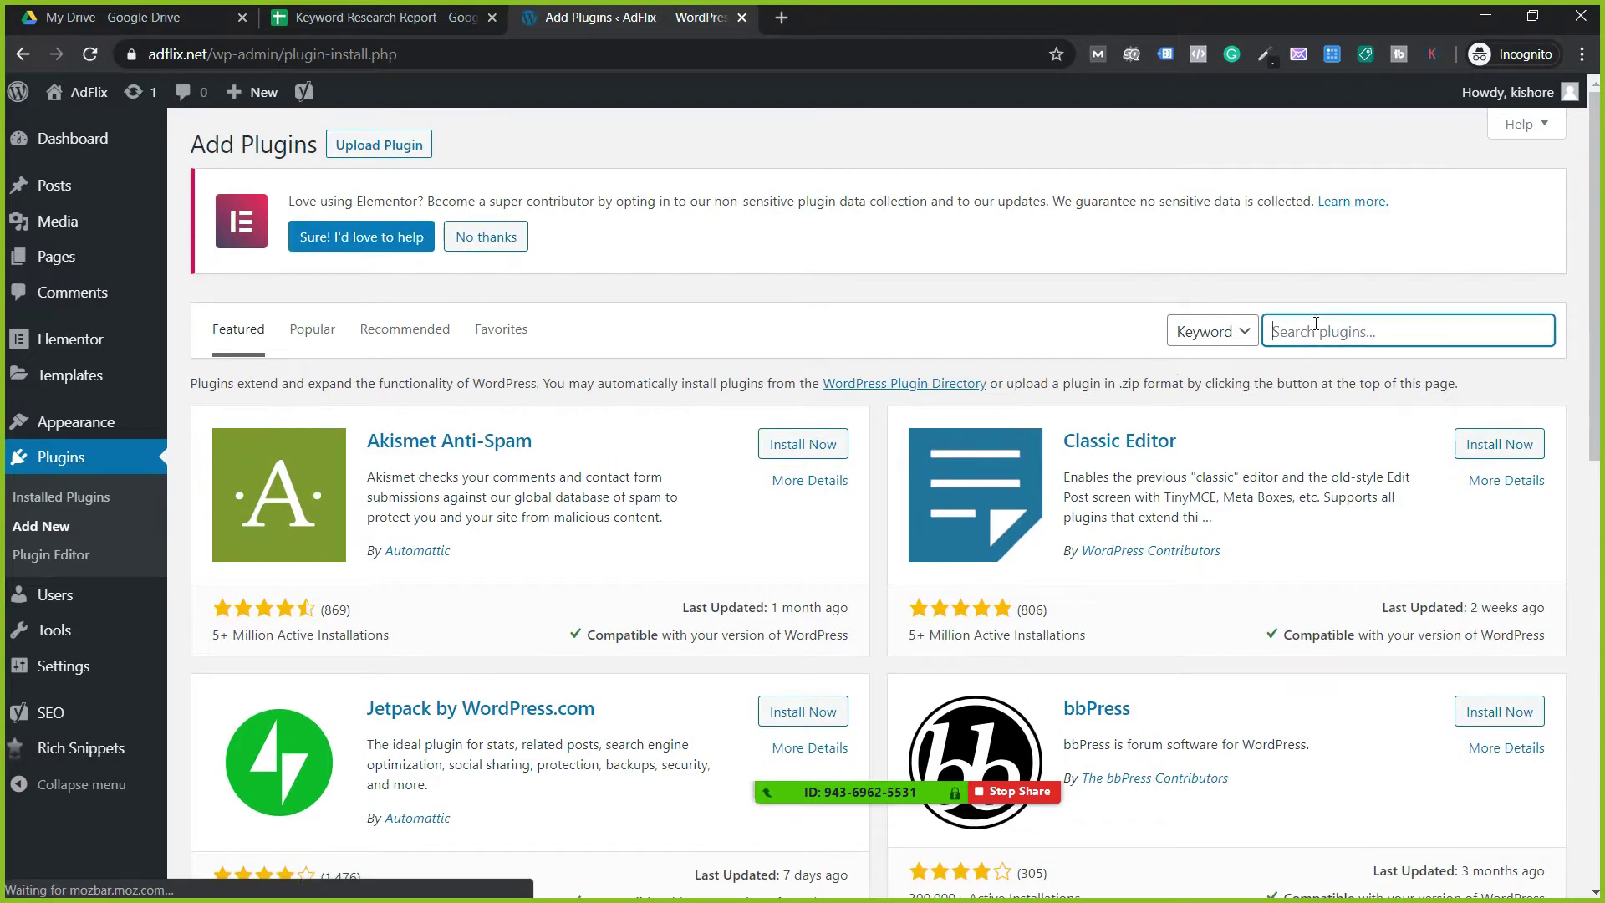
pyautogui.write('yoast seo')
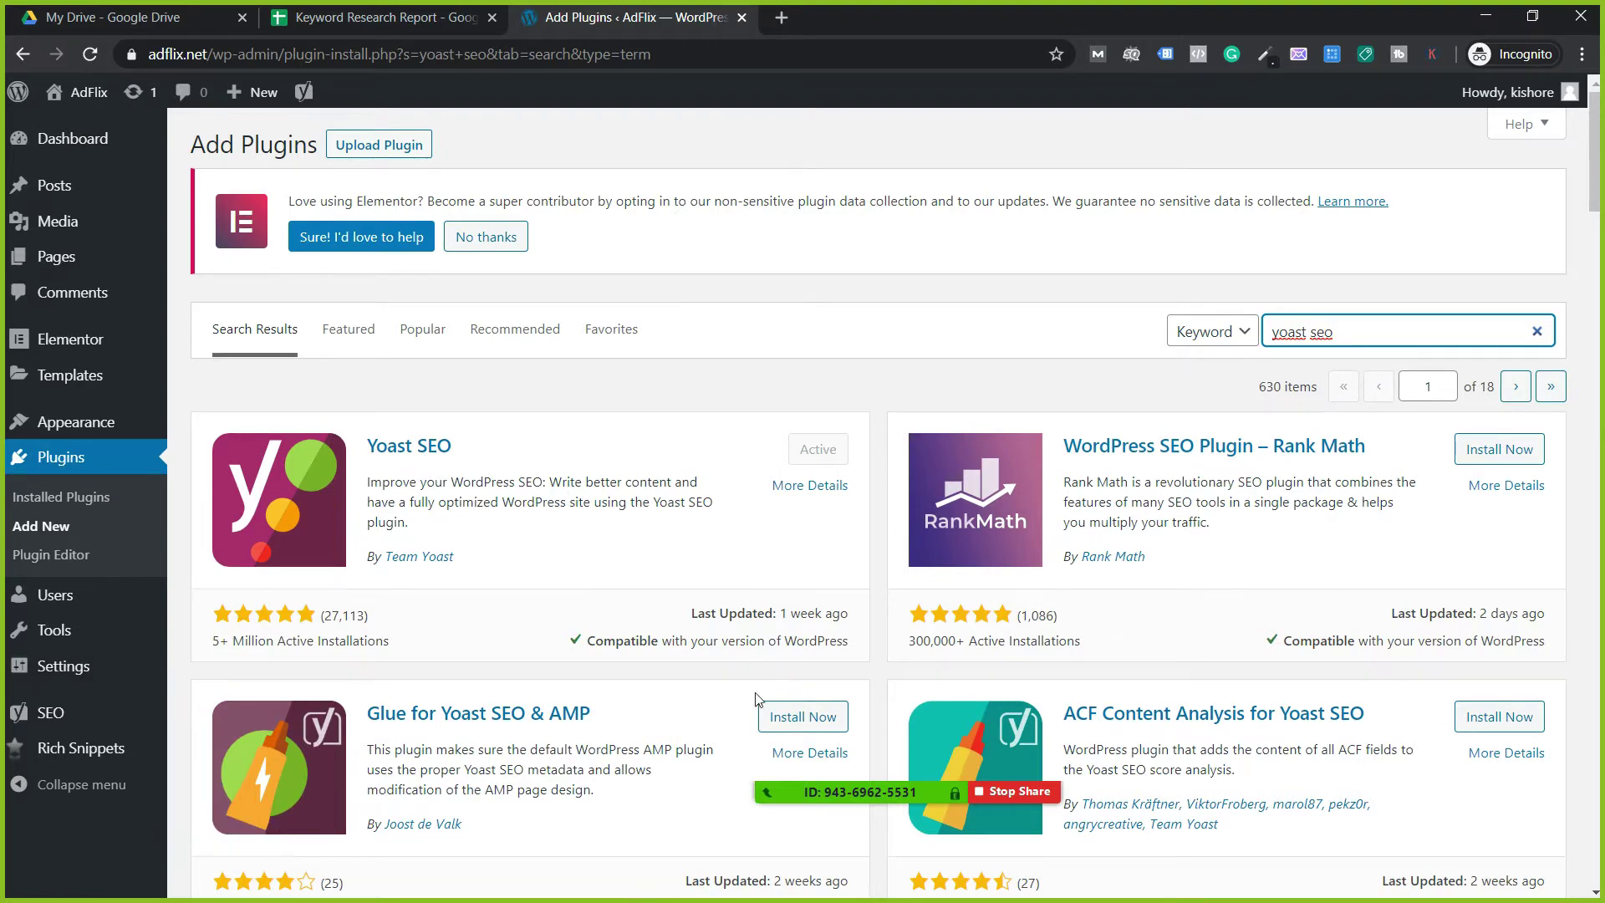
# Step: Switch to Microsoft Whiteboard and handwrite an underlined "Configuration" with an arrow leading to it from Yoast SEO
pyautogui.hotkey('alt', 'Tab')
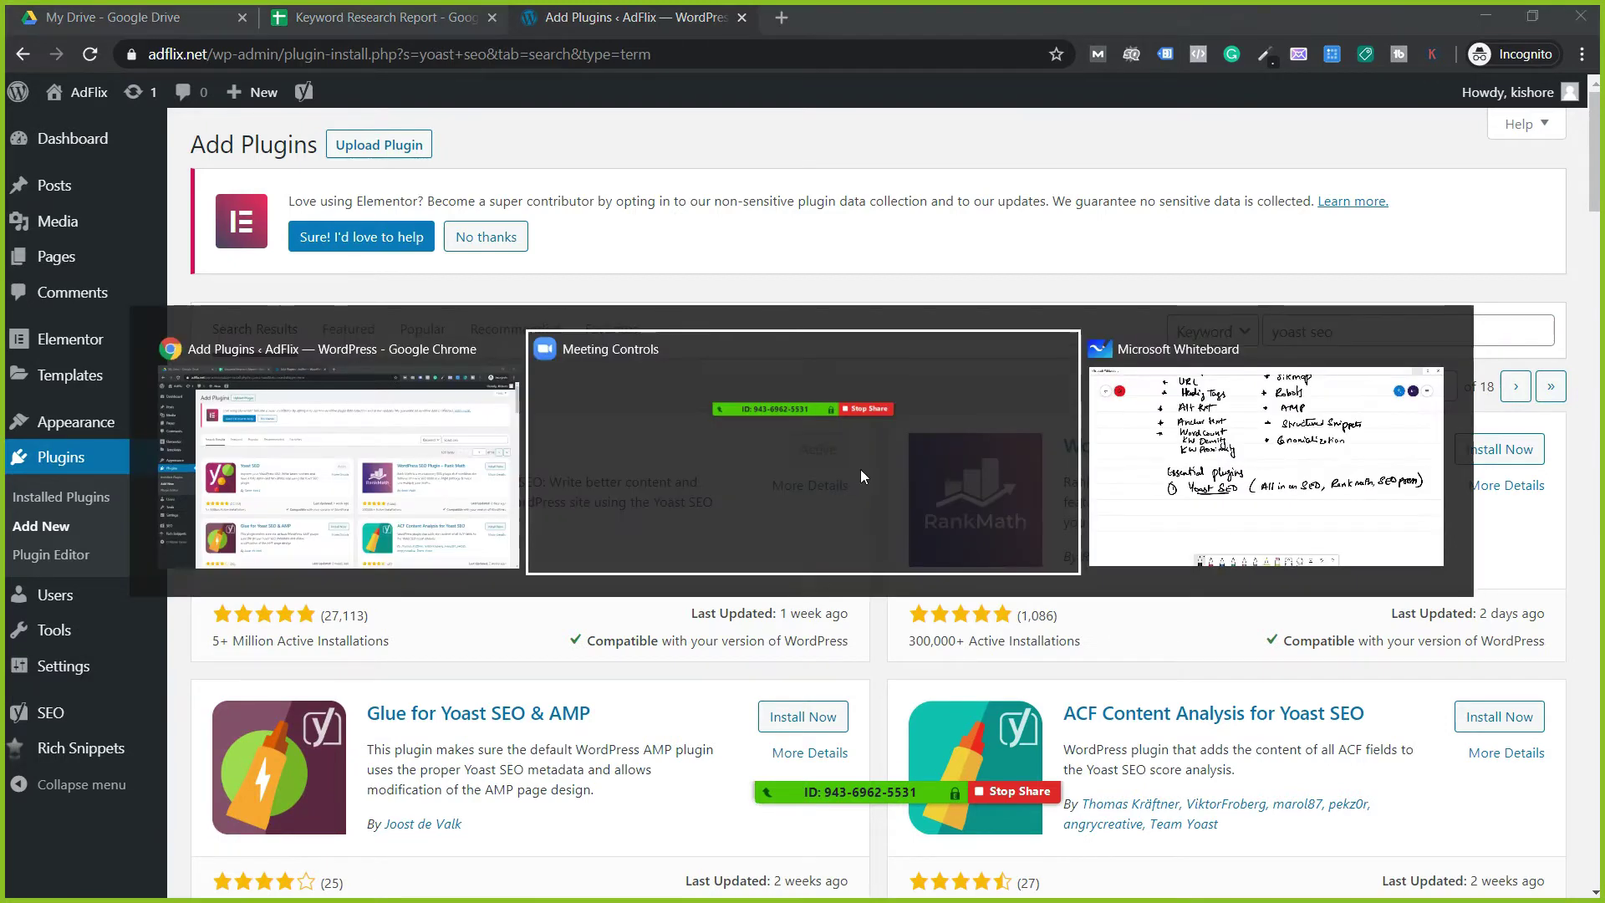
pyautogui.click(1142, 459)
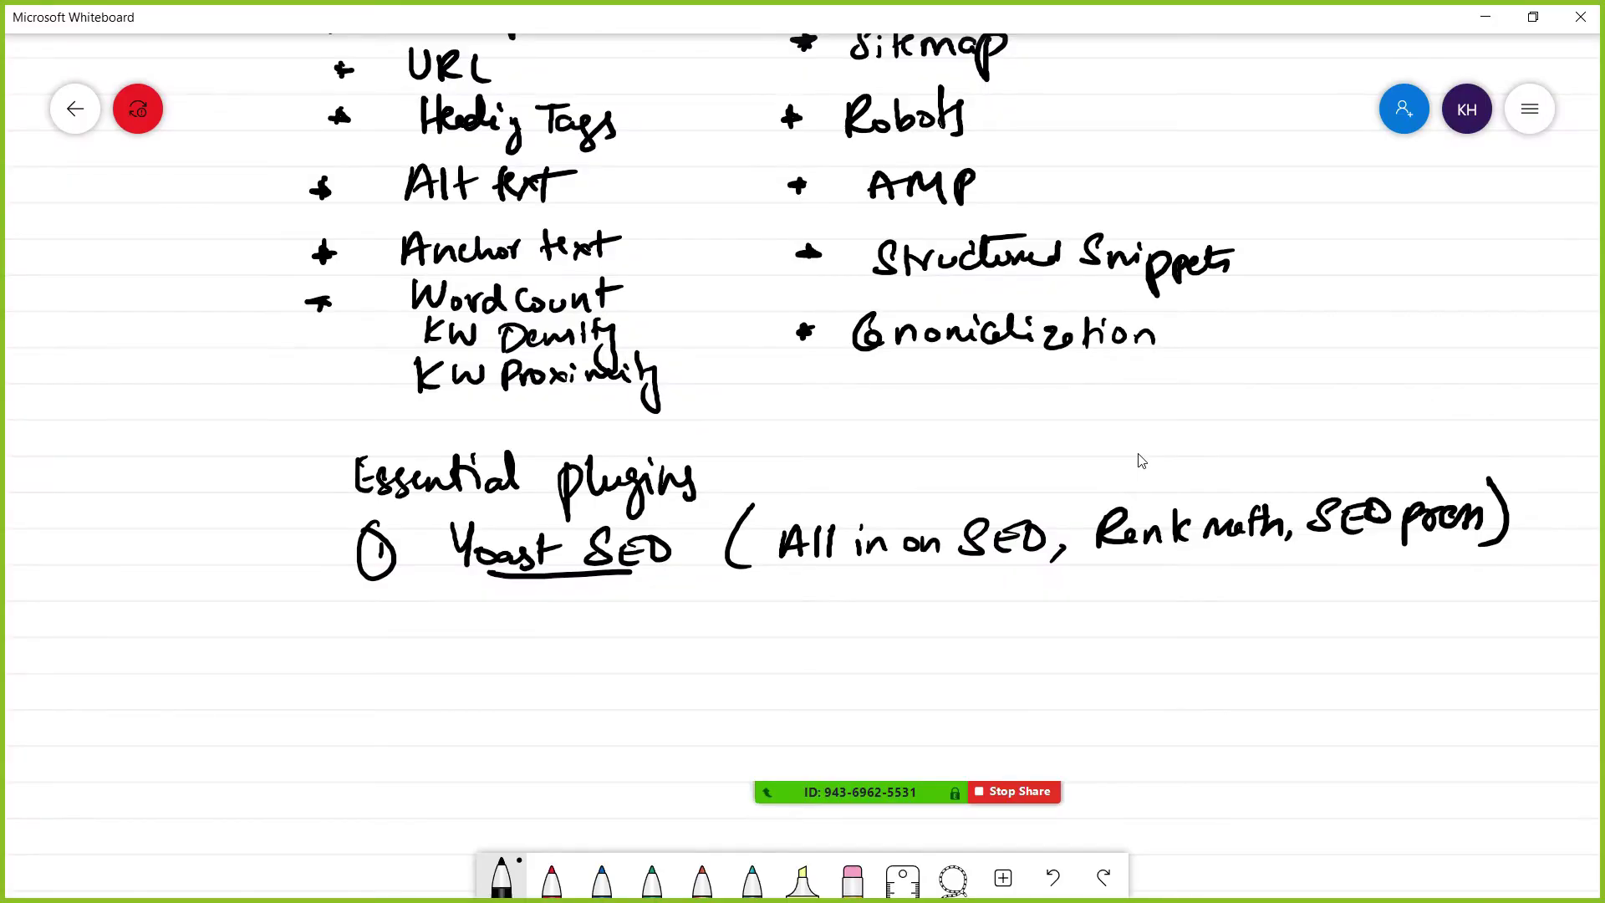
pyautogui.moveTo(924, 616); pyautogui.dragTo(863, 373)
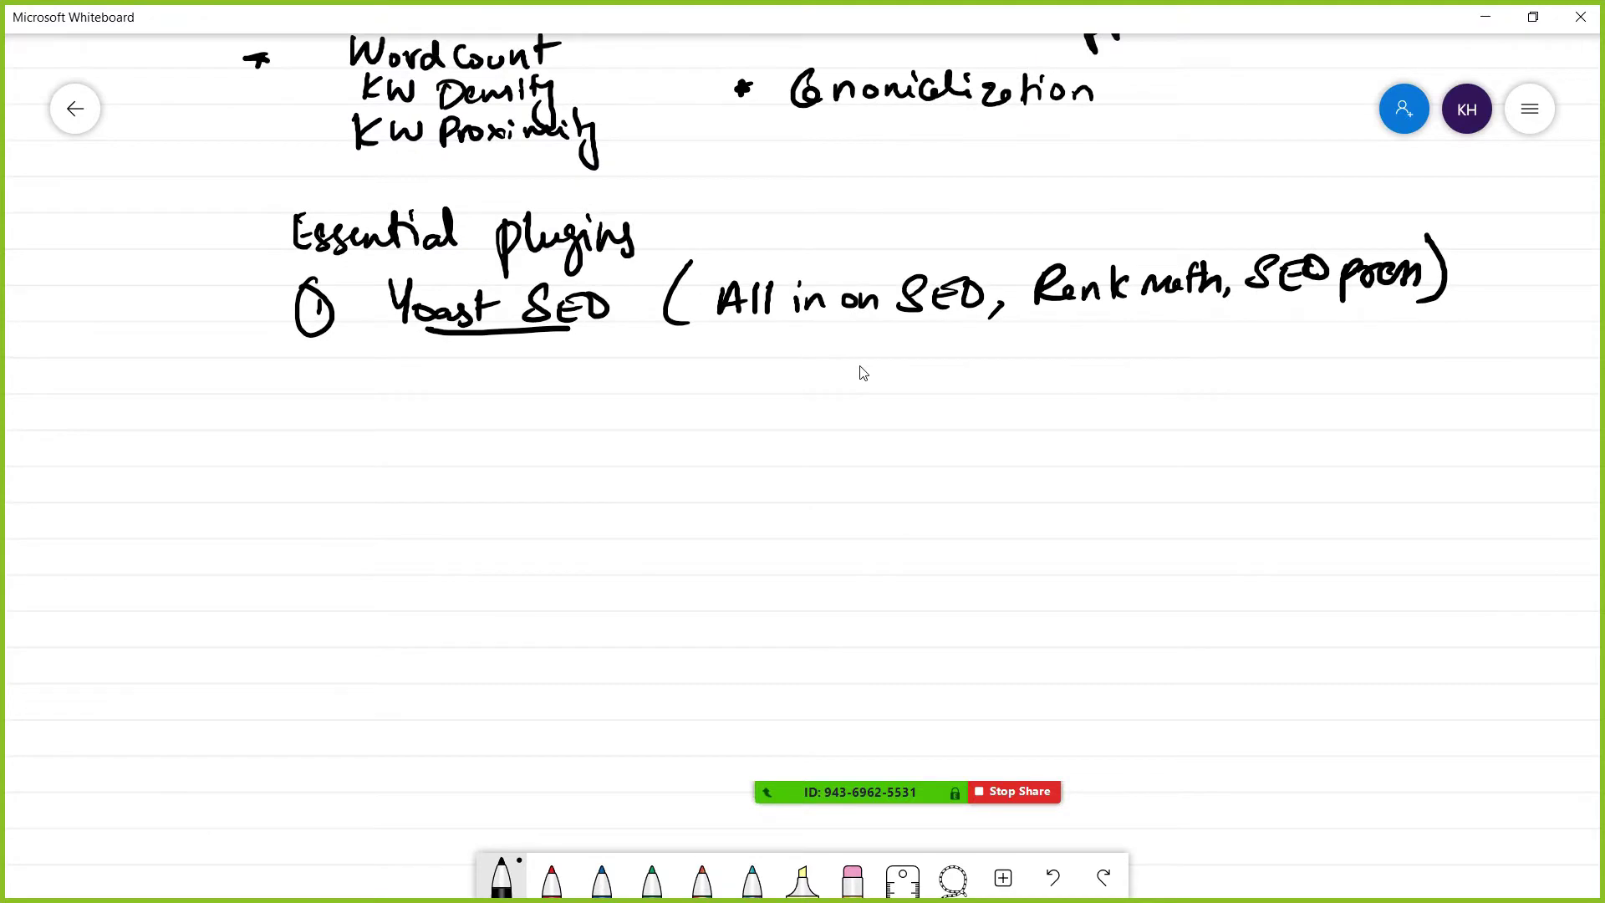
pyautogui.moveTo(548, 335)
pyautogui.mouseDown()
pyautogui.moveTo(616, 379)
pyautogui.moveTo(679, 370)
pyautogui.moveTo(701, 384)
pyautogui.mouseUp()
pyautogui.moveTo(712, 369); pyautogui.dragTo(711, 373)
pyautogui.moveTo(730, 360)
pyautogui.mouseDown()
pyautogui.moveTo(731, 382)
pyautogui.moveTo(765, 385)
pyautogui.mouseUp()
pyautogui.moveTo(774, 365)
pyautogui.mouseDown()
pyautogui.moveTo(757, 402)
pyautogui.moveTo(778, 385)
pyautogui.moveTo(786, 416)
pyautogui.moveTo(849, 361)
pyautogui.moveTo(862, 383)
pyautogui.mouseUp()
pyautogui.moveTo(870, 361)
pyautogui.mouseDown()
pyautogui.moveTo(880, 350)
pyautogui.moveTo(875, 385)
pyautogui.mouseUp()
pyautogui.moveTo(885, 368); pyautogui.dragTo(903, 384)
pyautogui.moveTo(922, 385); pyautogui.dragTo(947, 385)
pyautogui.moveTo(723, 407); pyautogui.dragTo(901, 403)
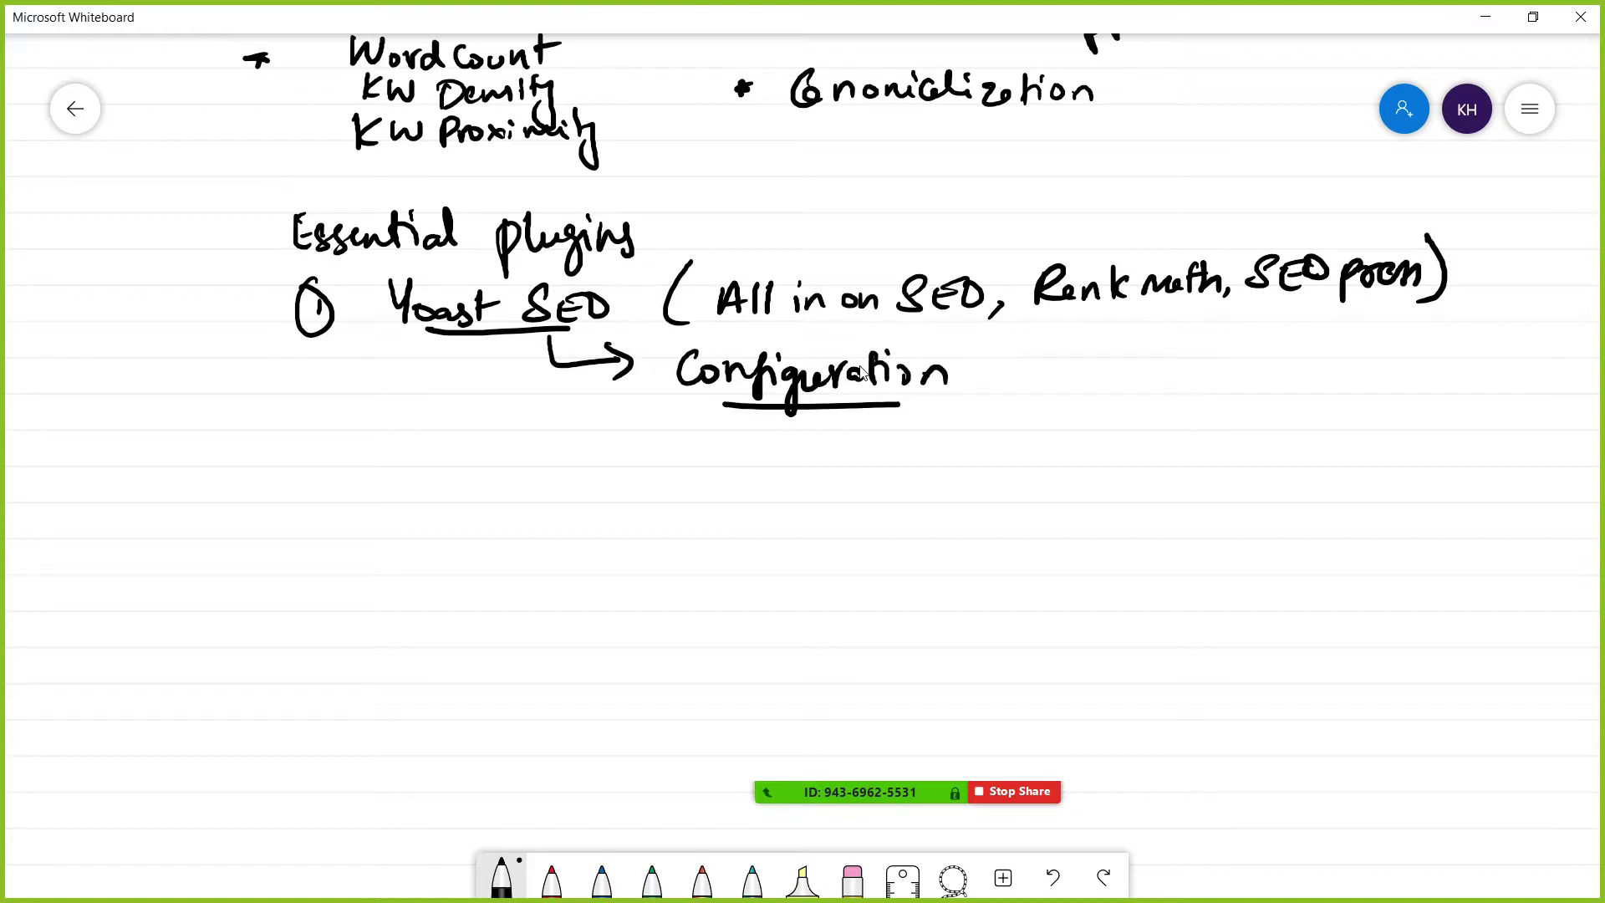
# Step: Switch back to Chrome and open the General settings of Yoast SEO
pyautogui.click(1486, 17)
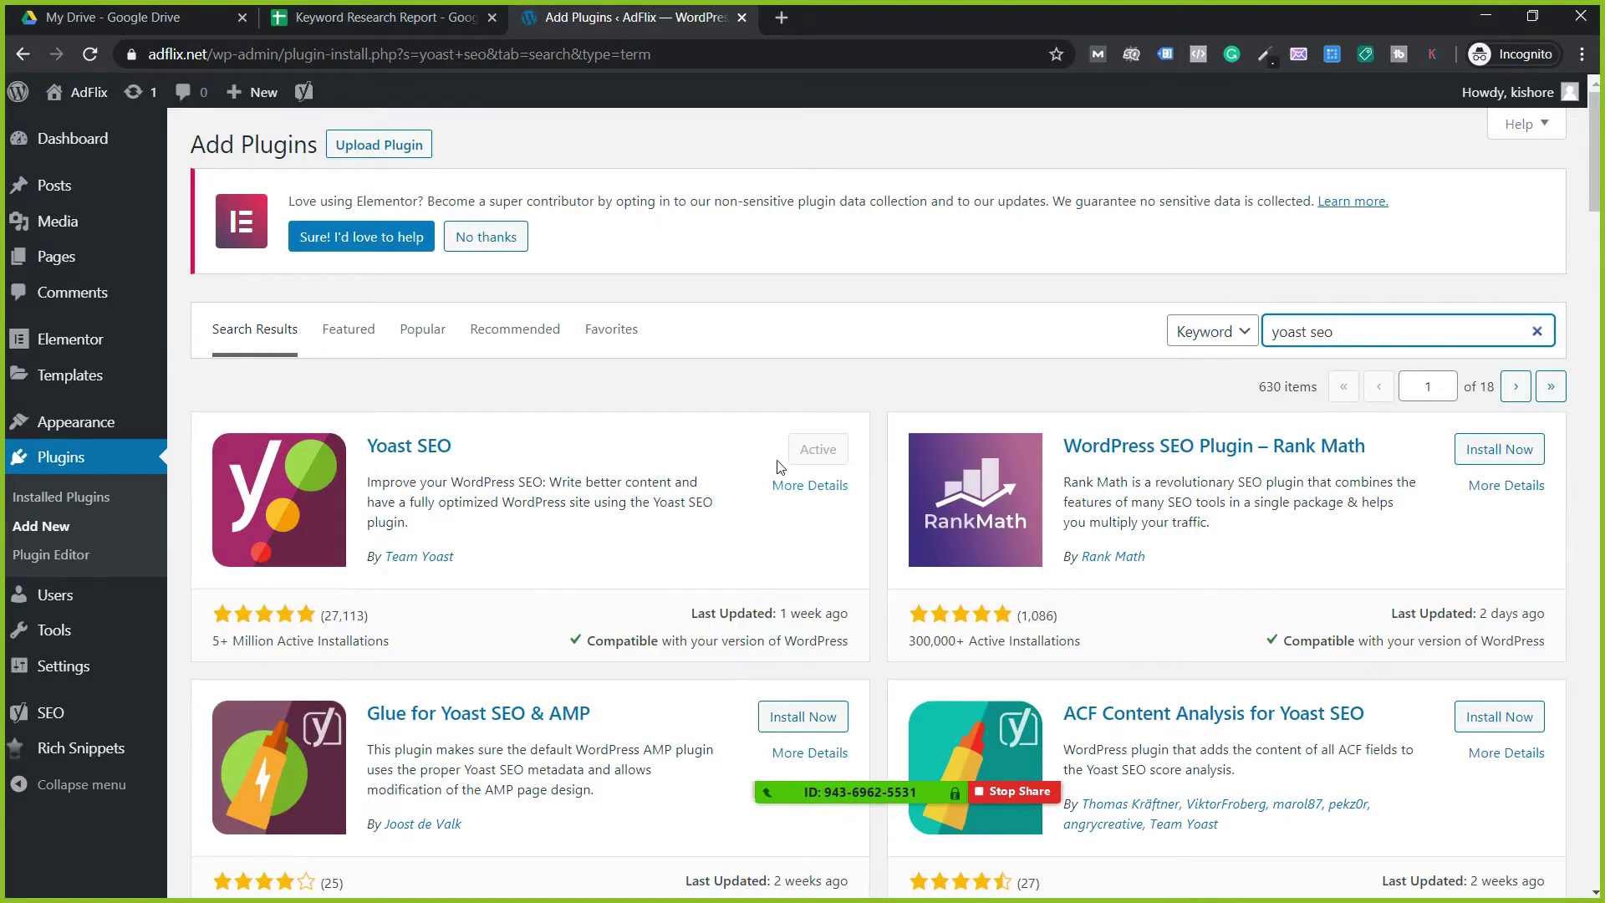
pyautogui.moveTo(83, 715)
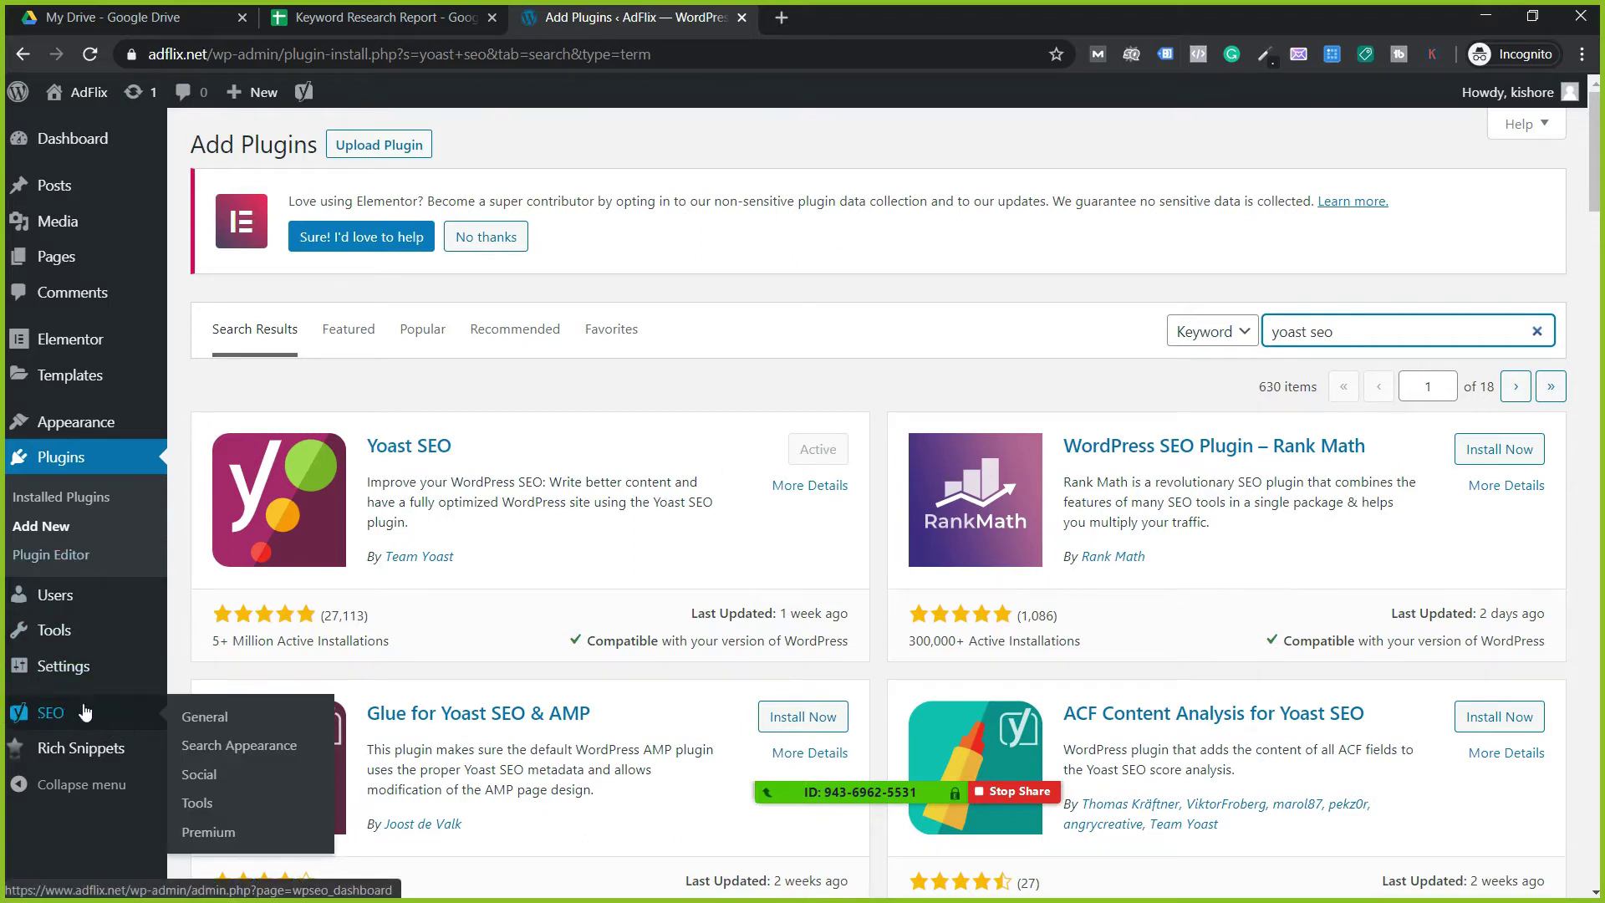
pyautogui.click(210, 721)
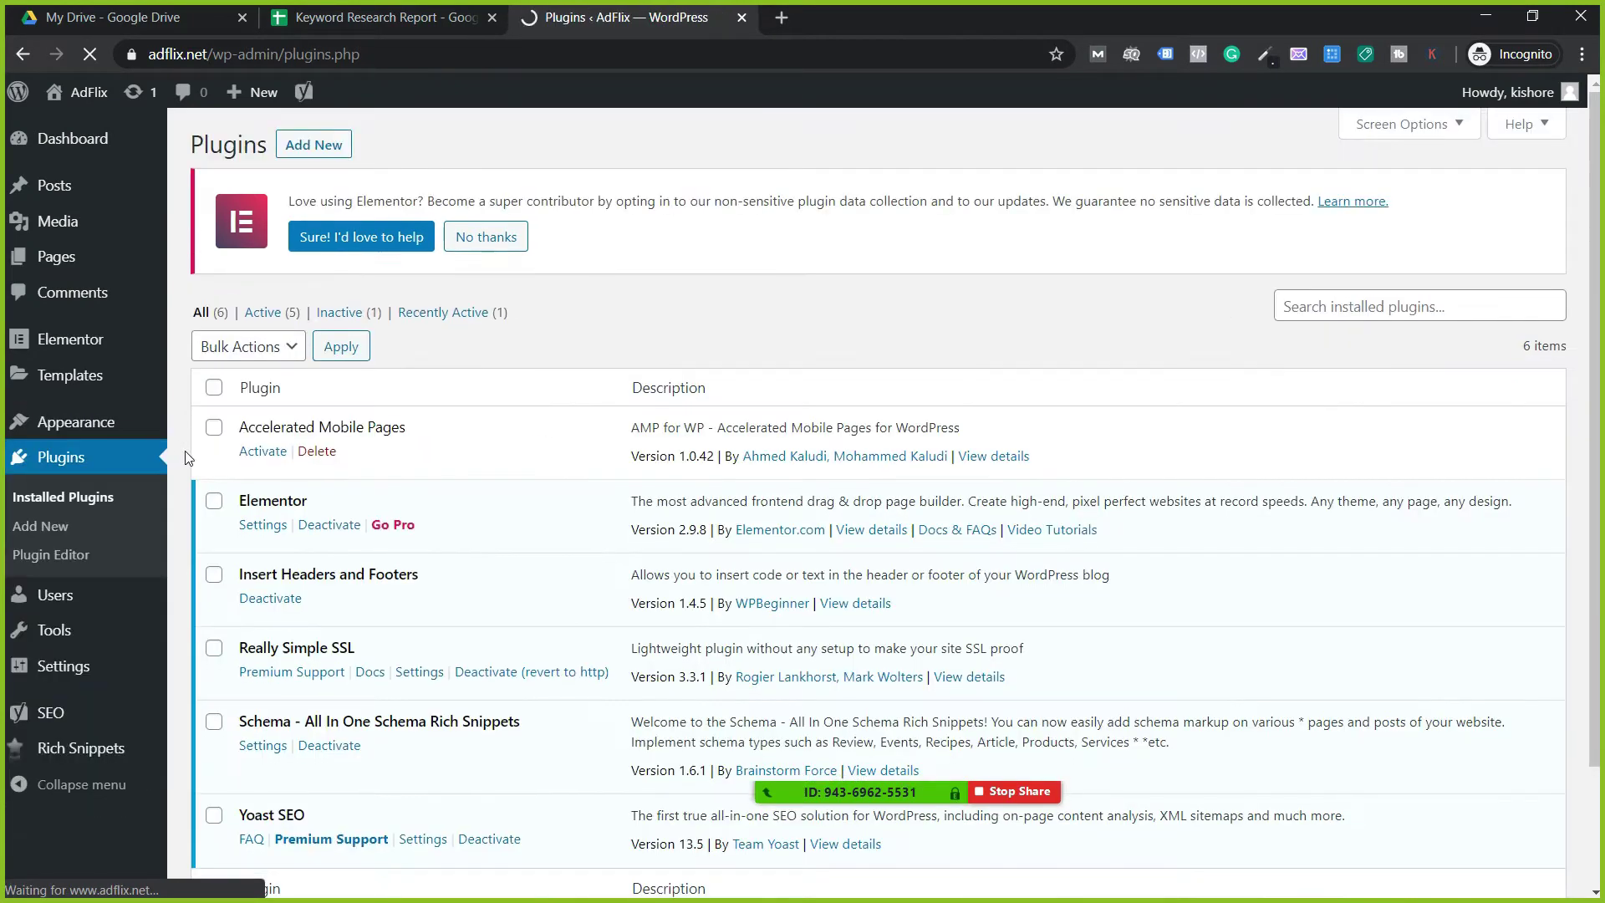
# Step: Deactivate the installed Yoast SEO plugin and delete its files
pyautogui.scroll(-2, 345, 722)
pyautogui.click(476, 697)
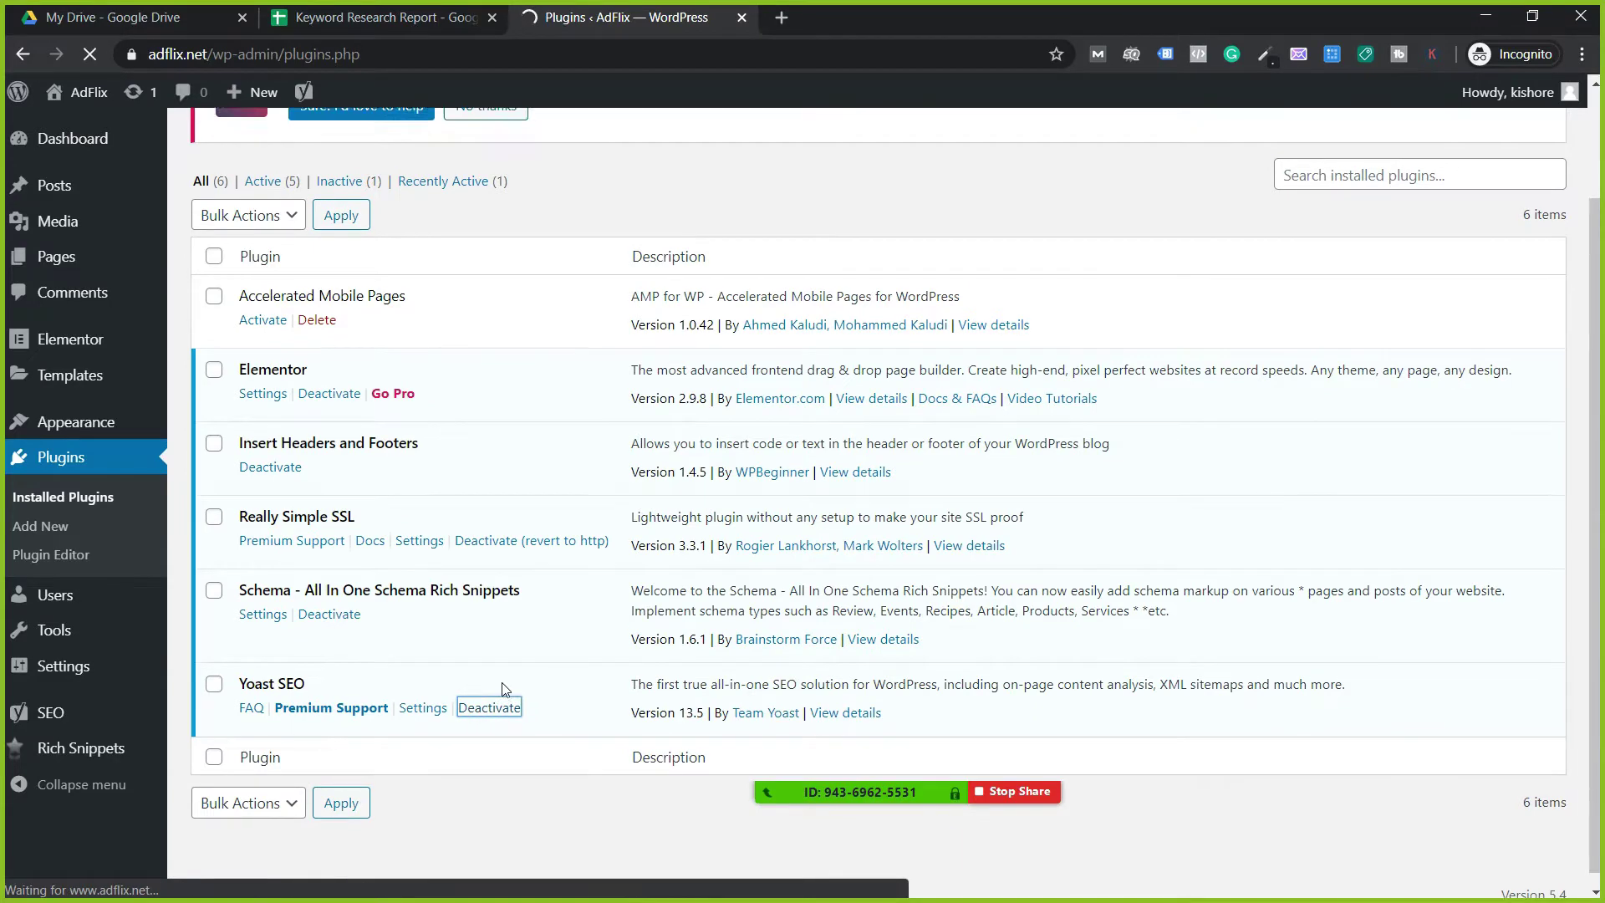
pyautogui.scroll(-3, 430, 663)
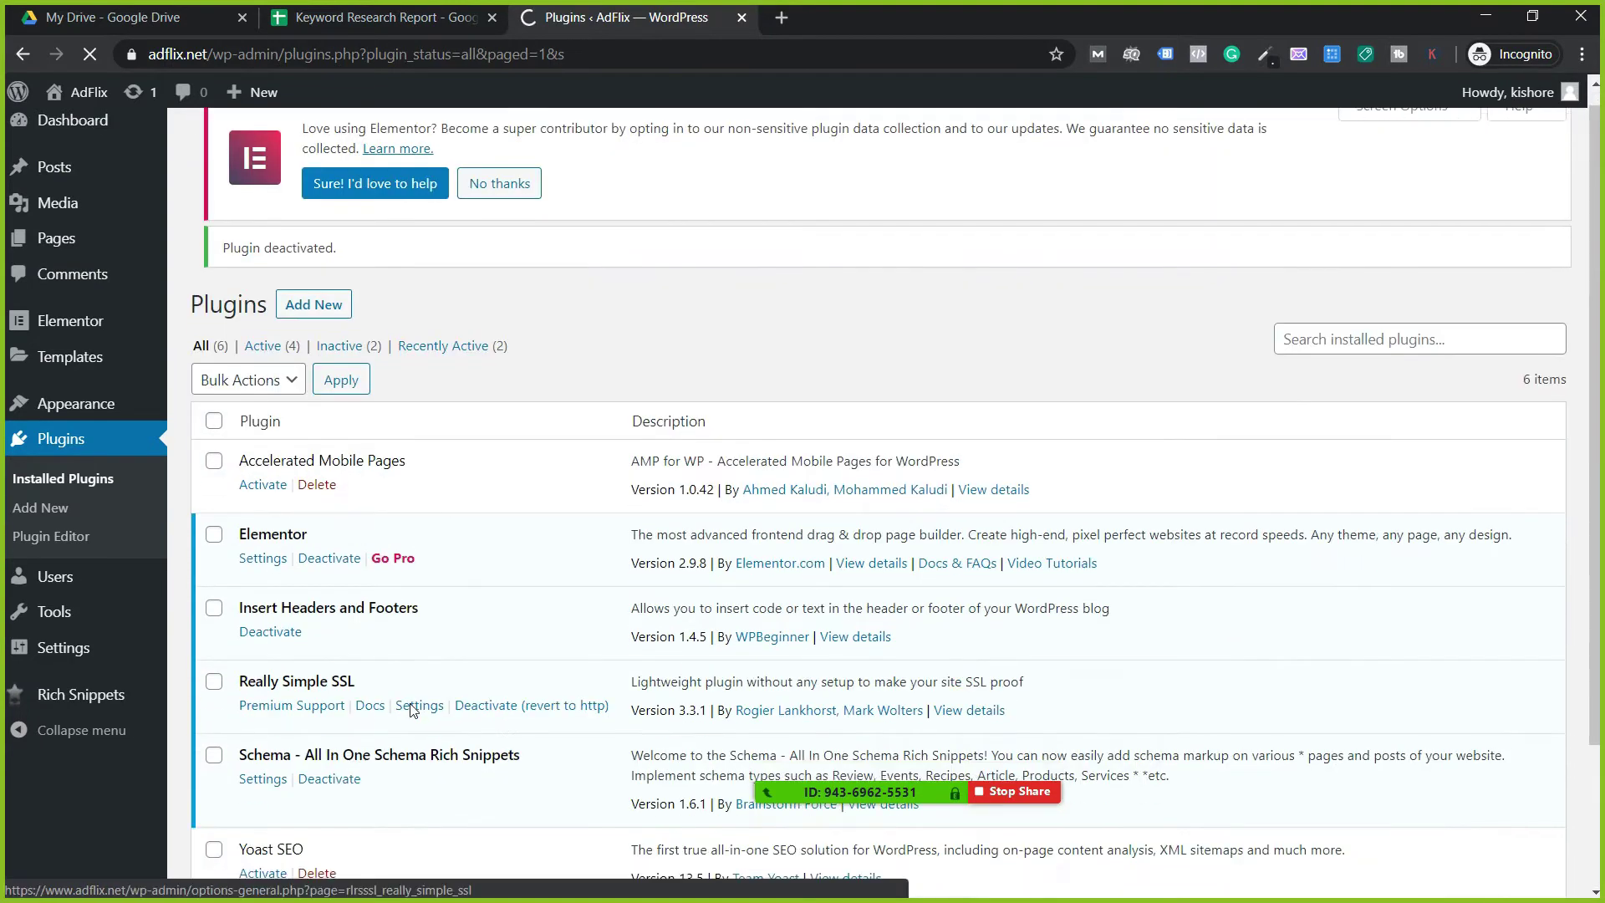
pyautogui.click(317, 693)
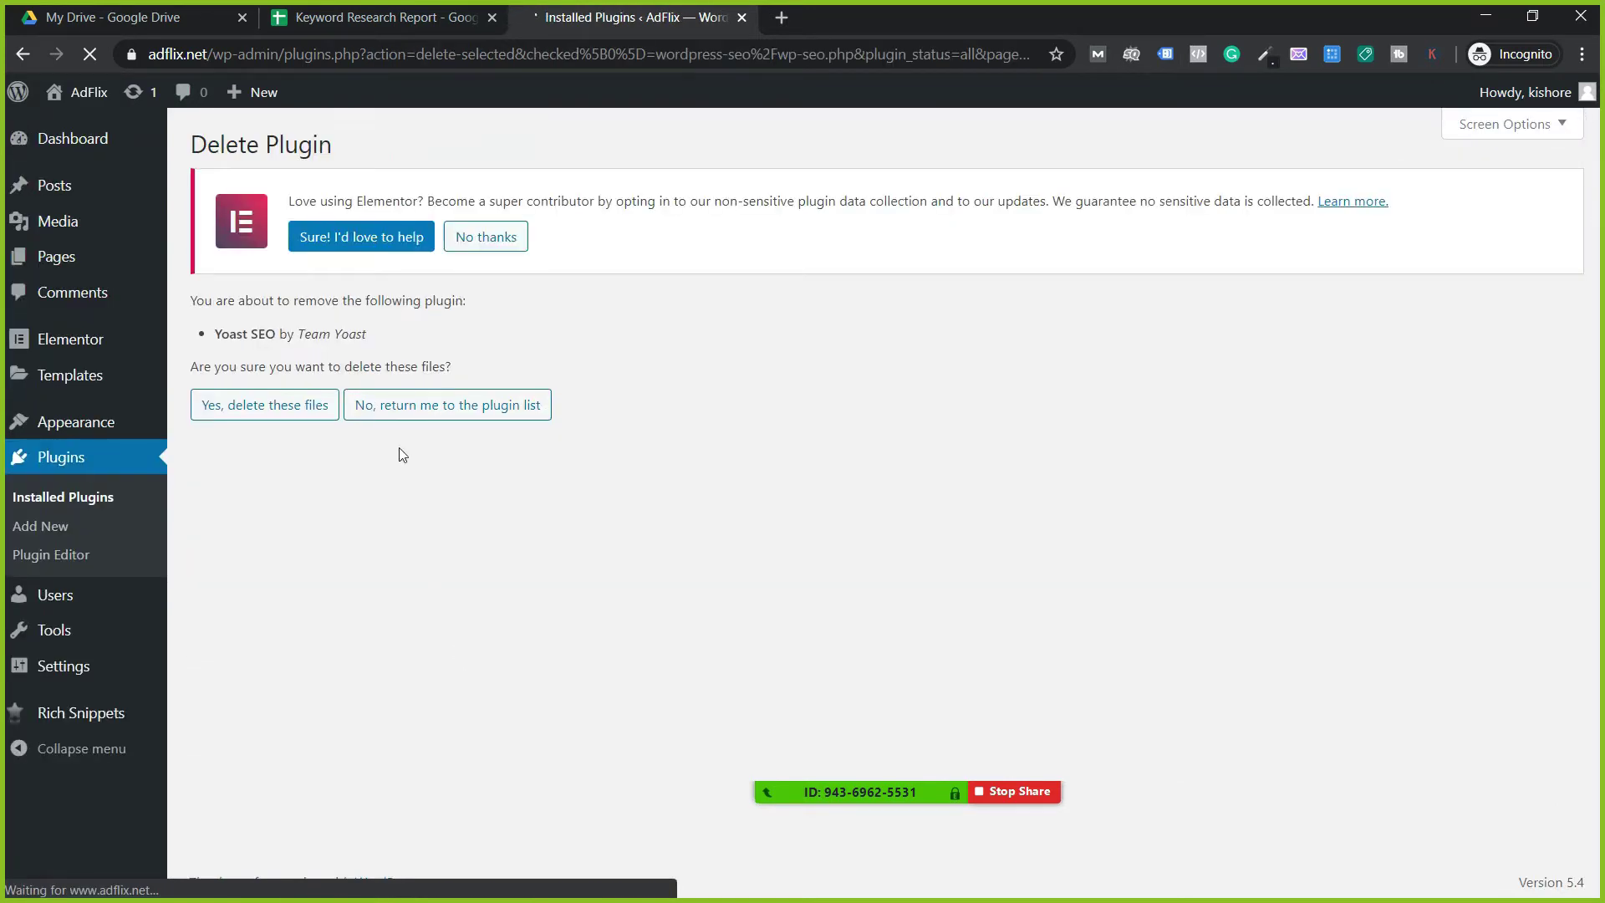
pyautogui.click(252, 406)
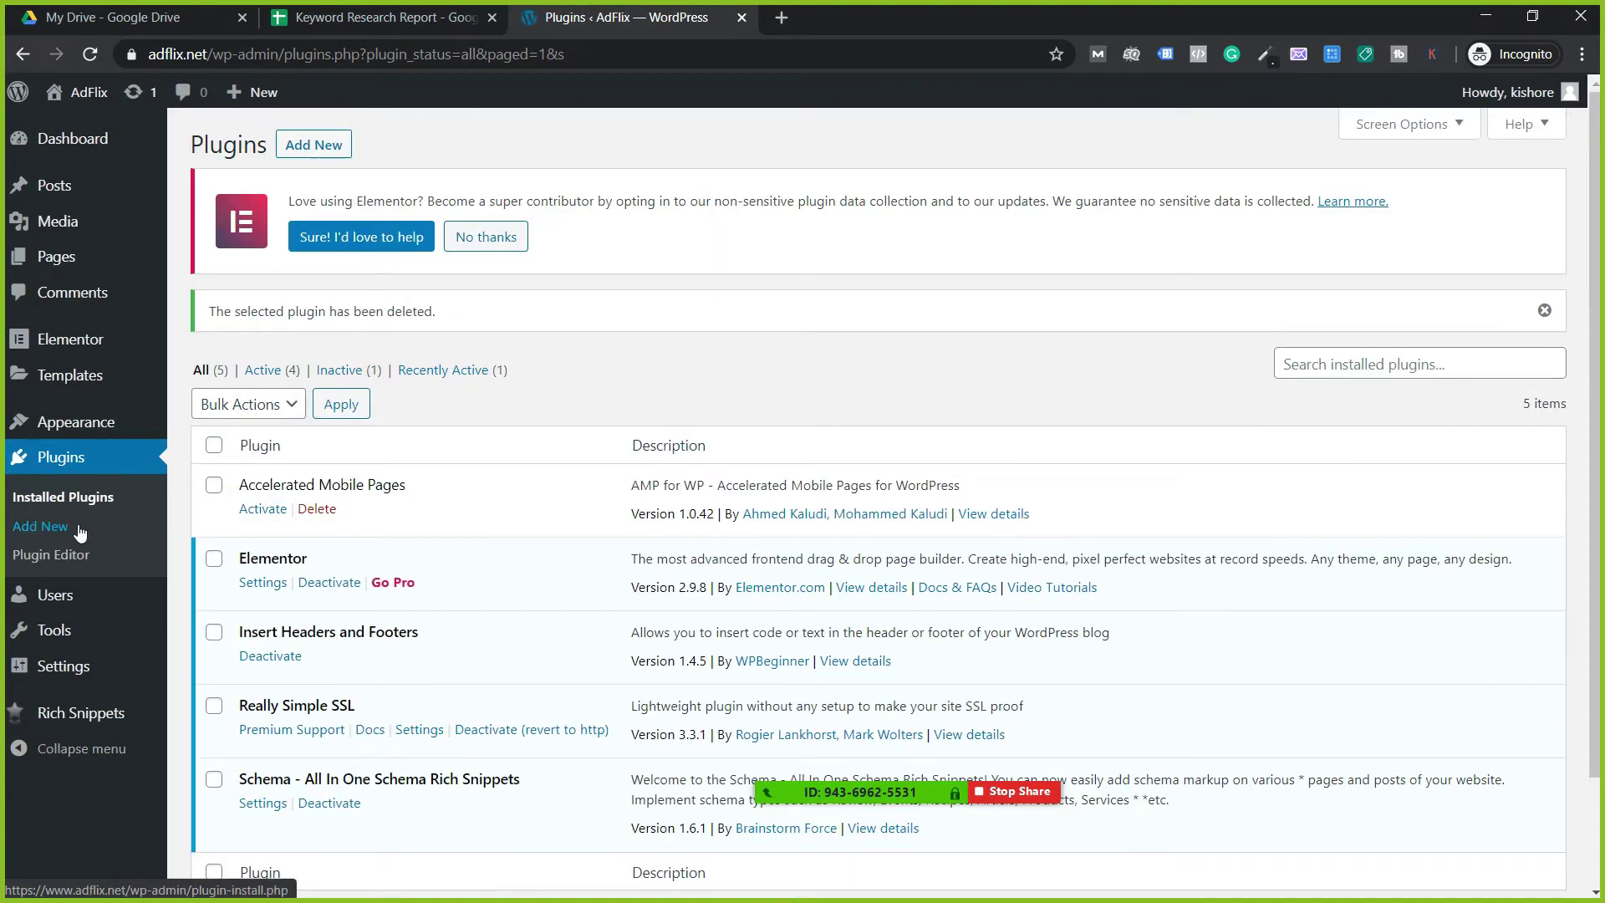
# Step: Find Yoast SEO in the plugin directory by searching "yoast seo", then install and activate it
pyautogui.click(80, 533)
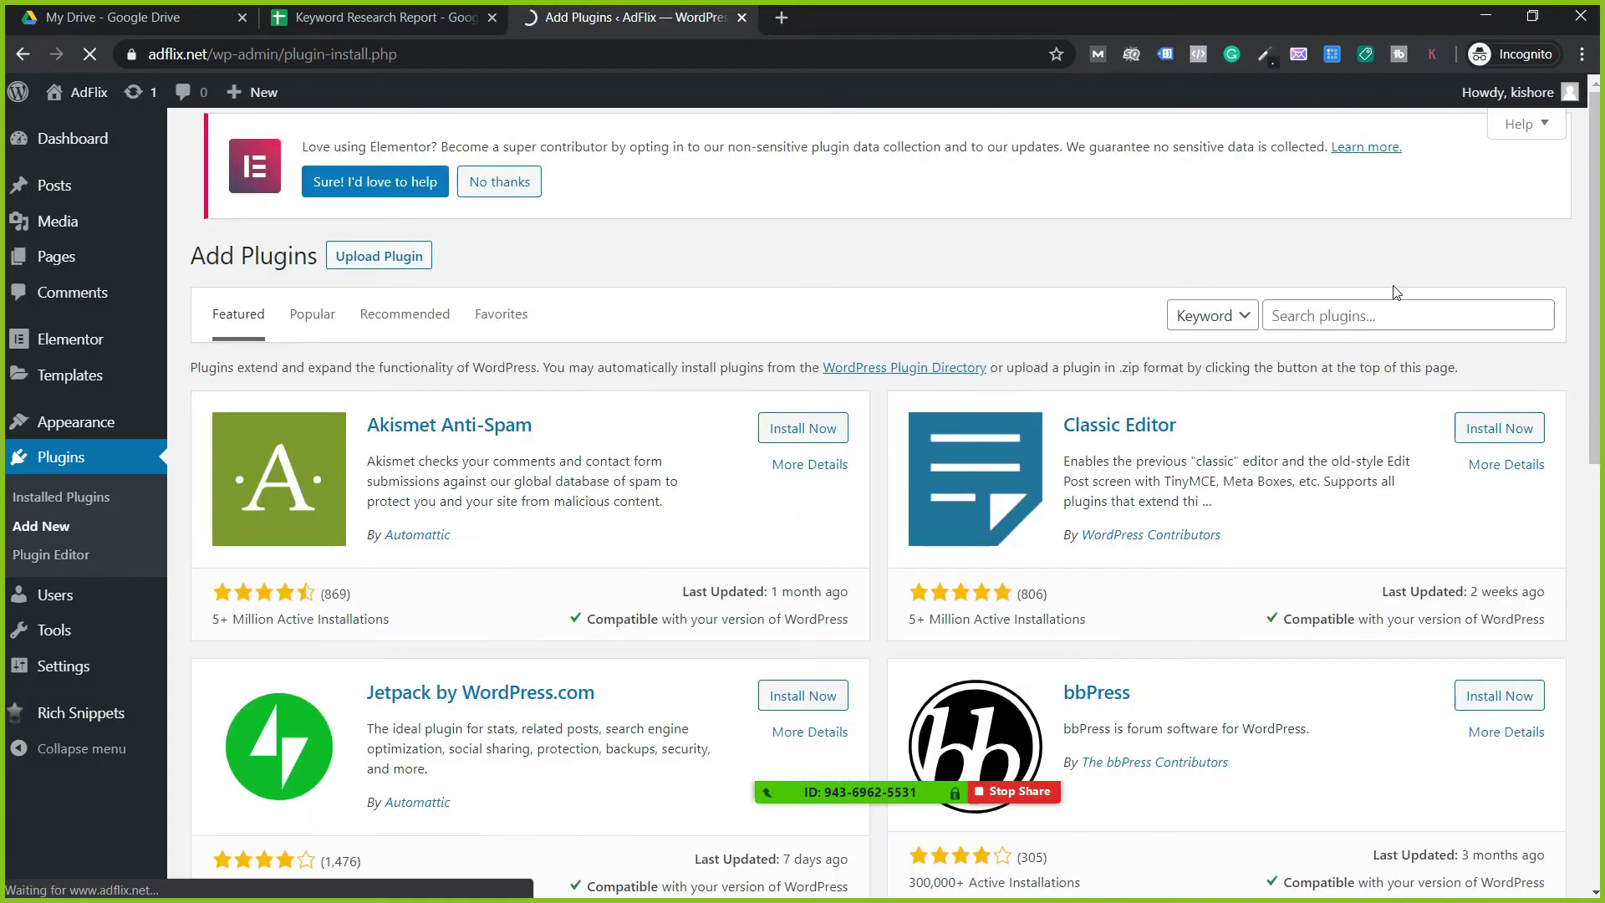
pyautogui.click(1368, 314)
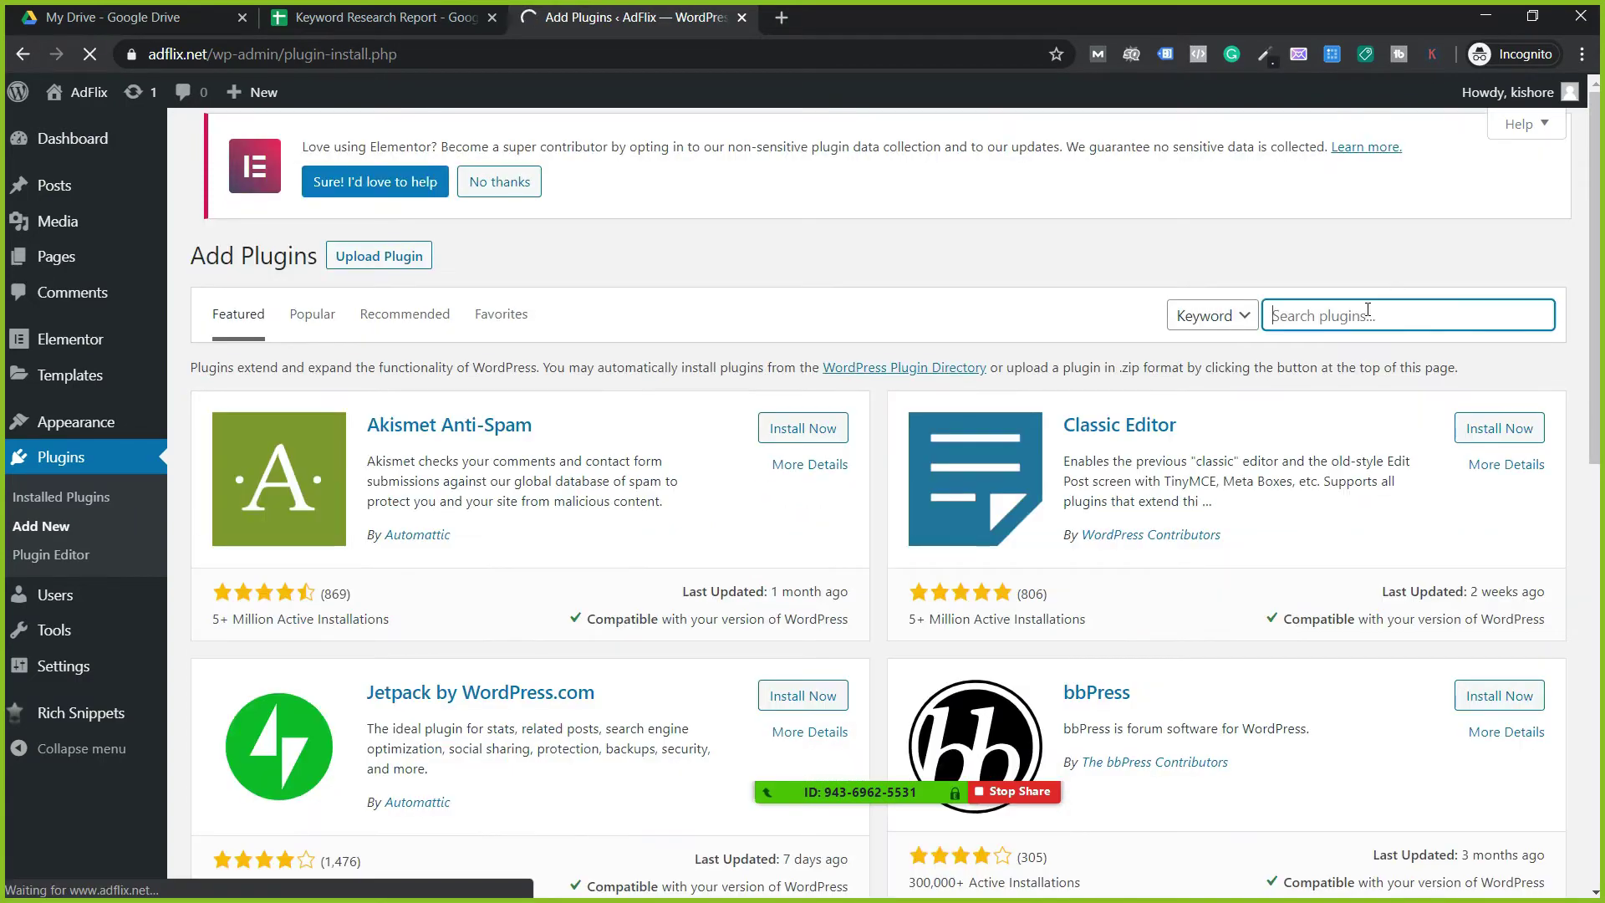
pyautogui.write('yoast seo')
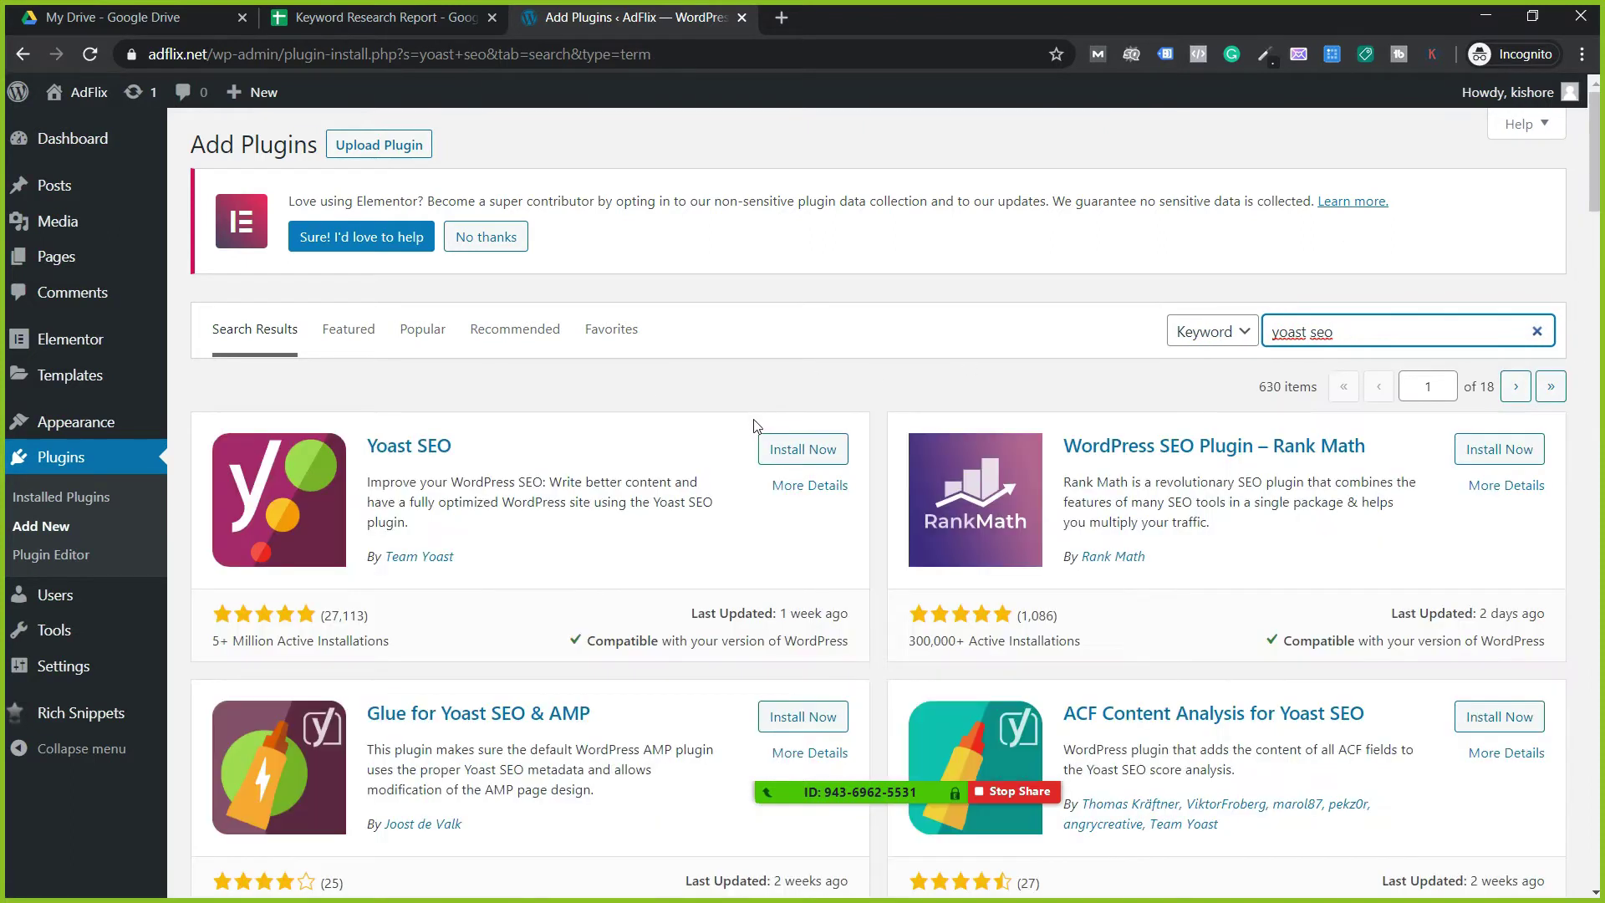
pyautogui.click(796, 452)
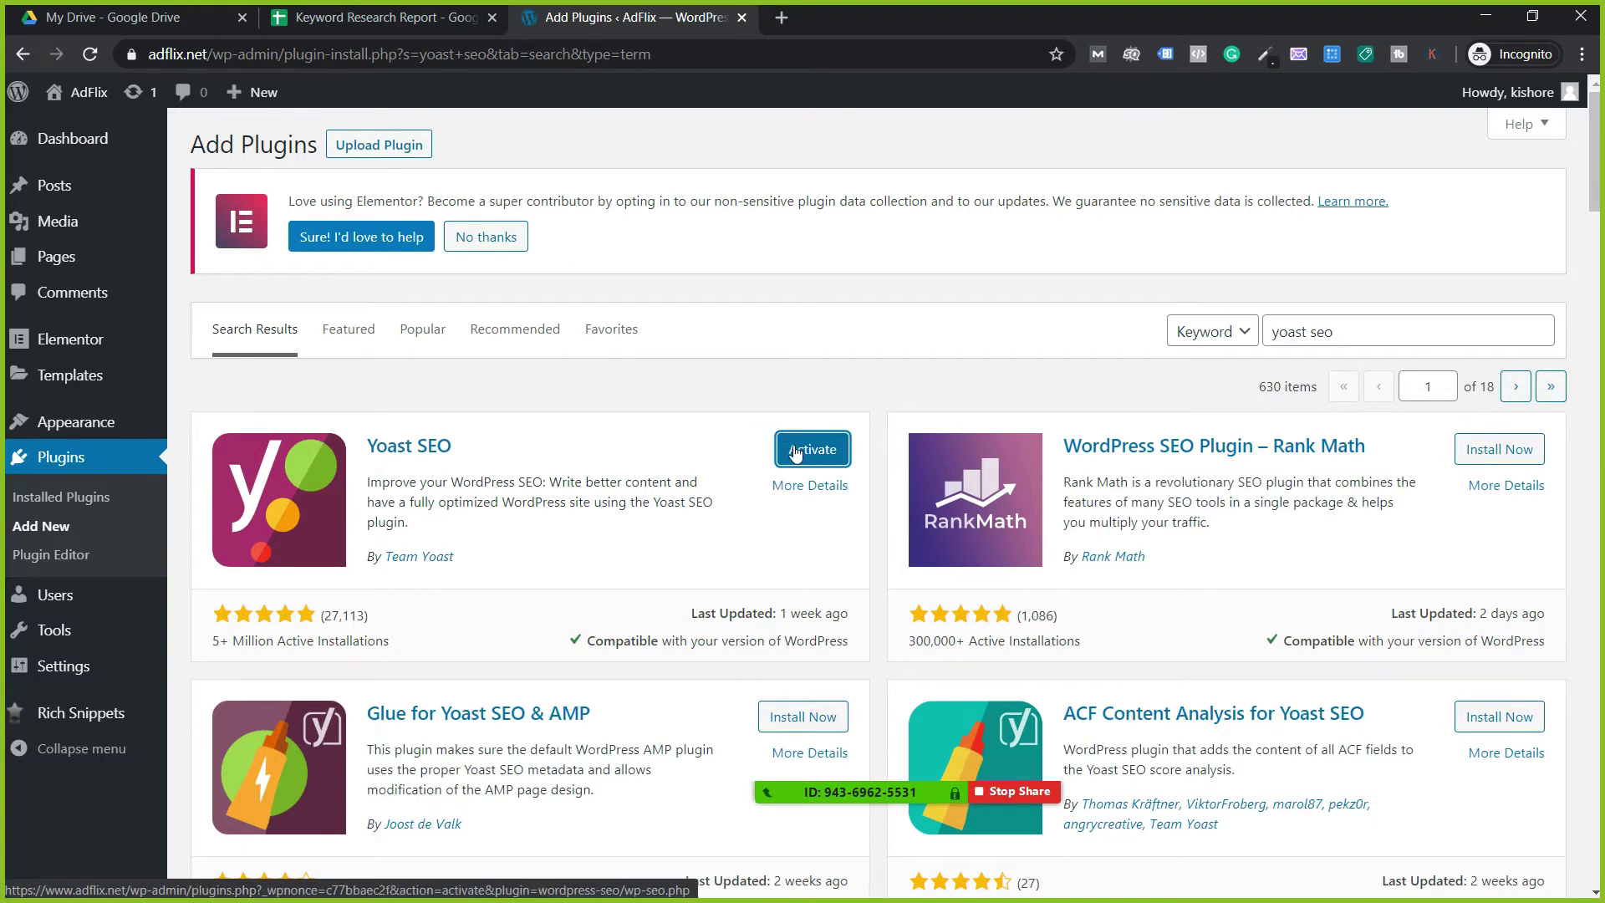
pyautogui.click(795, 453)
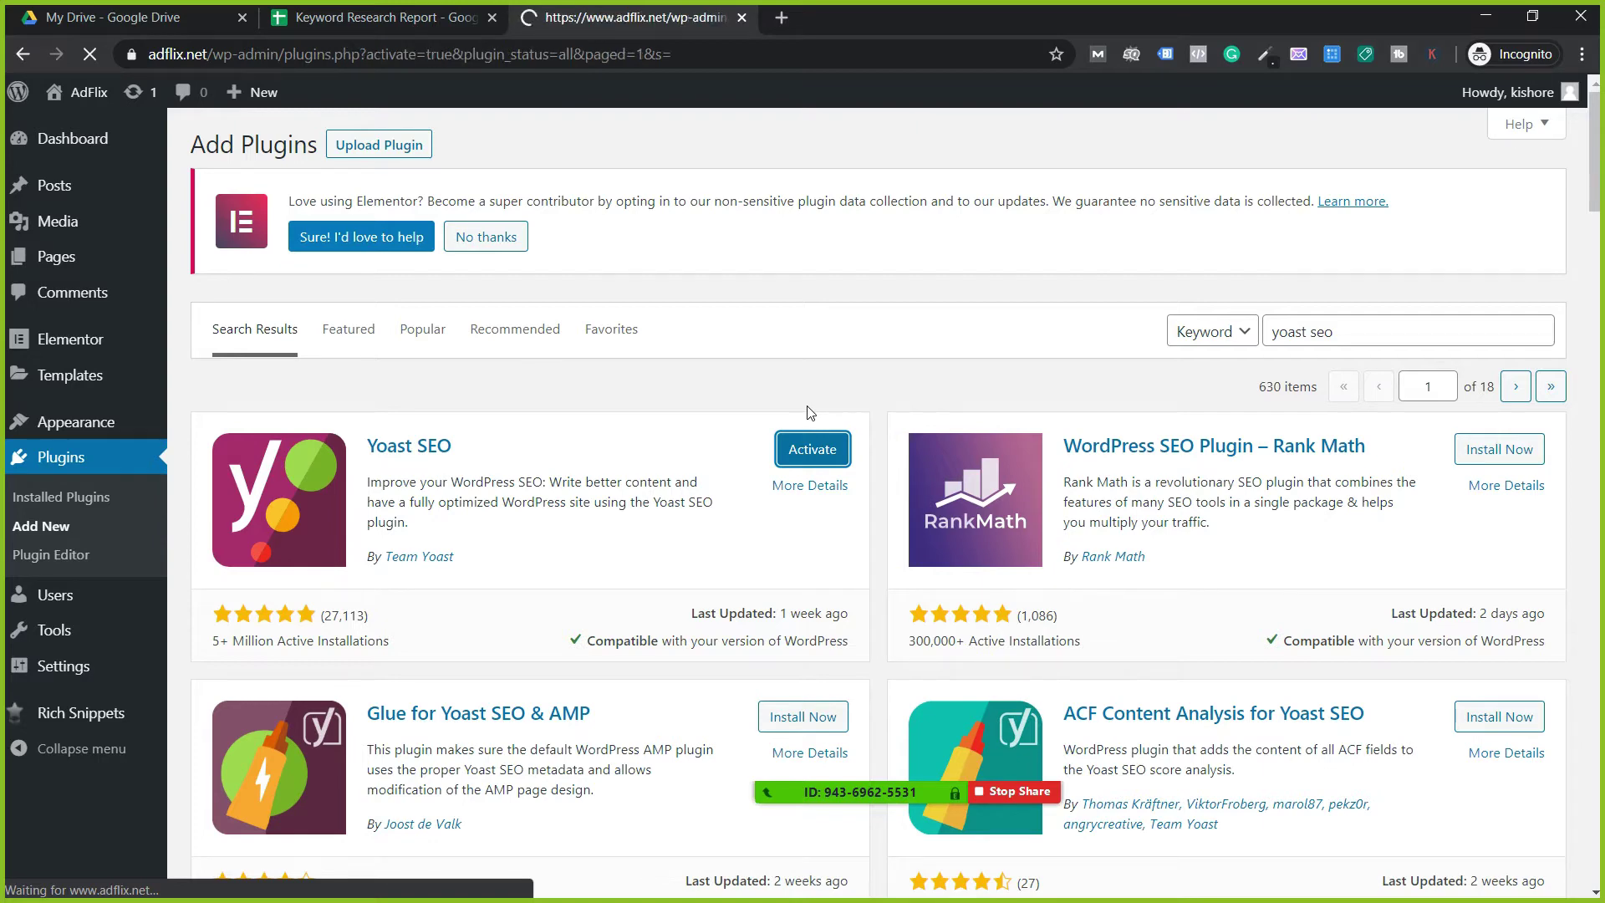
# Step: Open the General settings of Yoast SEO and start its configuration wizard
pyautogui.scroll(-2, 761, 546)
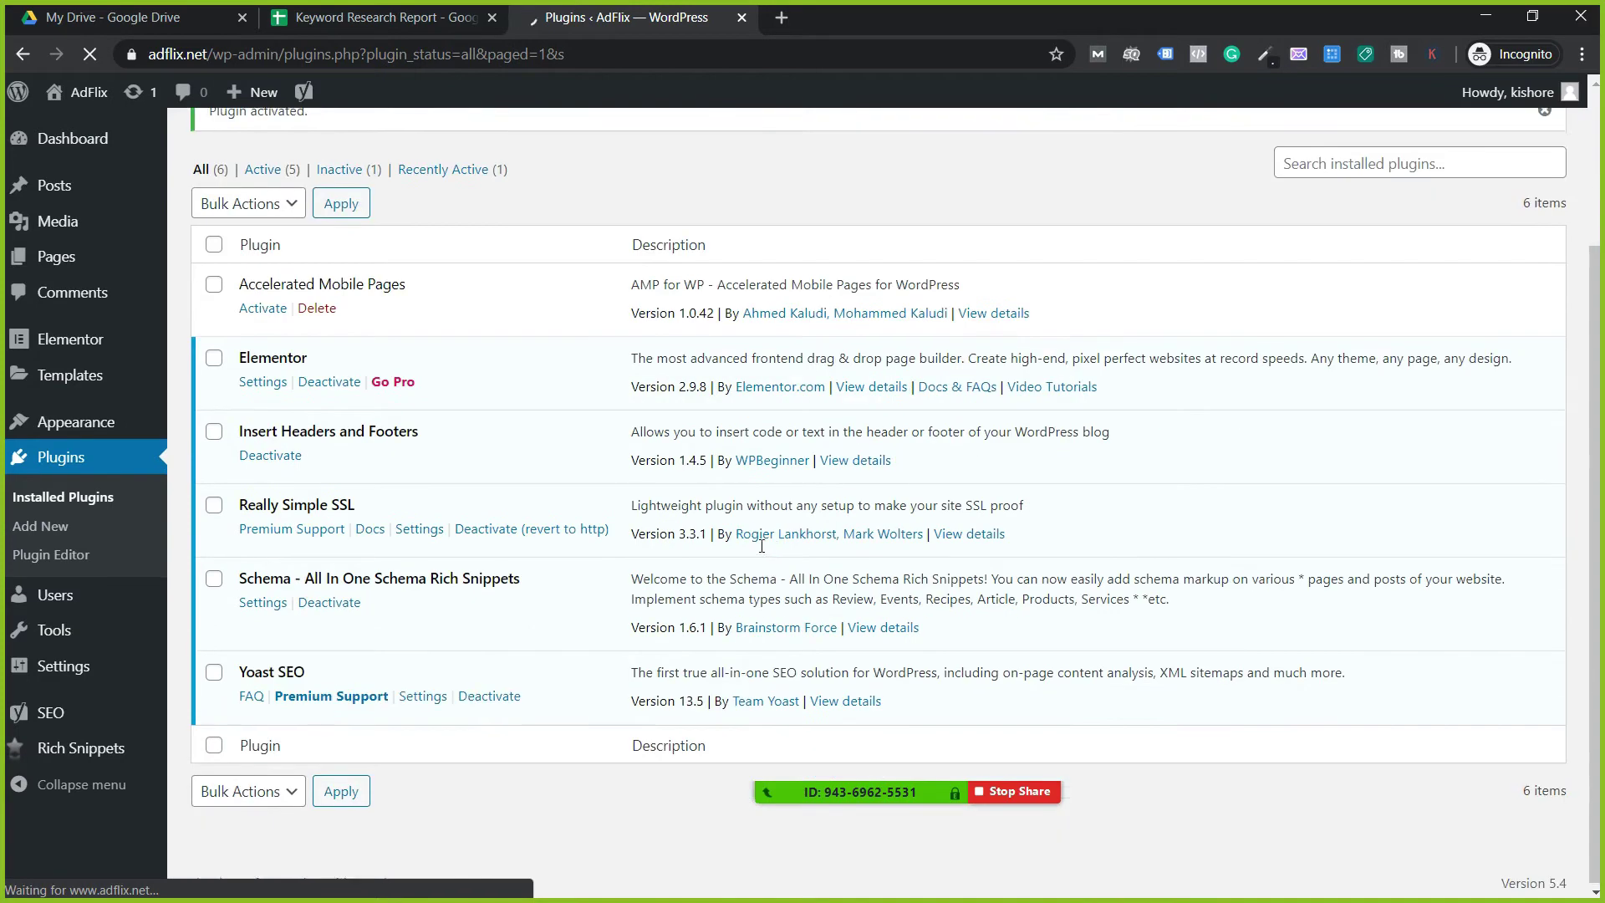
pyautogui.scroll(1, 761, 546)
pyautogui.moveTo(36, 712)
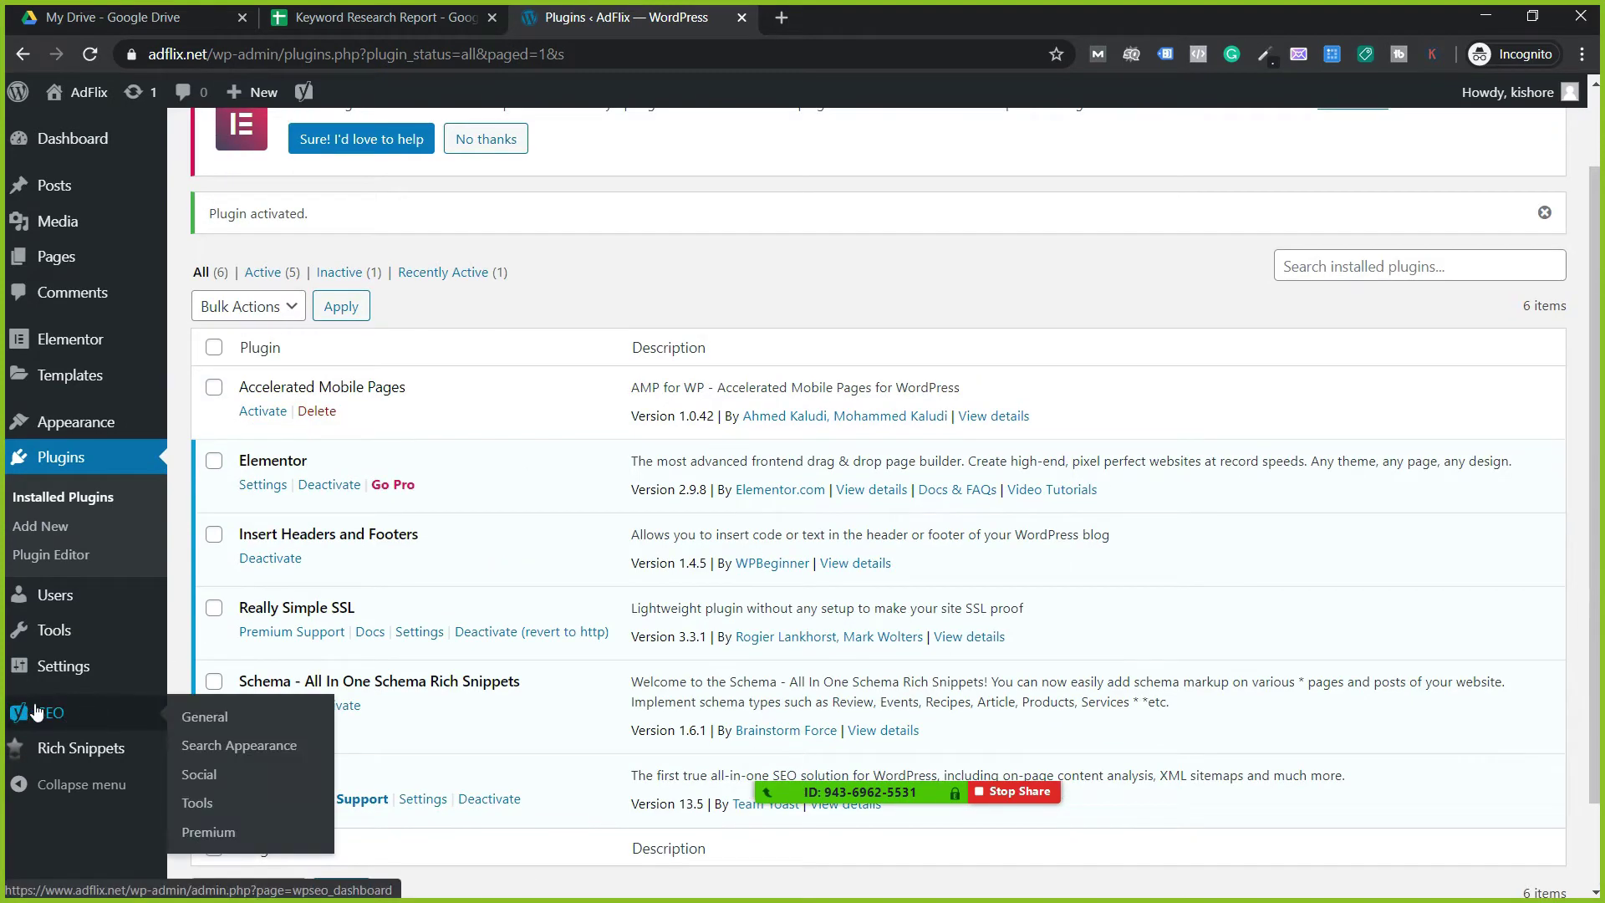
pyautogui.click(204, 716)
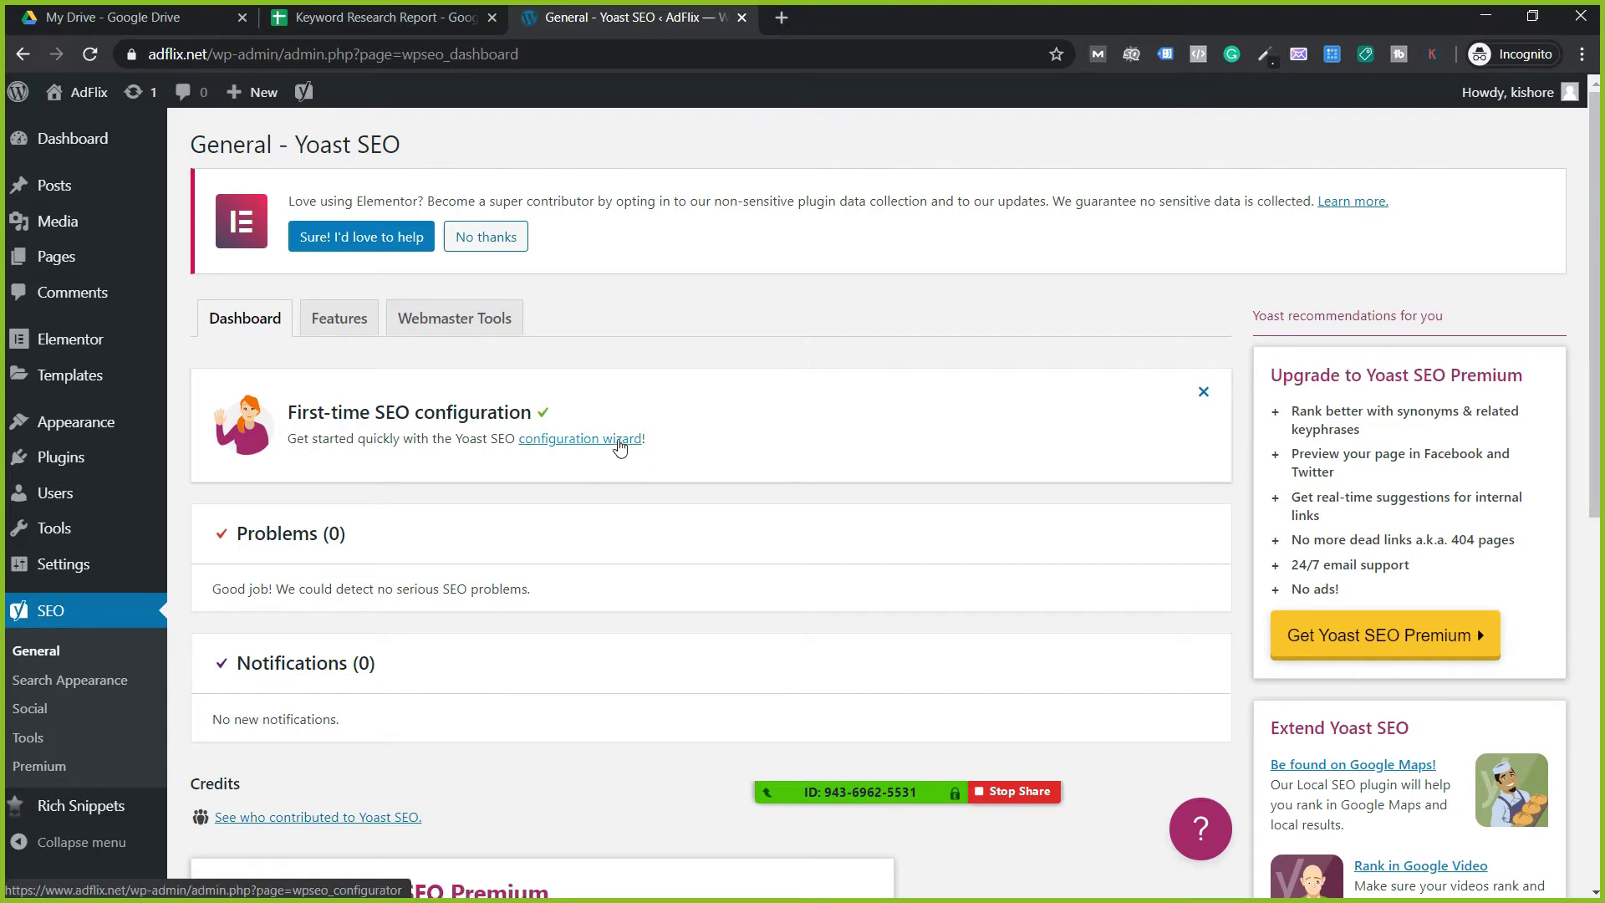
pyautogui.click(586, 446)
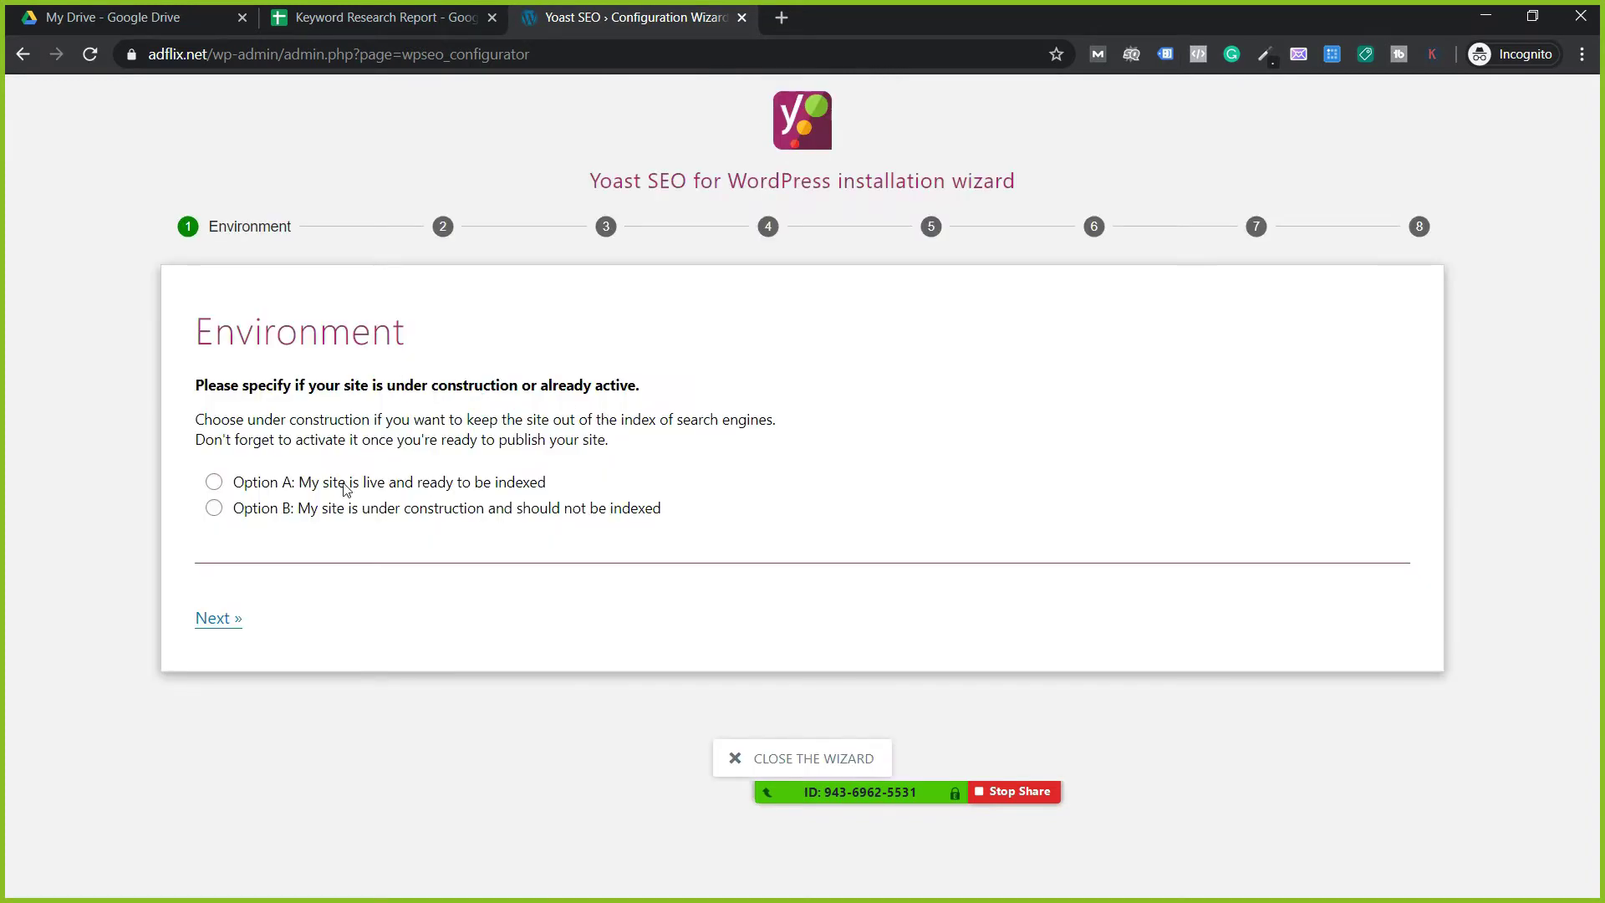
# Step: Declare the site live and ready to be indexed, and set its type to a corporation
pyautogui.click(214, 483)
pyautogui.click(226, 618)
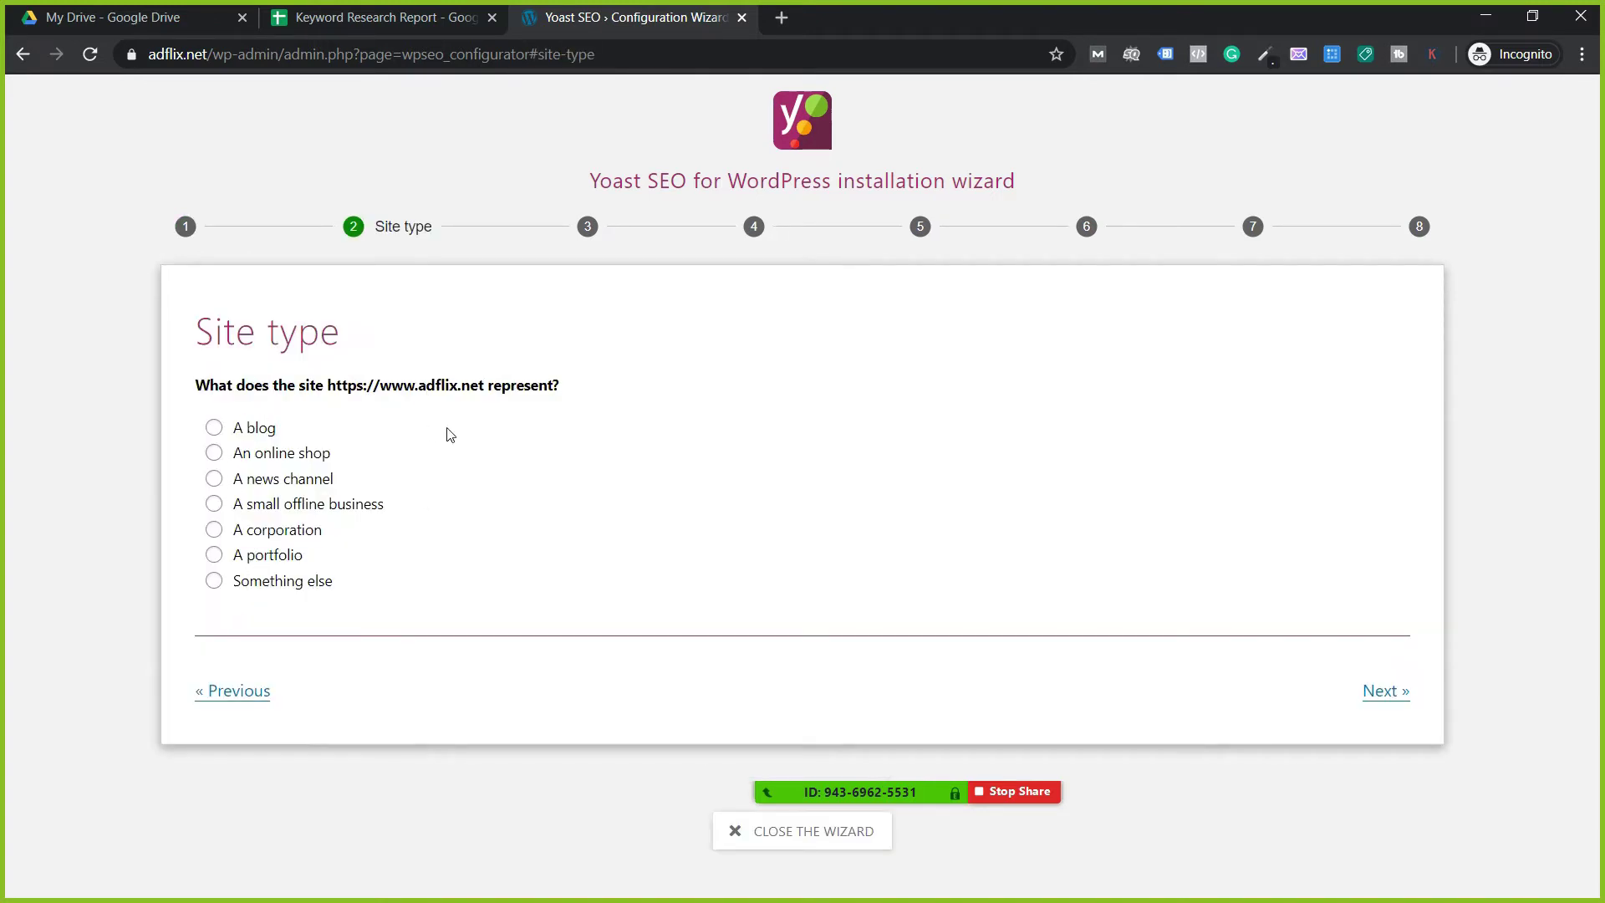
pyautogui.click(240, 535)
pyautogui.click(1384, 693)
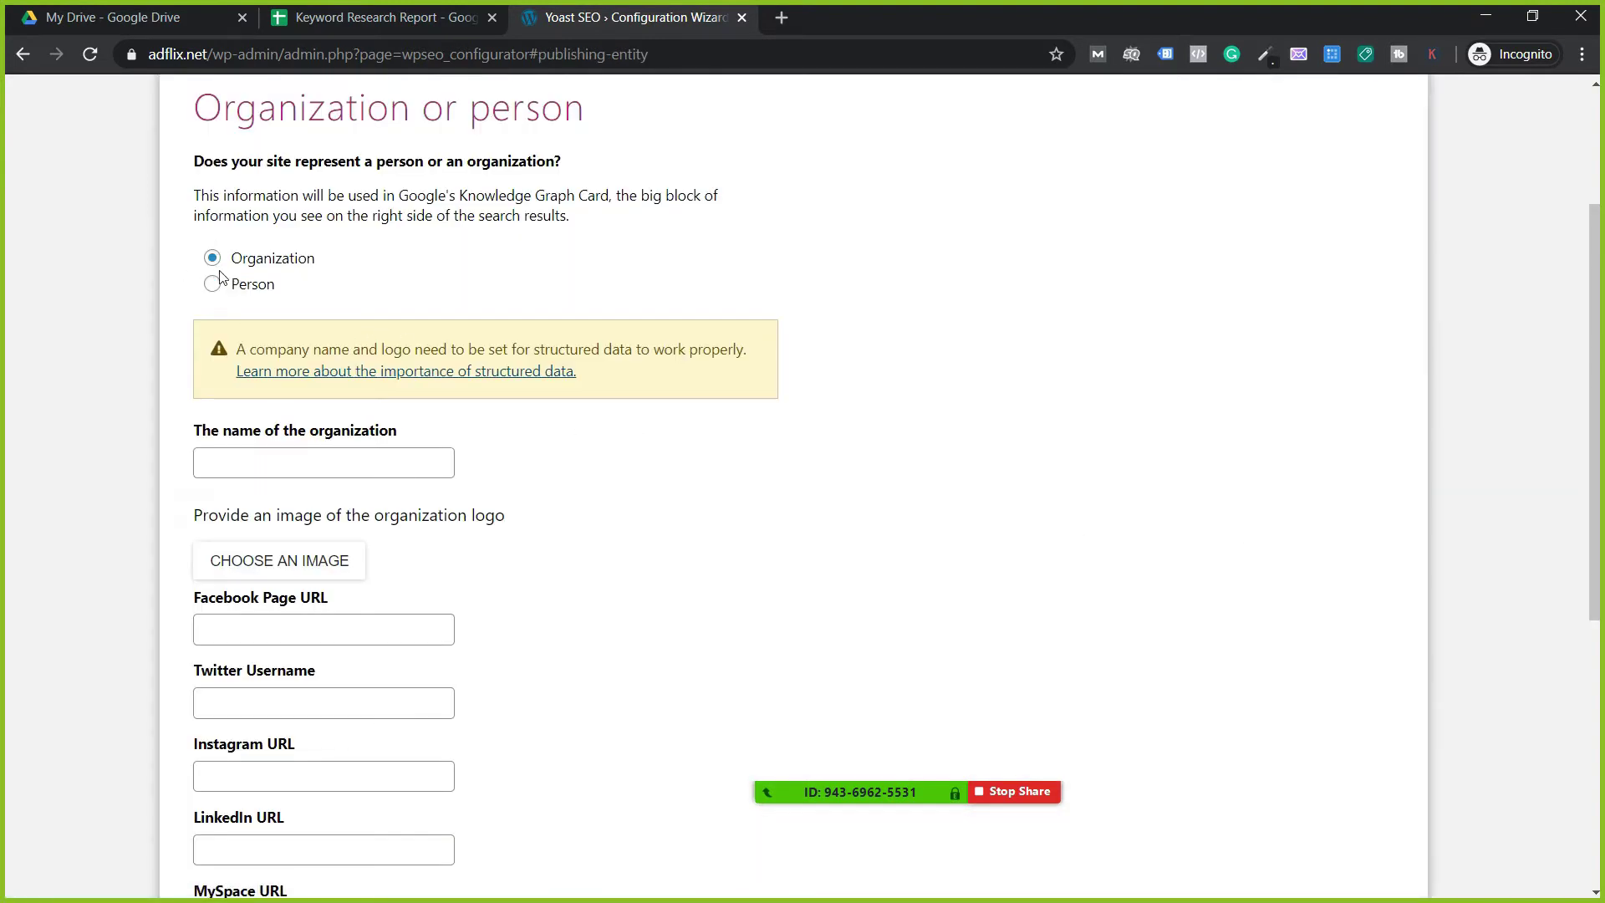
# Step: Name the organization Adflix and upload upsumo_logo_final.png as its logo
pyautogui.click(314, 456)
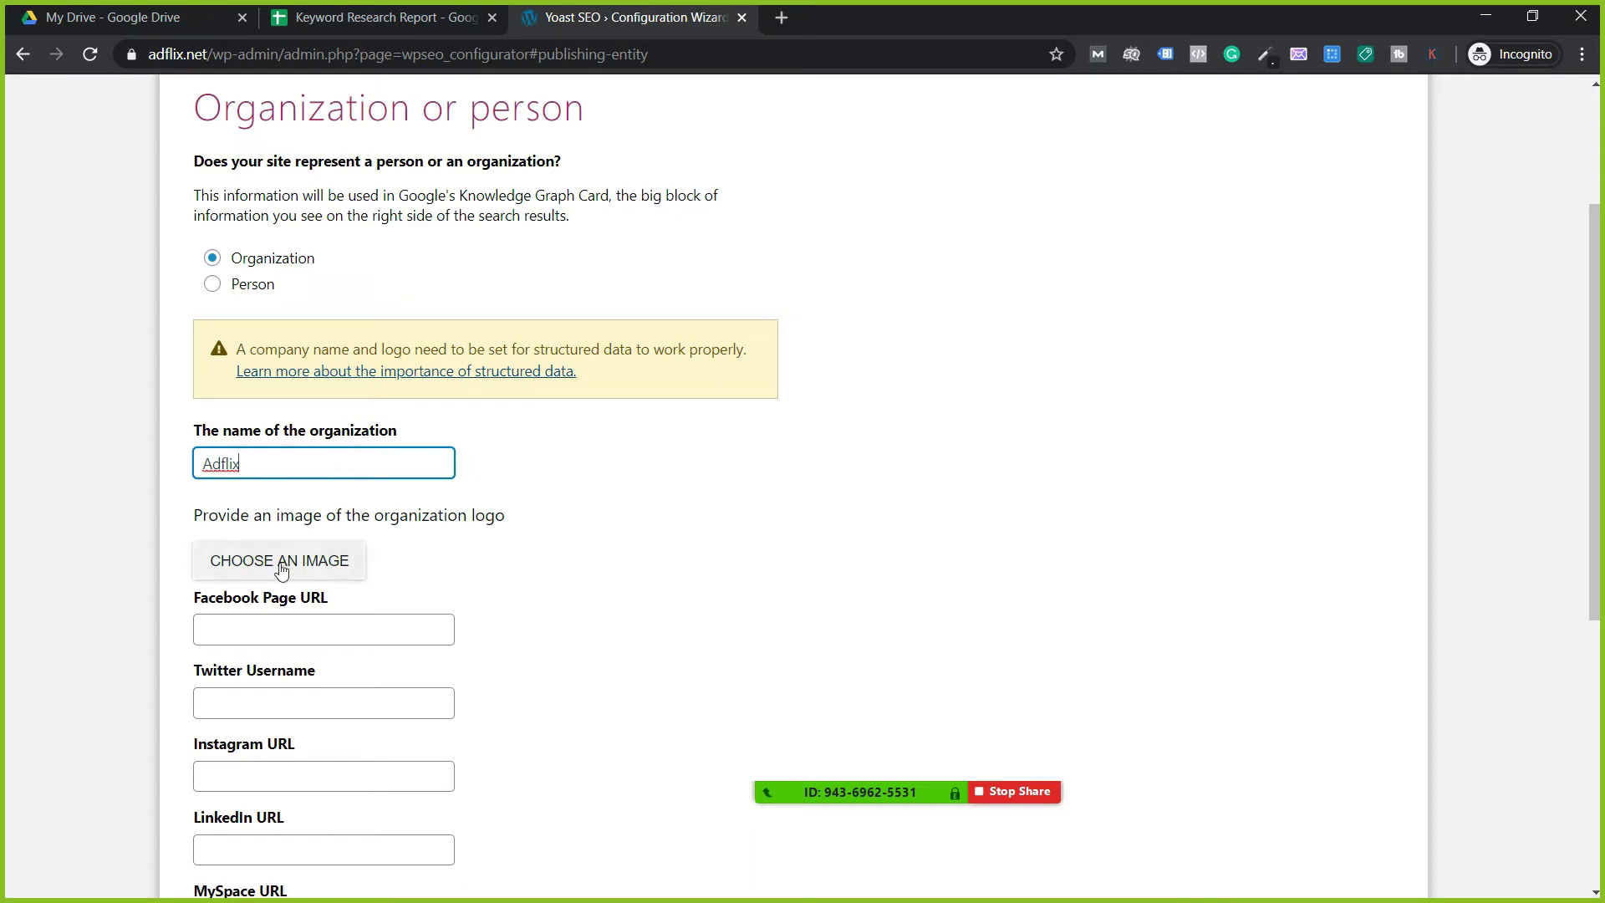
pyautogui.click(252, 553)
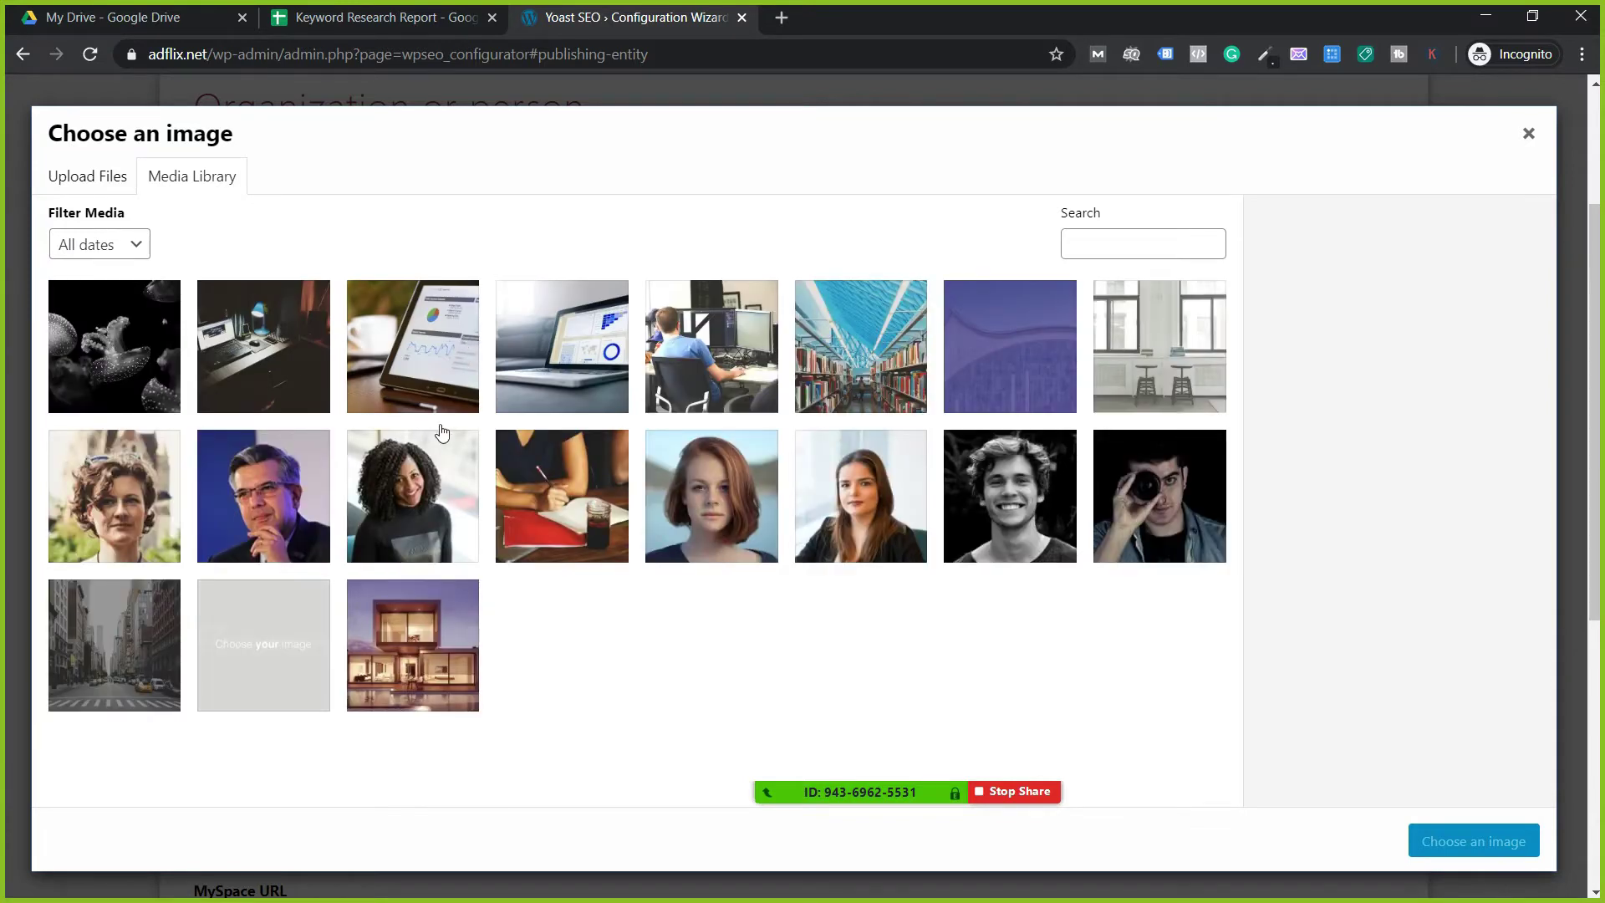
pyautogui.click(124, 175)
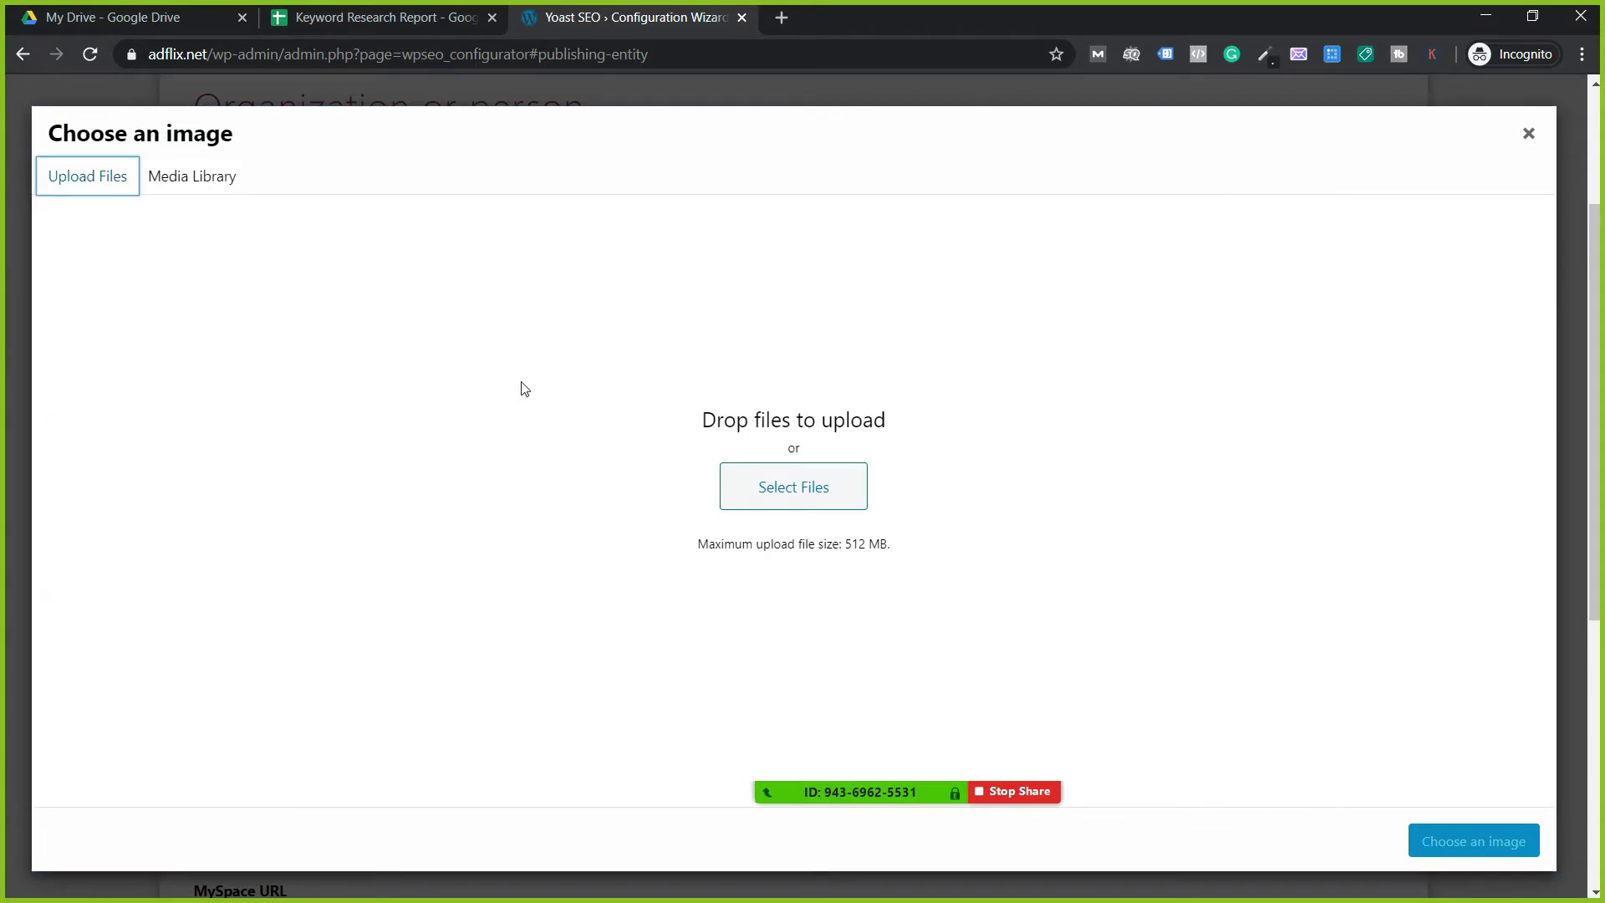
pyautogui.click(778, 476)
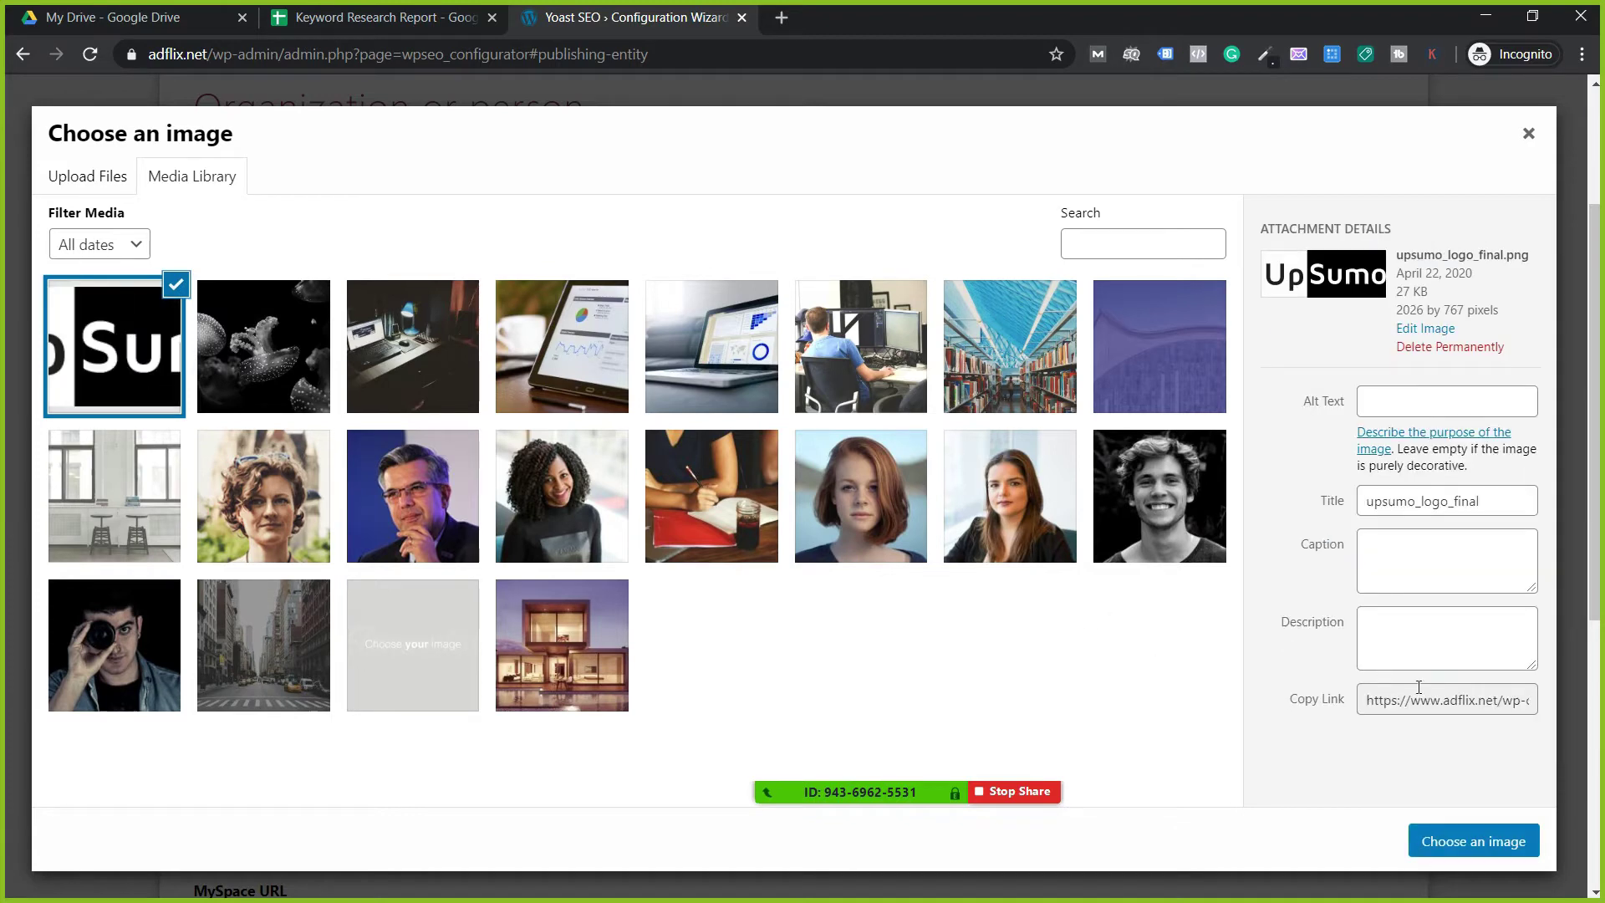
pyautogui.click(1480, 836)
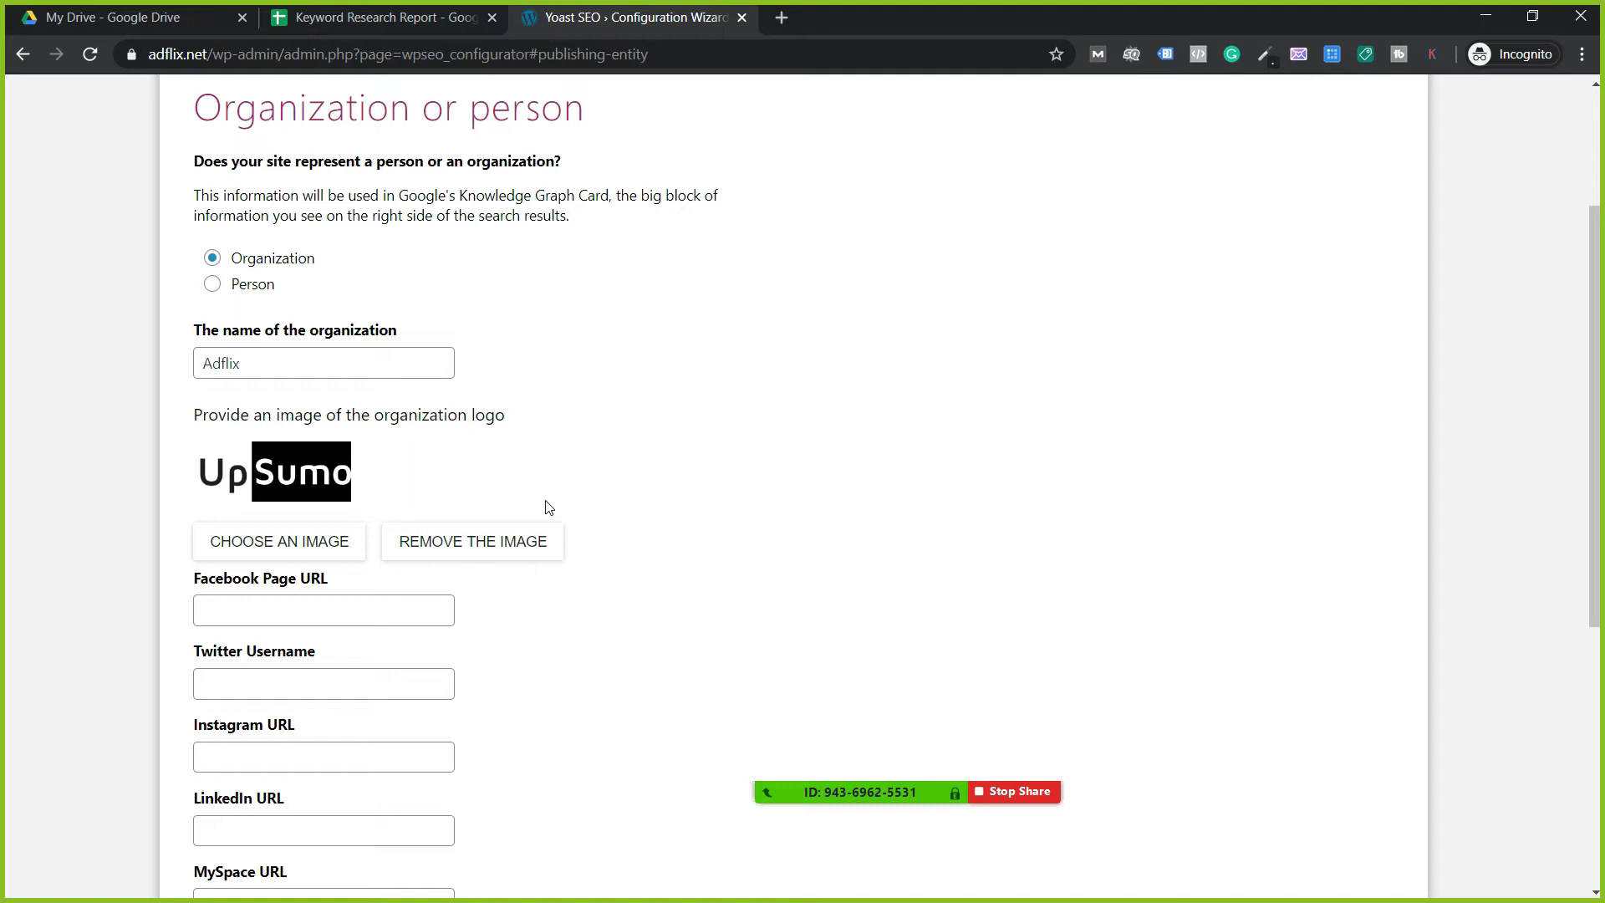
# Step: Leave the organization's social profile fields blank and continue to the search engine visibility settings
pyautogui.scroll(-1, 549, 507)
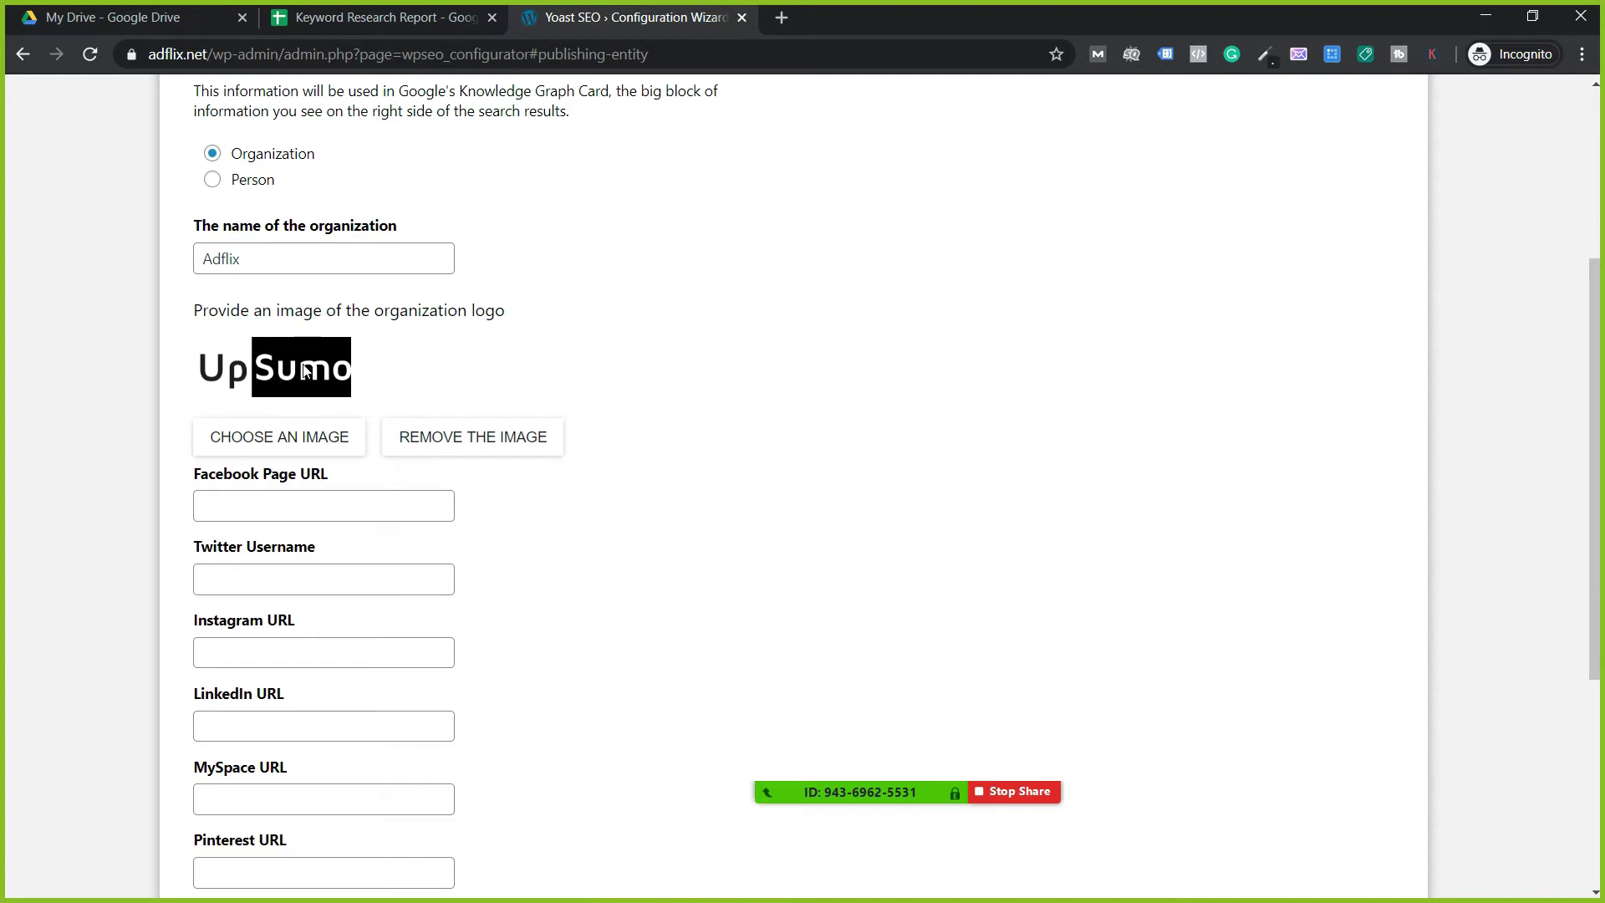
pyautogui.scroll(-1, 292, 362)
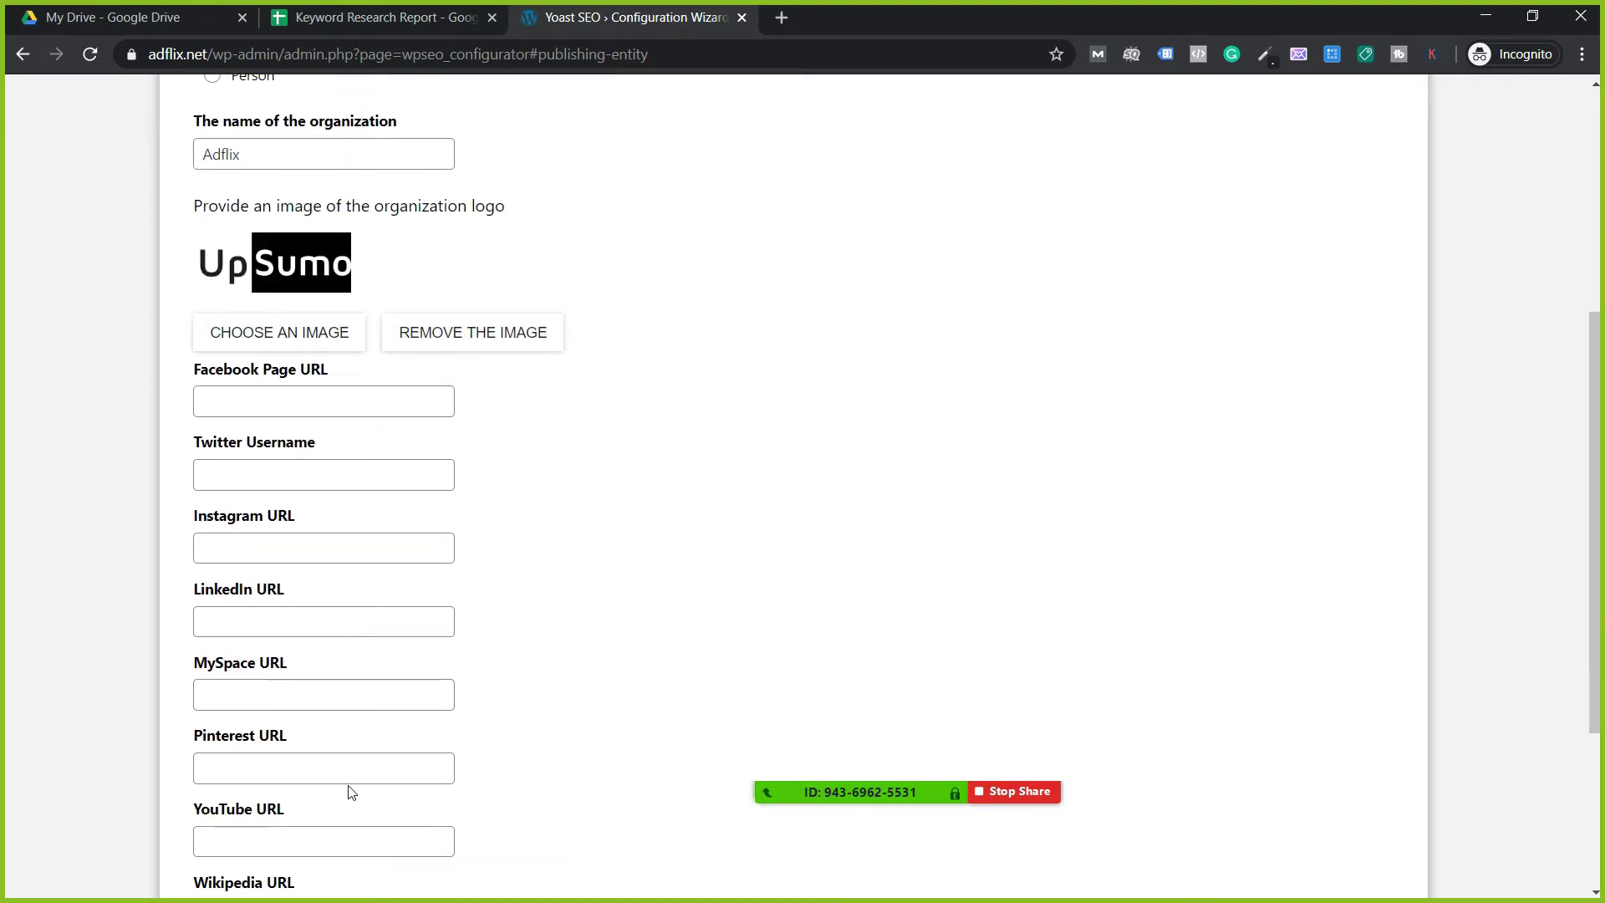
pyautogui.scroll(-1, 427, 747)
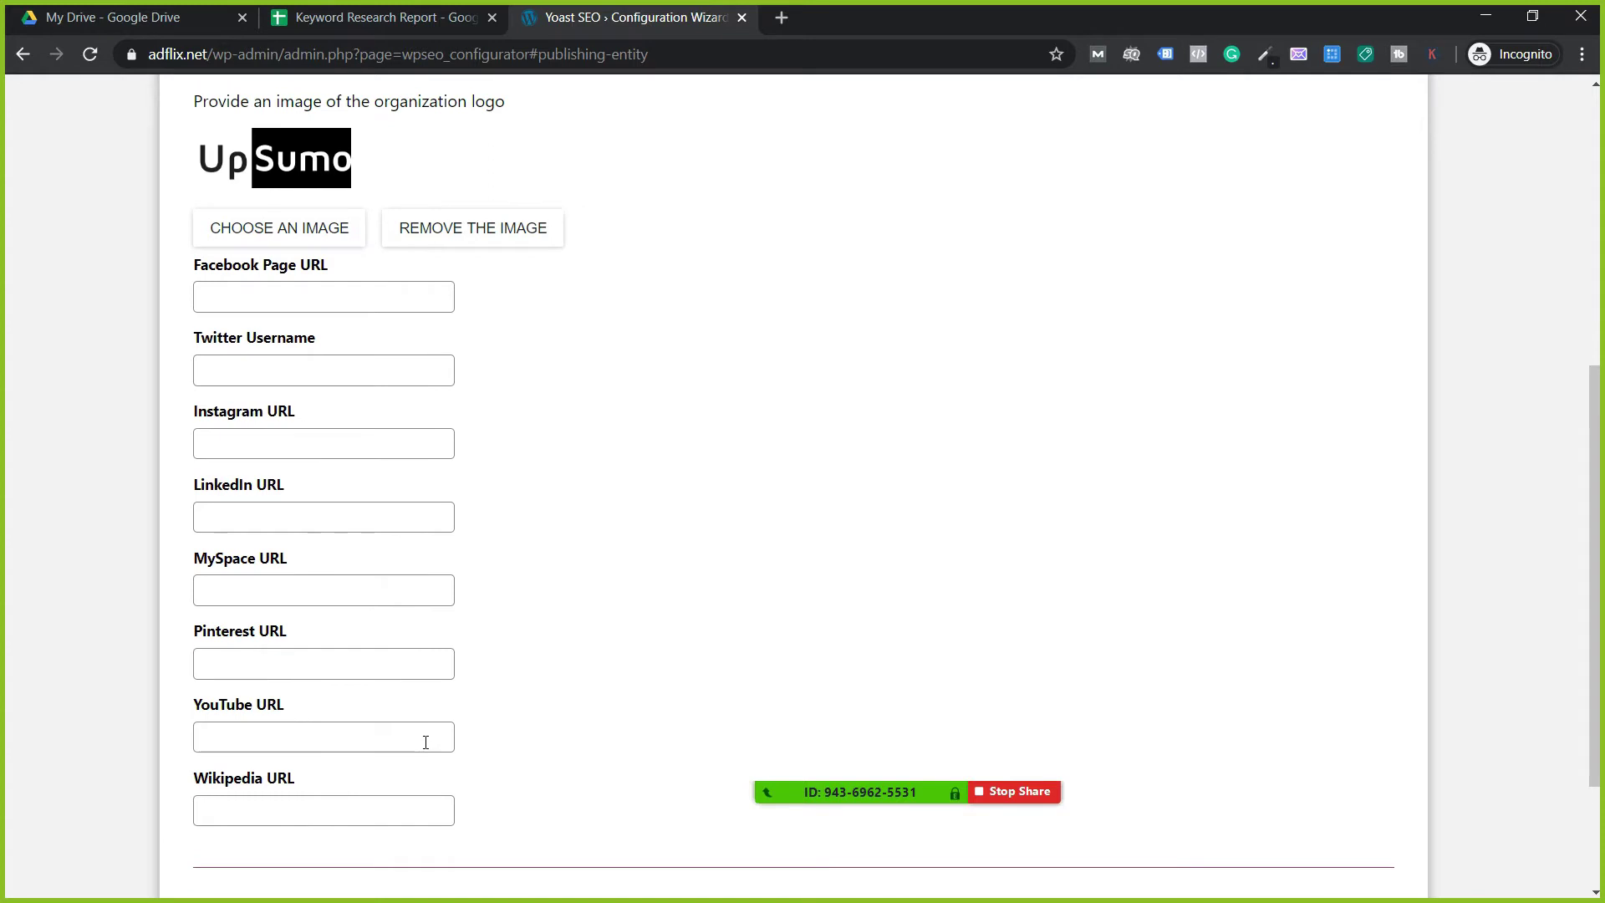
pyautogui.scroll(1, 423, 745)
pyautogui.scroll(-3, 423, 734)
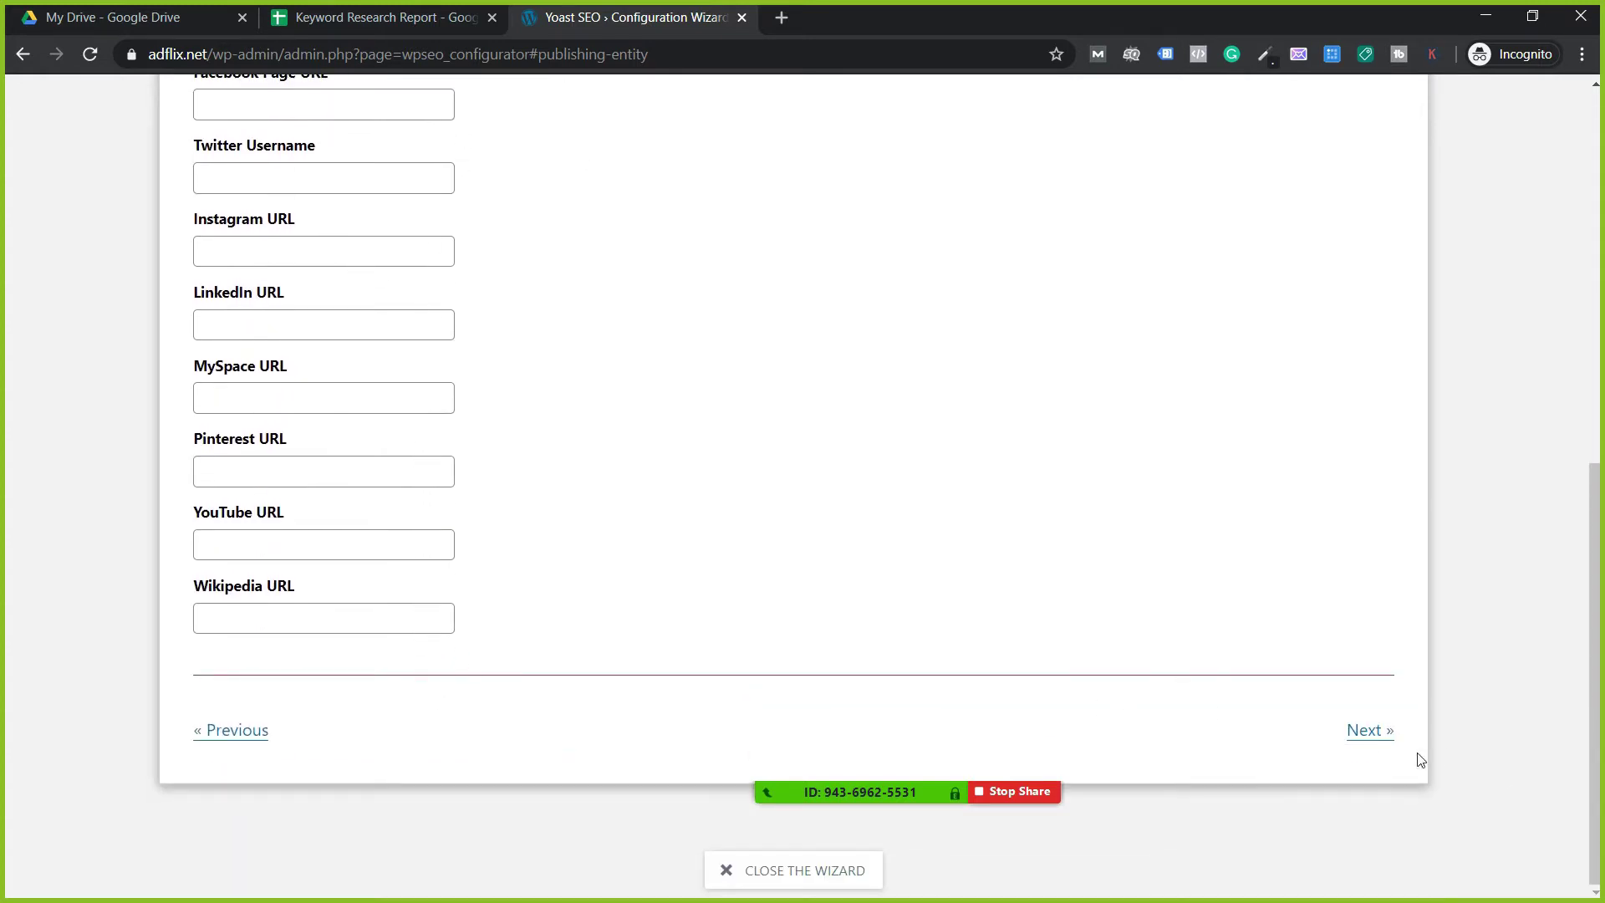
pyautogui.click(1368, 731)
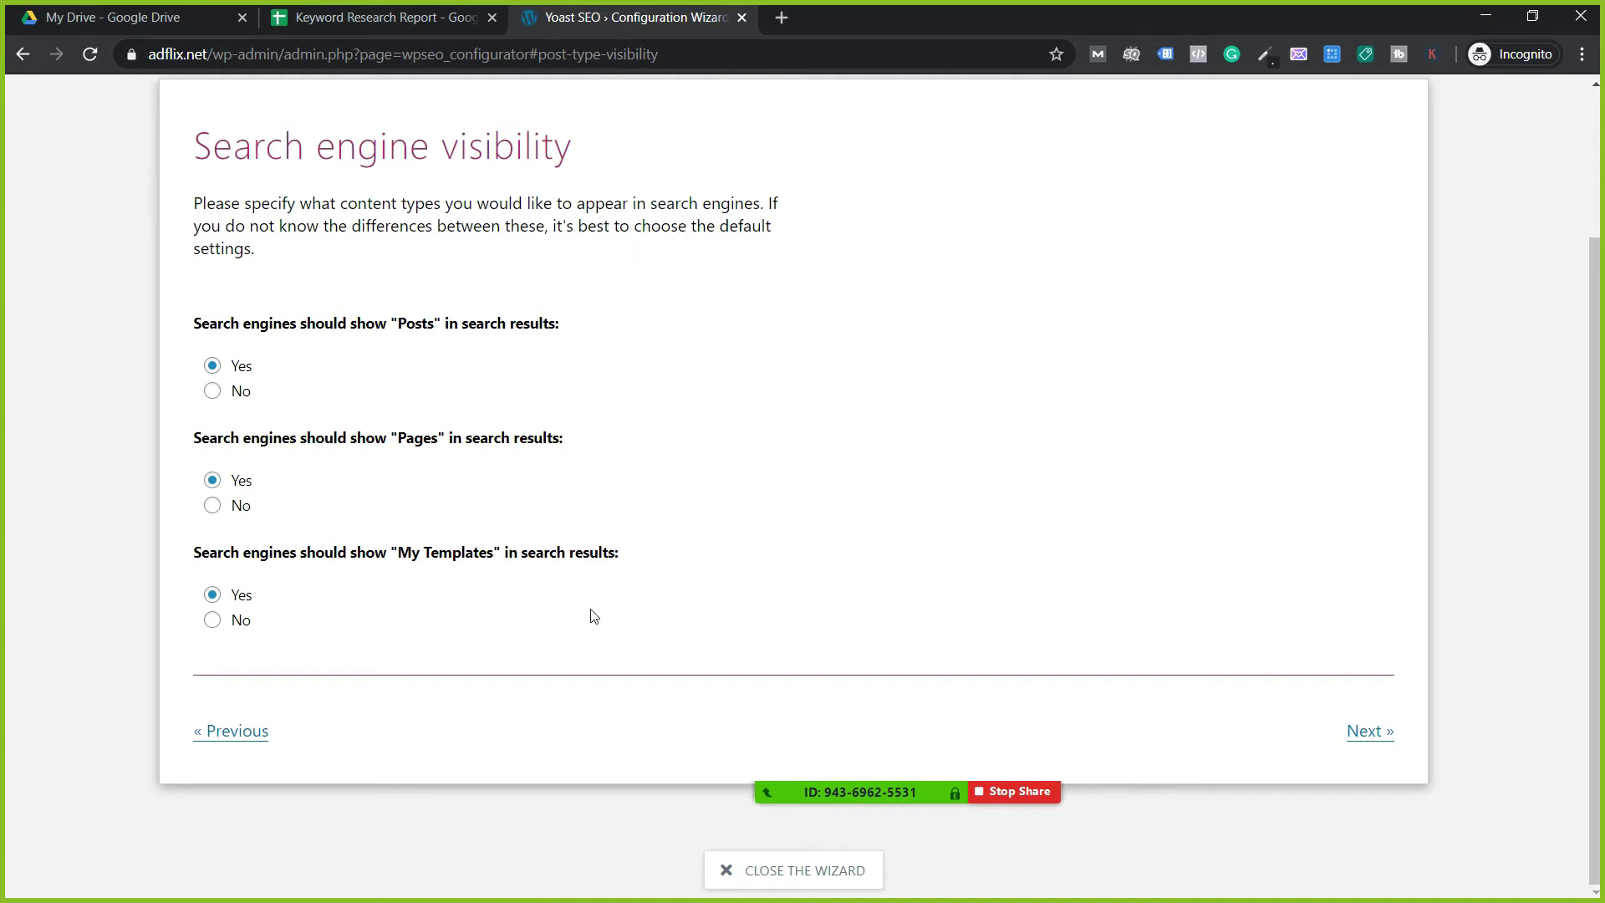
# Step: Accept the wizard's default search visibility for all content types, no multiple authors, and the AdFlix website name with a hyphen separator
pyautogui.click(1368, 731)
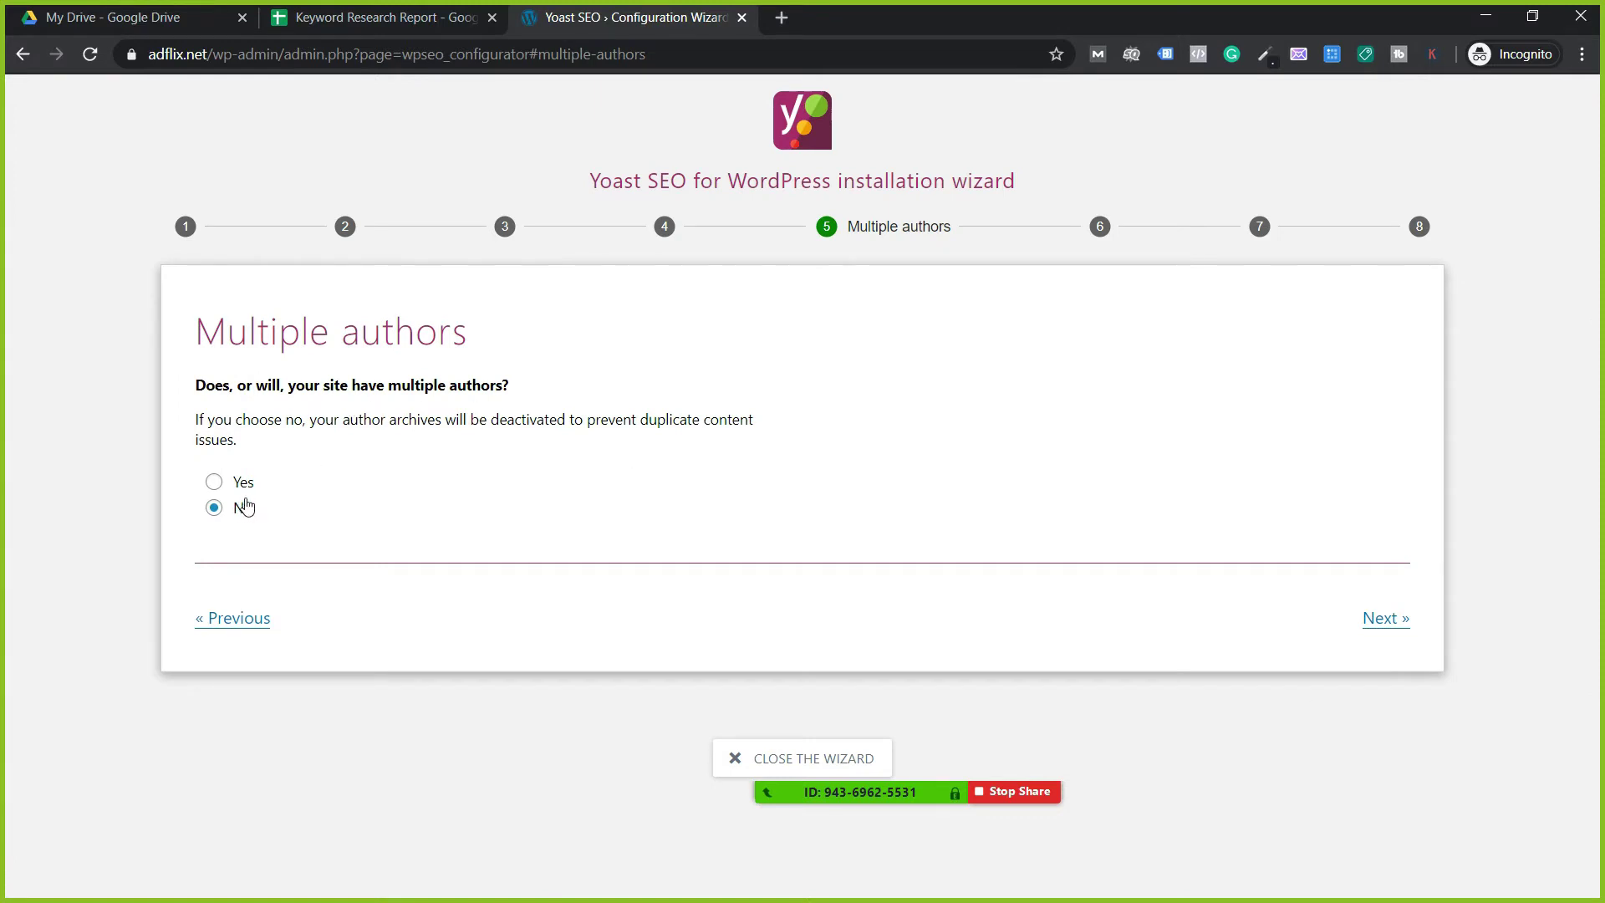
pyautogui.click(1388, 619)
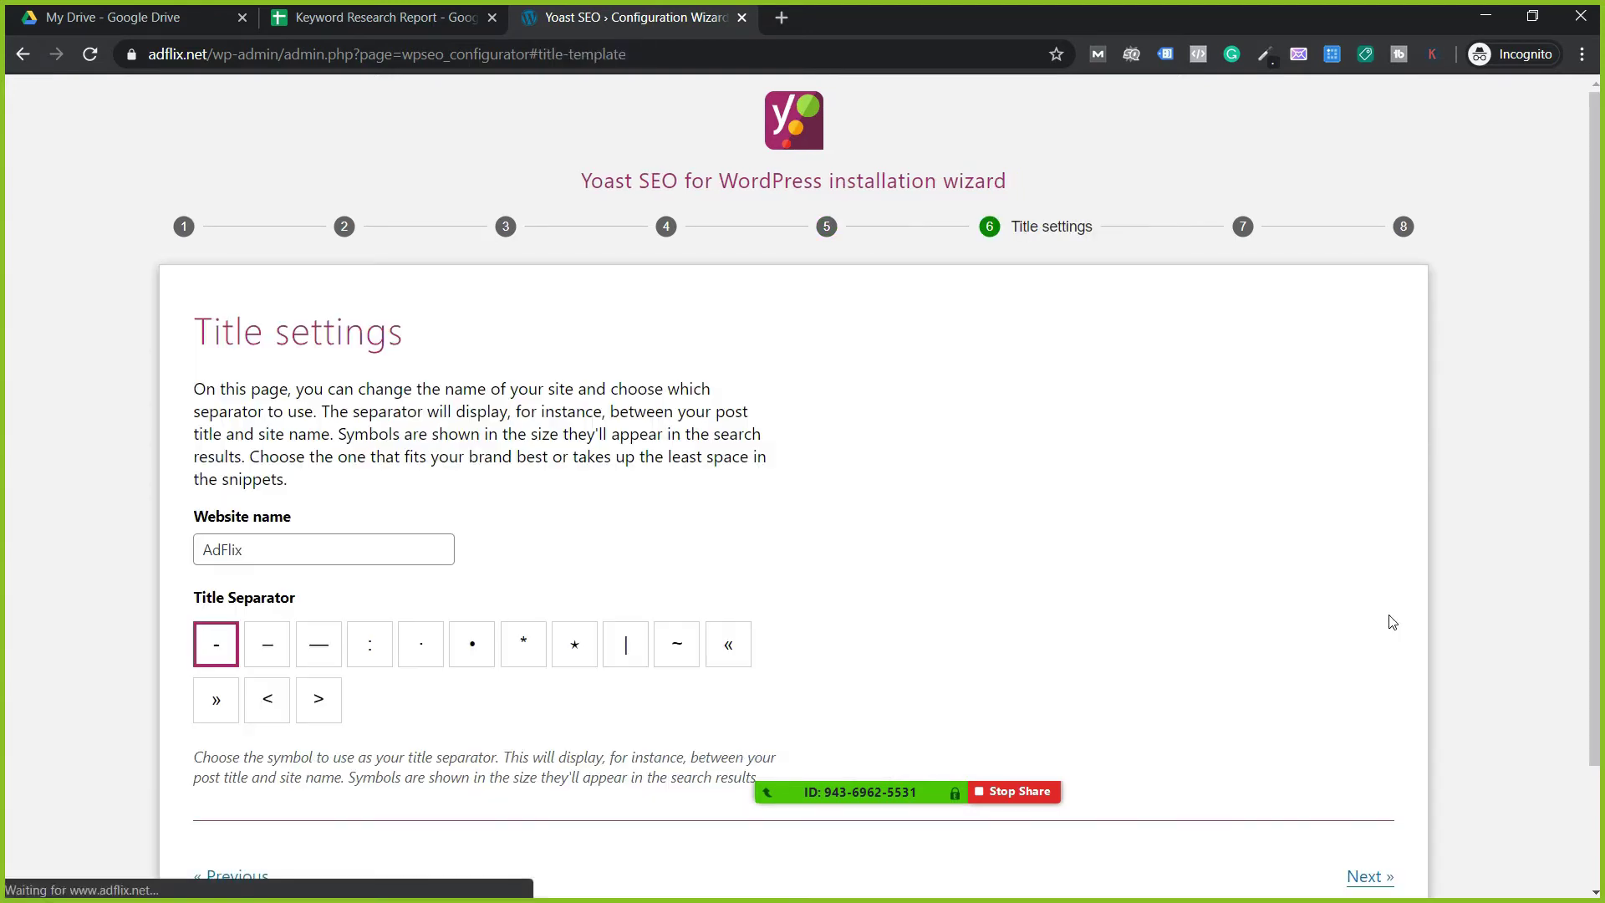
pyautogui.scroll(-1, 228, 523)
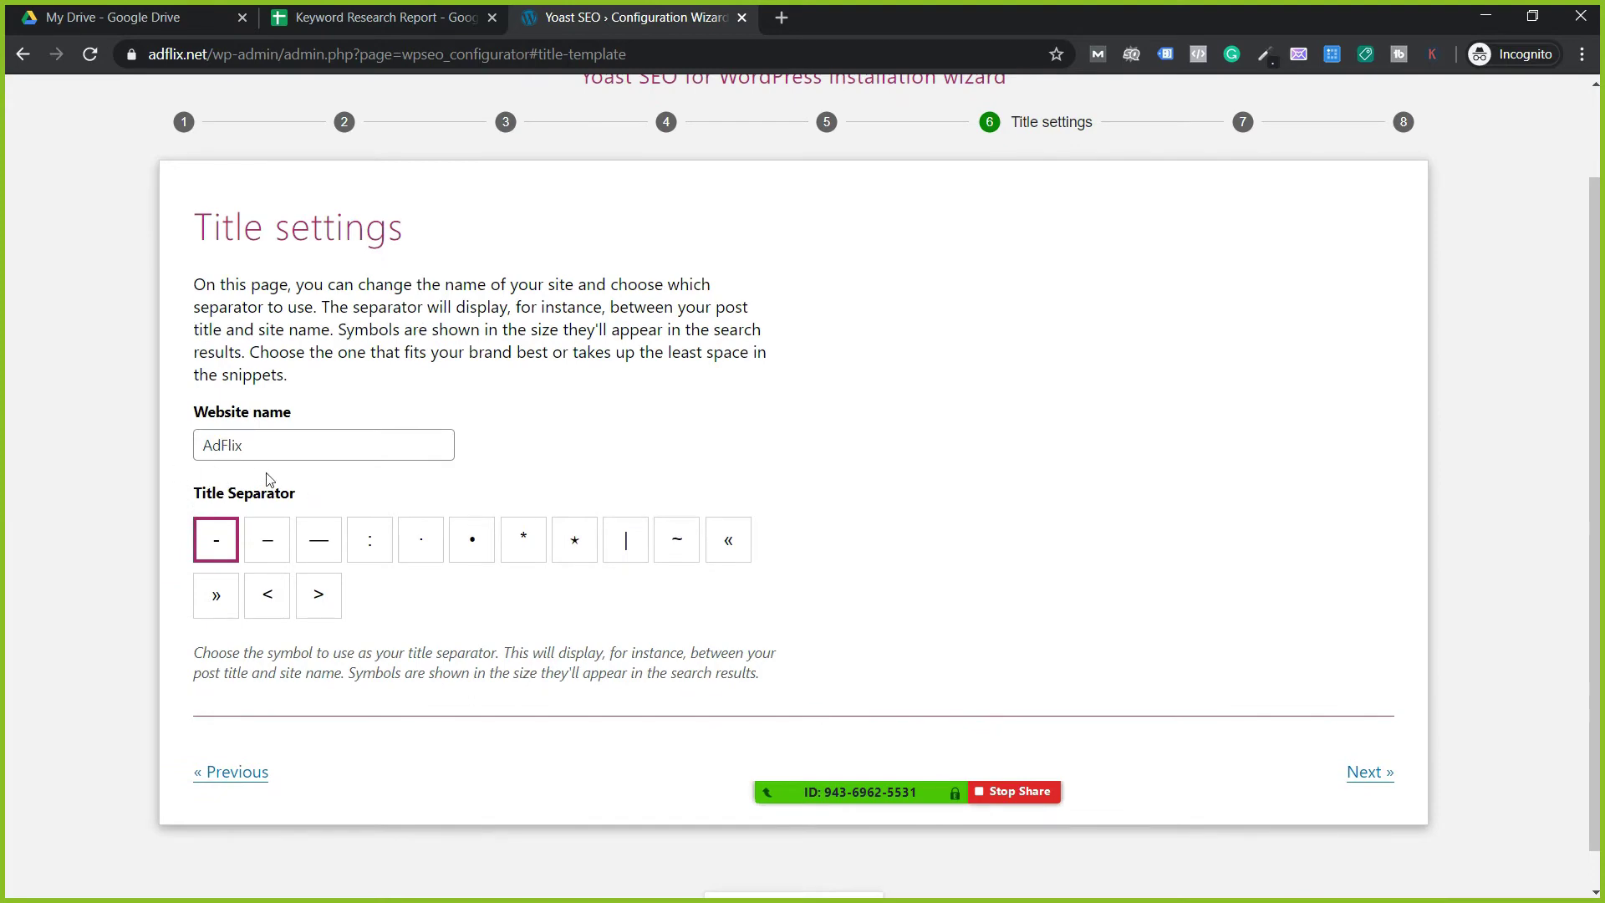
pyautogui.click(1359, 780)
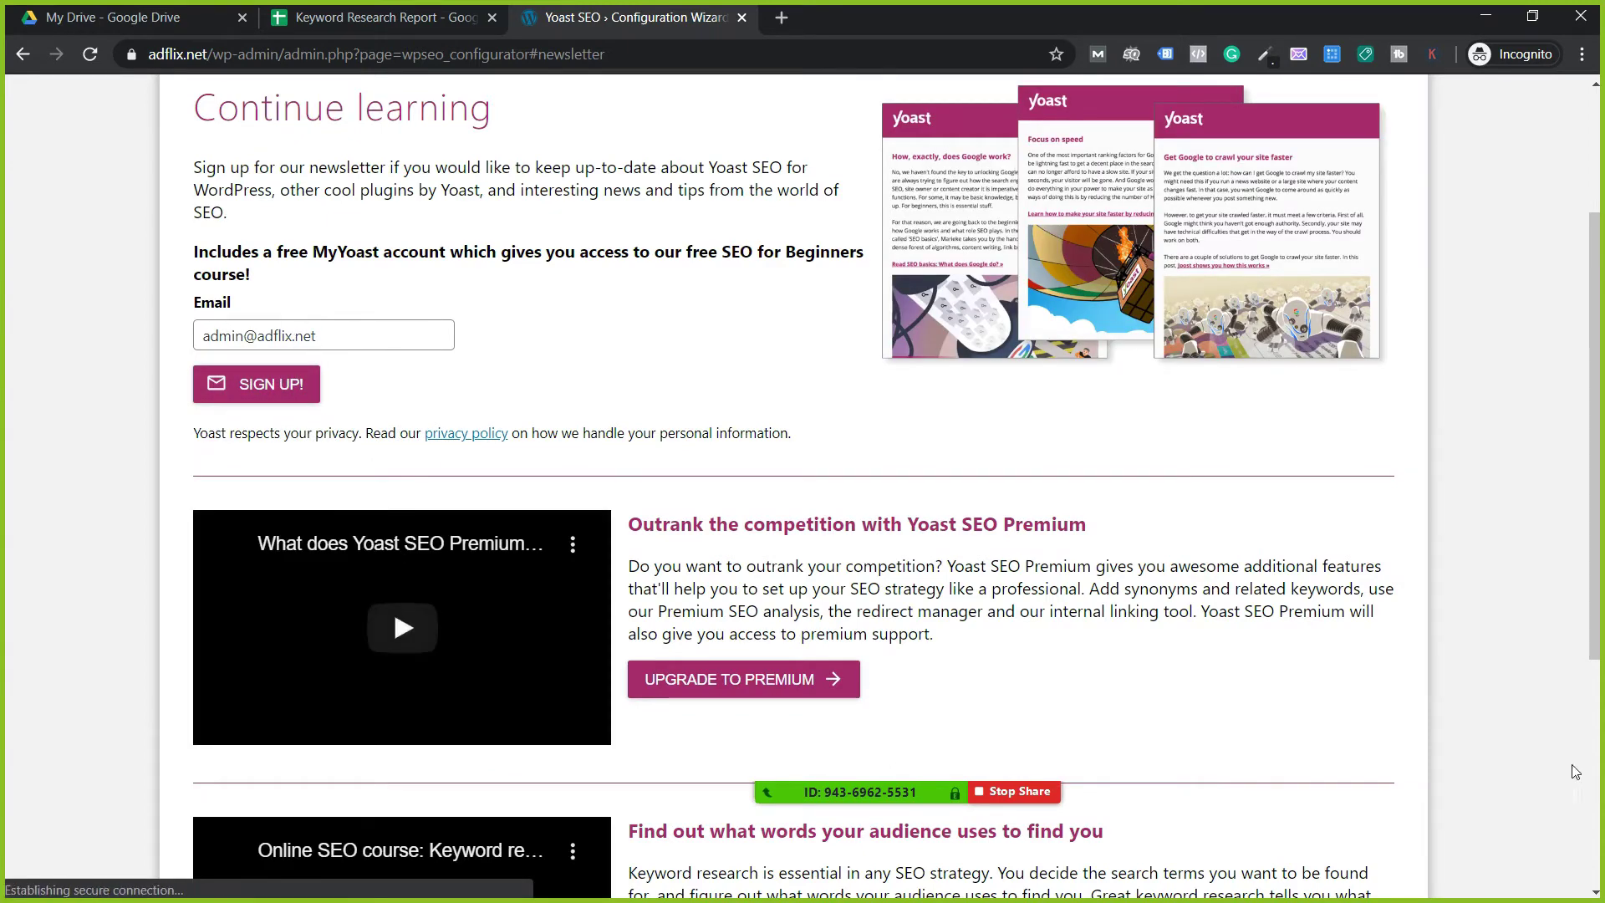
# Step: Skip the newsletter sign-up and close the completed configuration wizard
pyautogui.scroll(-2, 1255, 681)
pyautogui.scroll(-3, 1256, 681)
pyautogui.scroll(1, 1255, 682)
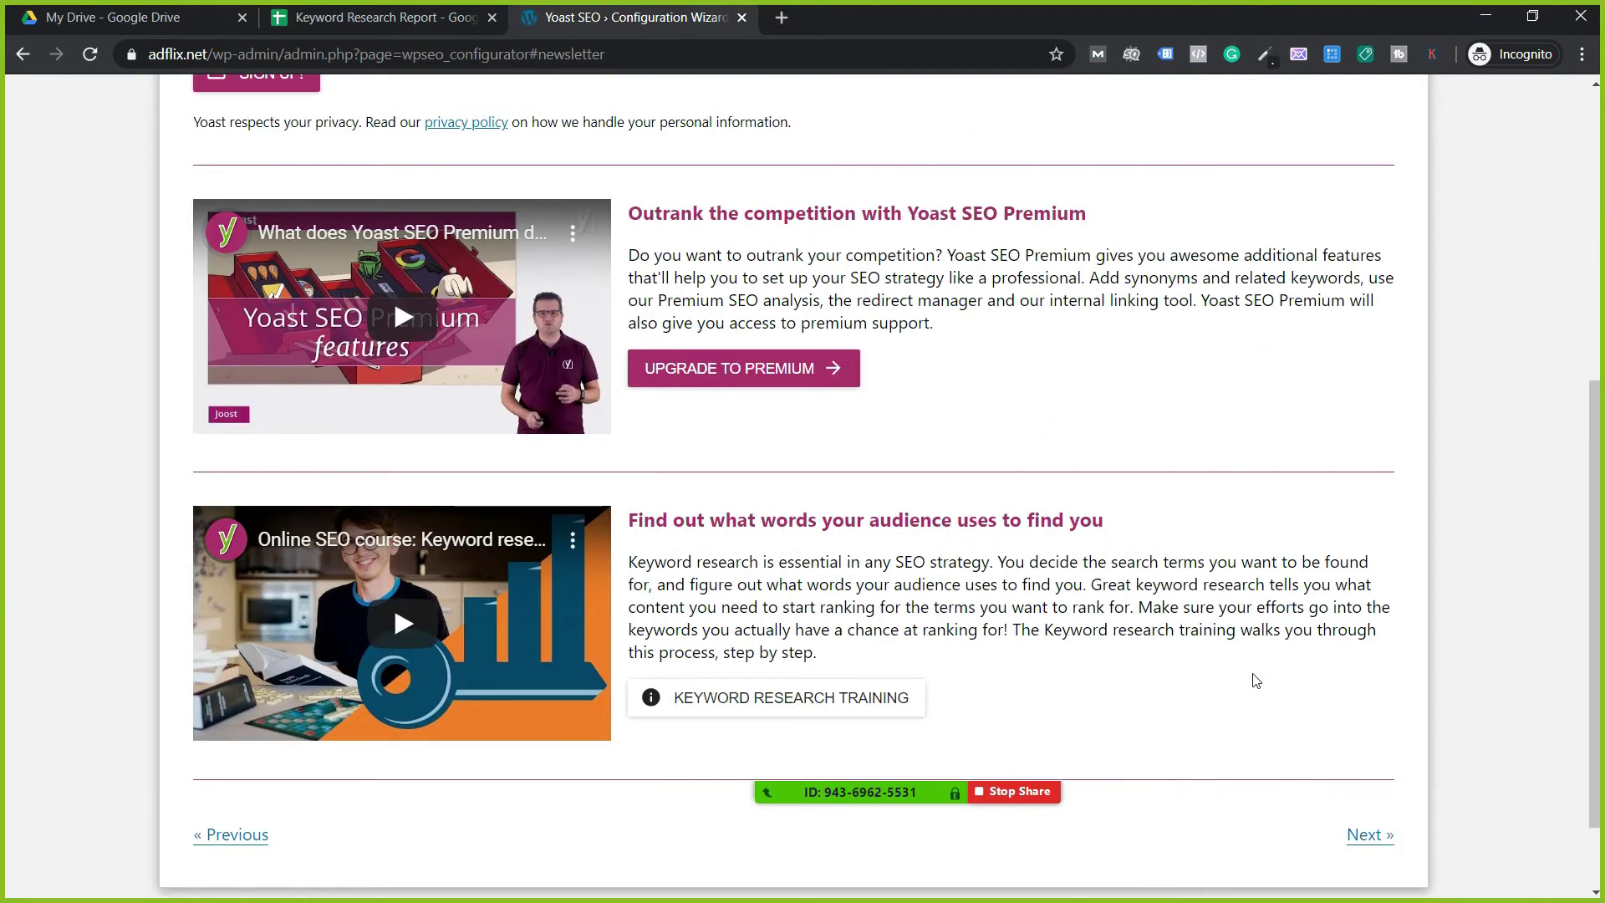
pyautogui.scroll(-1, 1254, 678)
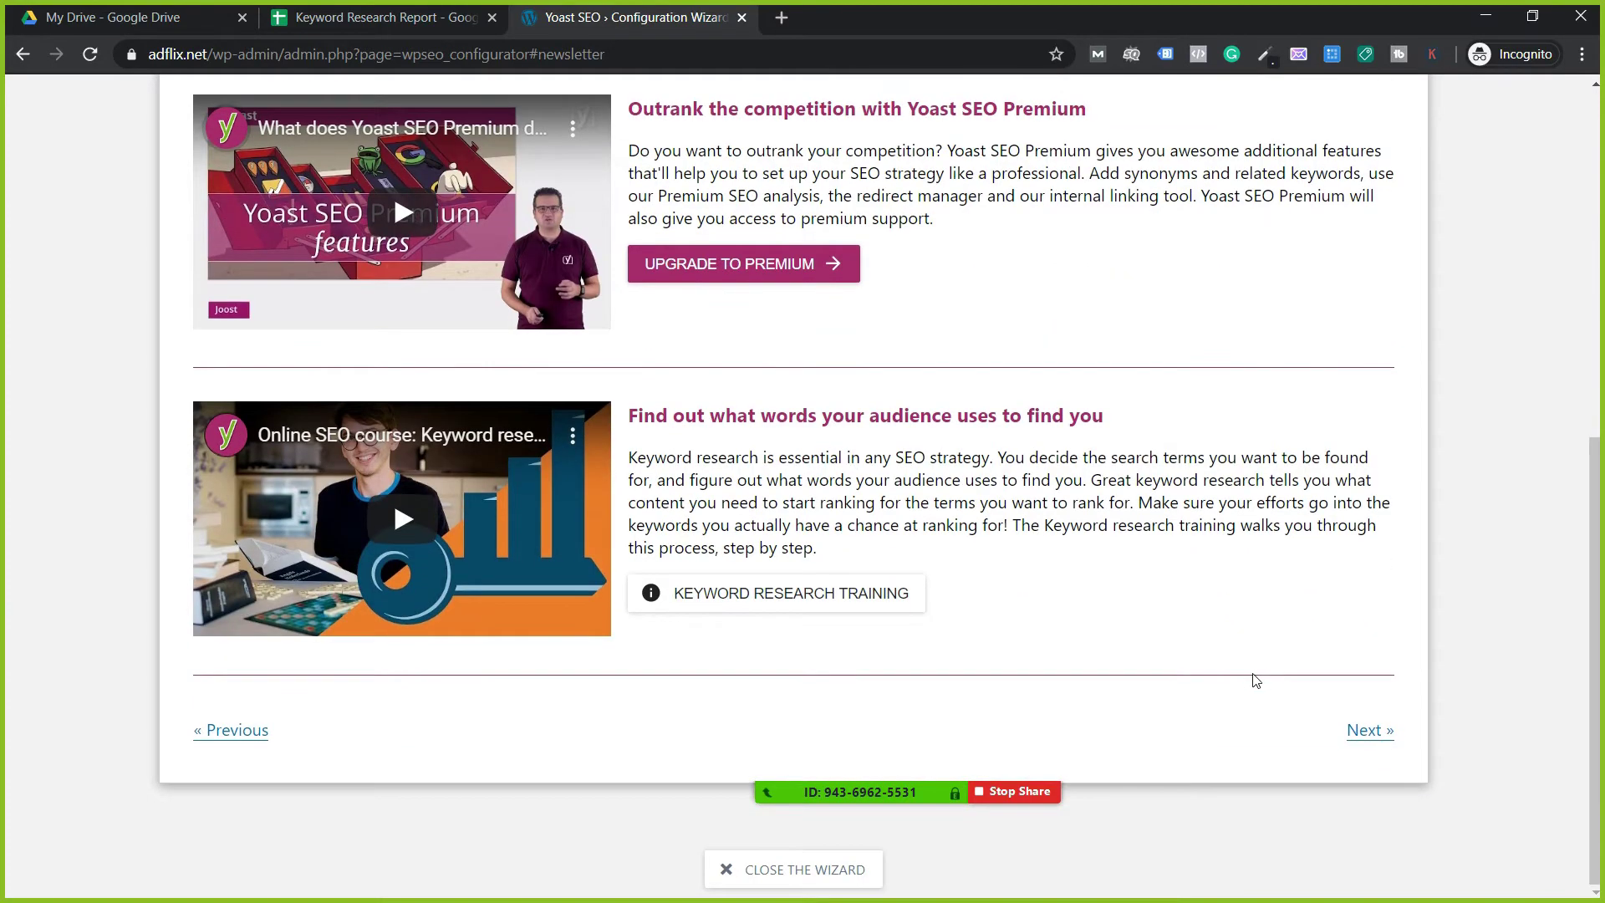
pyautogui.click(1369, 733)
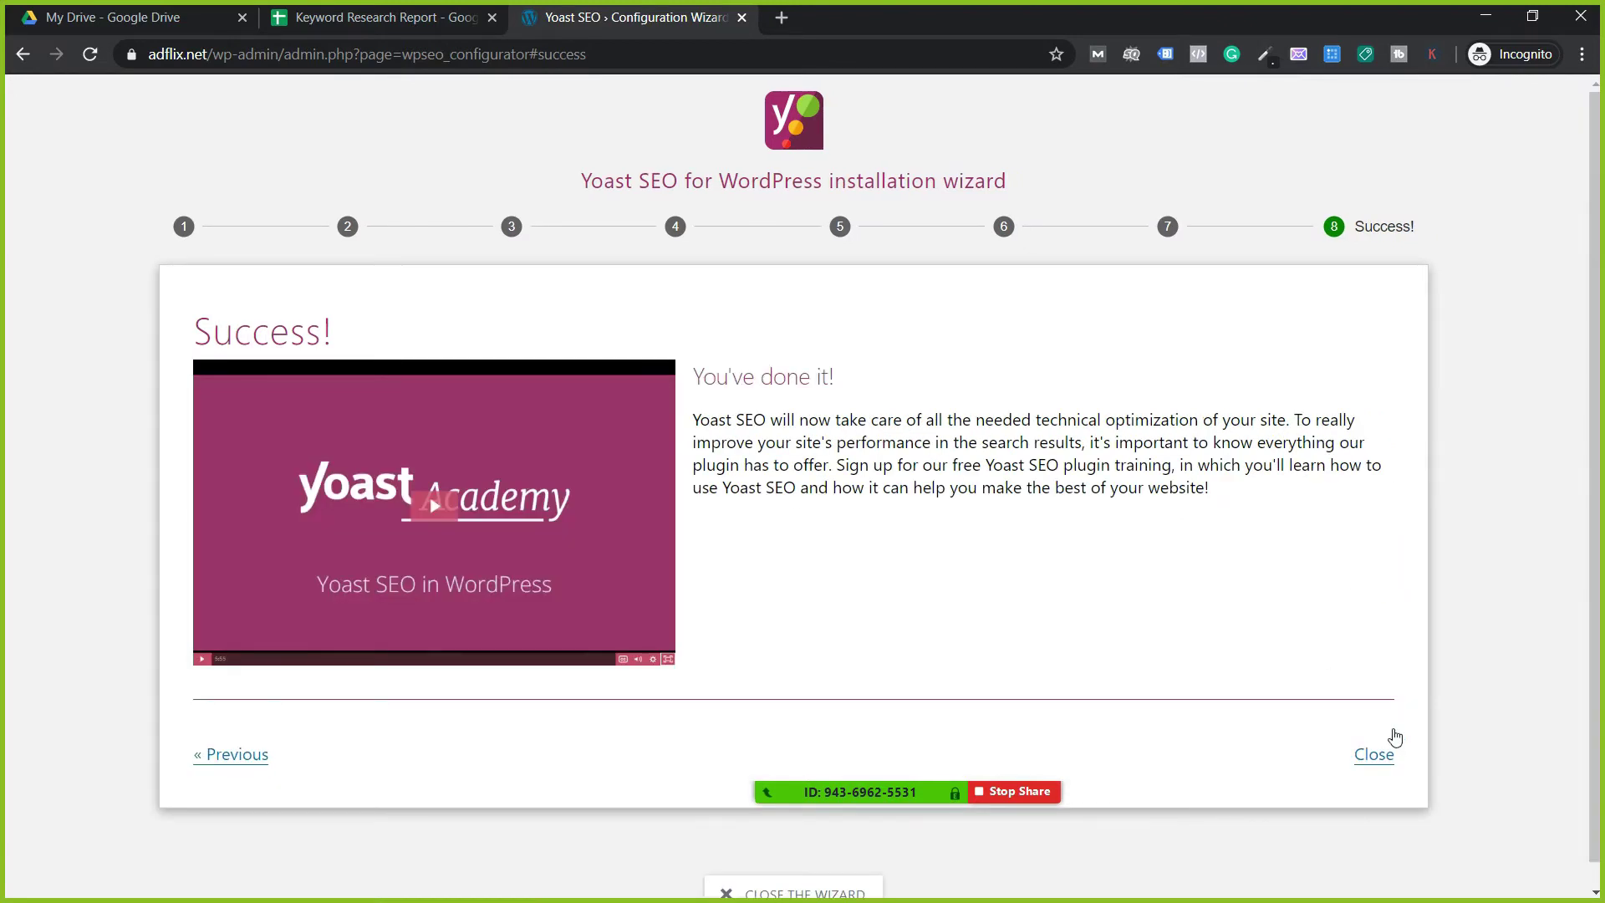
pyautogui.click(1371, 757)
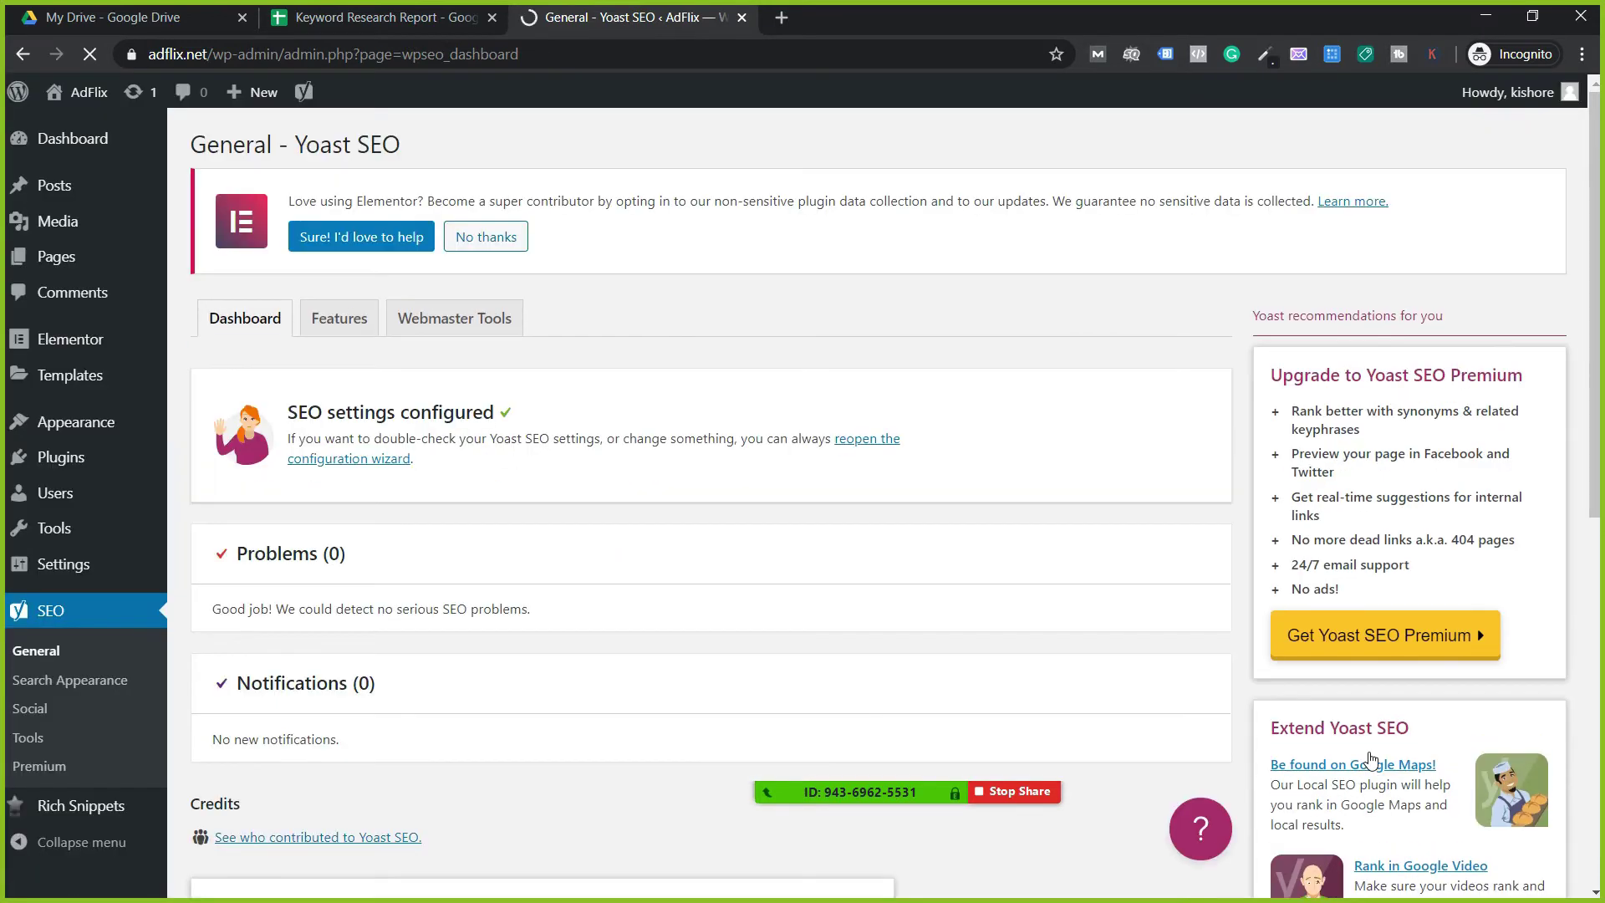
# Step: Look over the Yoast SEO dashboard and the organization's social profile settings
pyautogui.scroll(-4, 1036, 781)
pyautogui.scroll(-3, 949, 513)
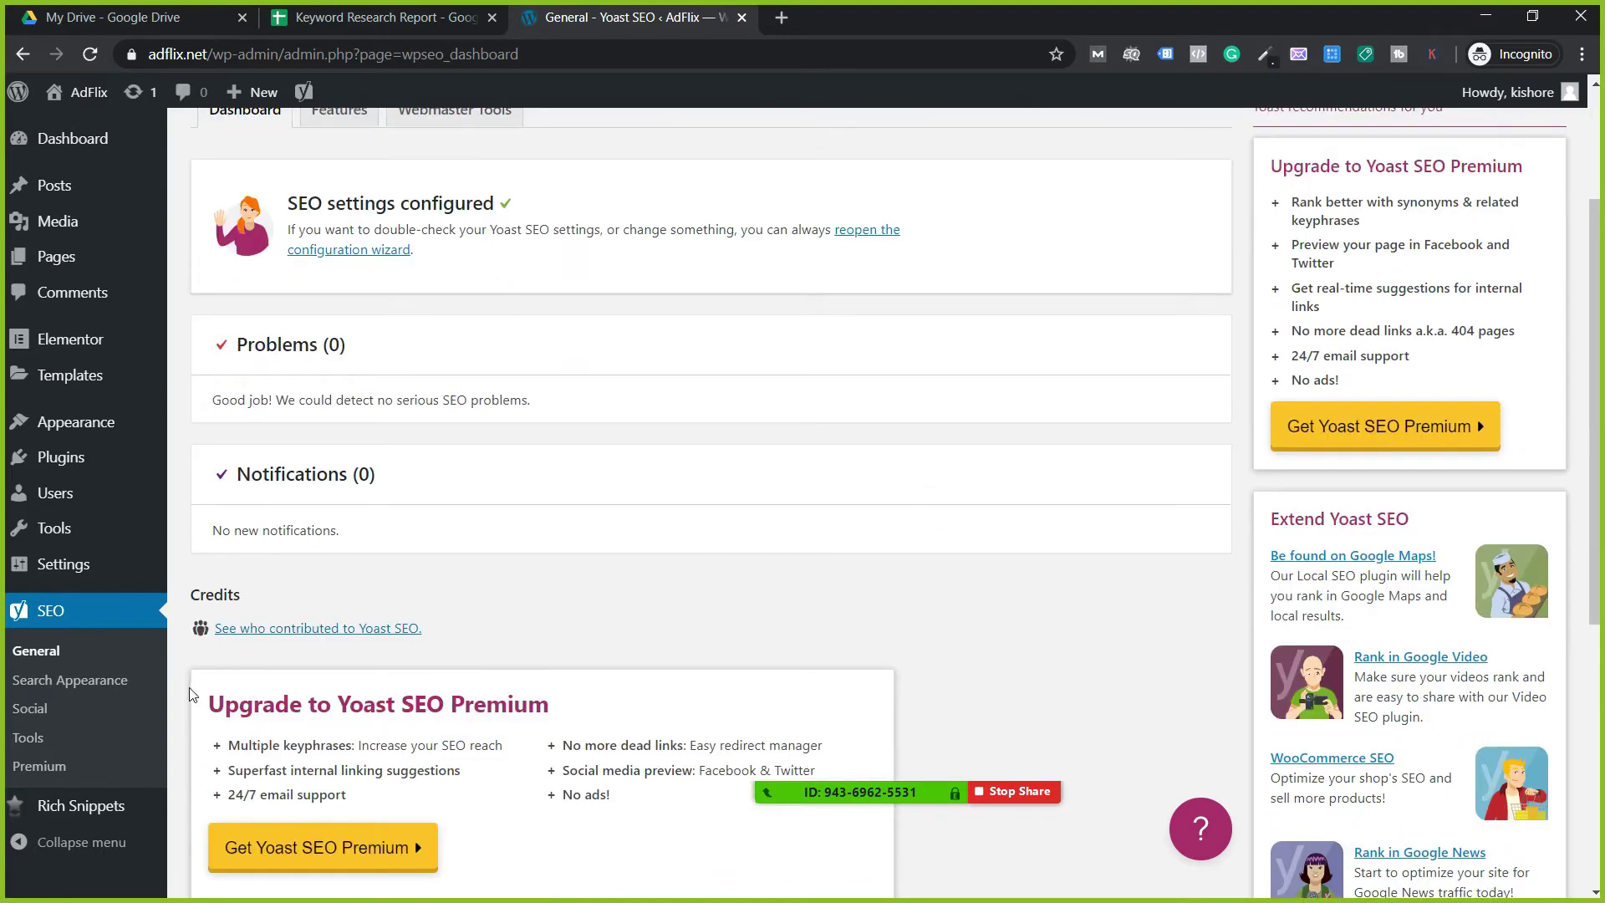
pyautogui.click(39, 716)
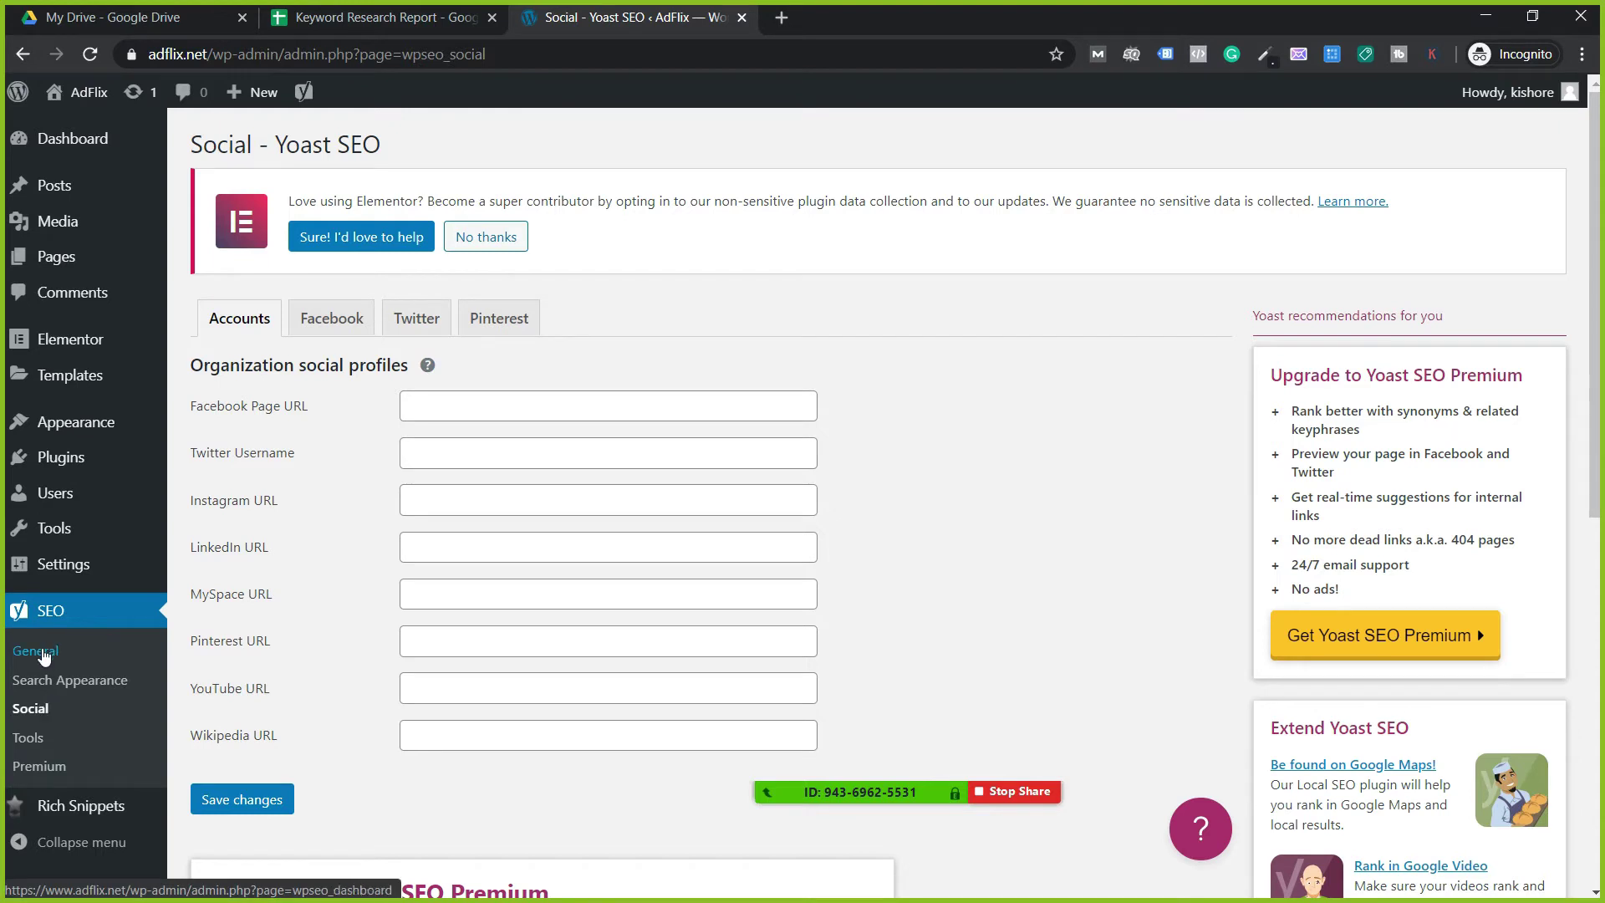
# Step: Open the Search Appearance settings and review the general title separator, front page and organization options
pyautogui.click(63, 680)
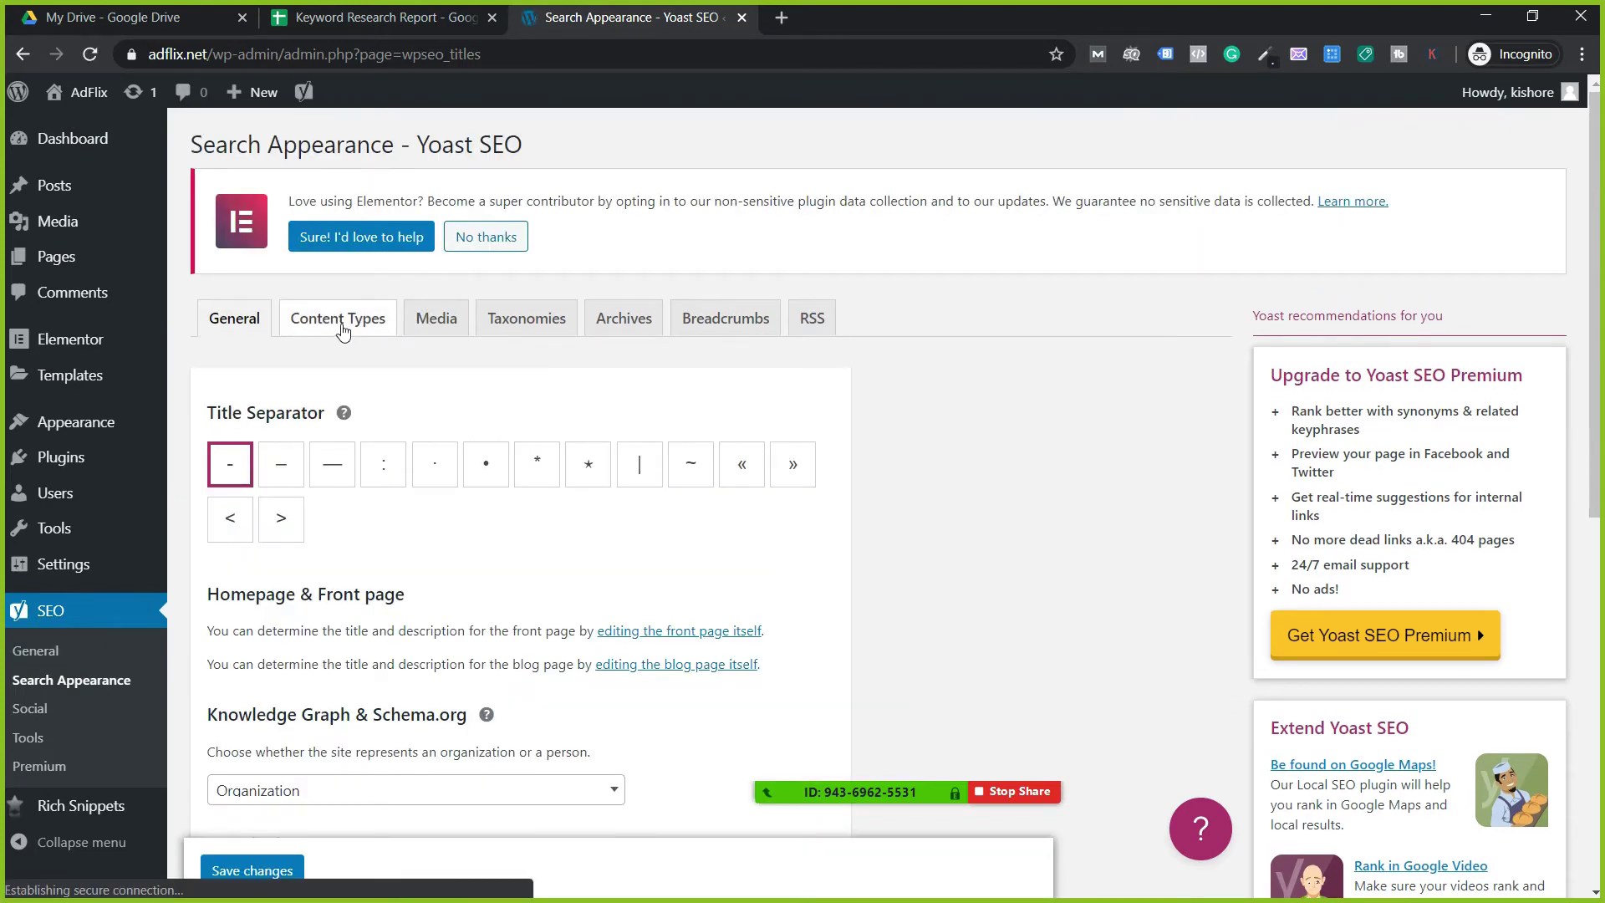
pyautogui.click(343, 330)
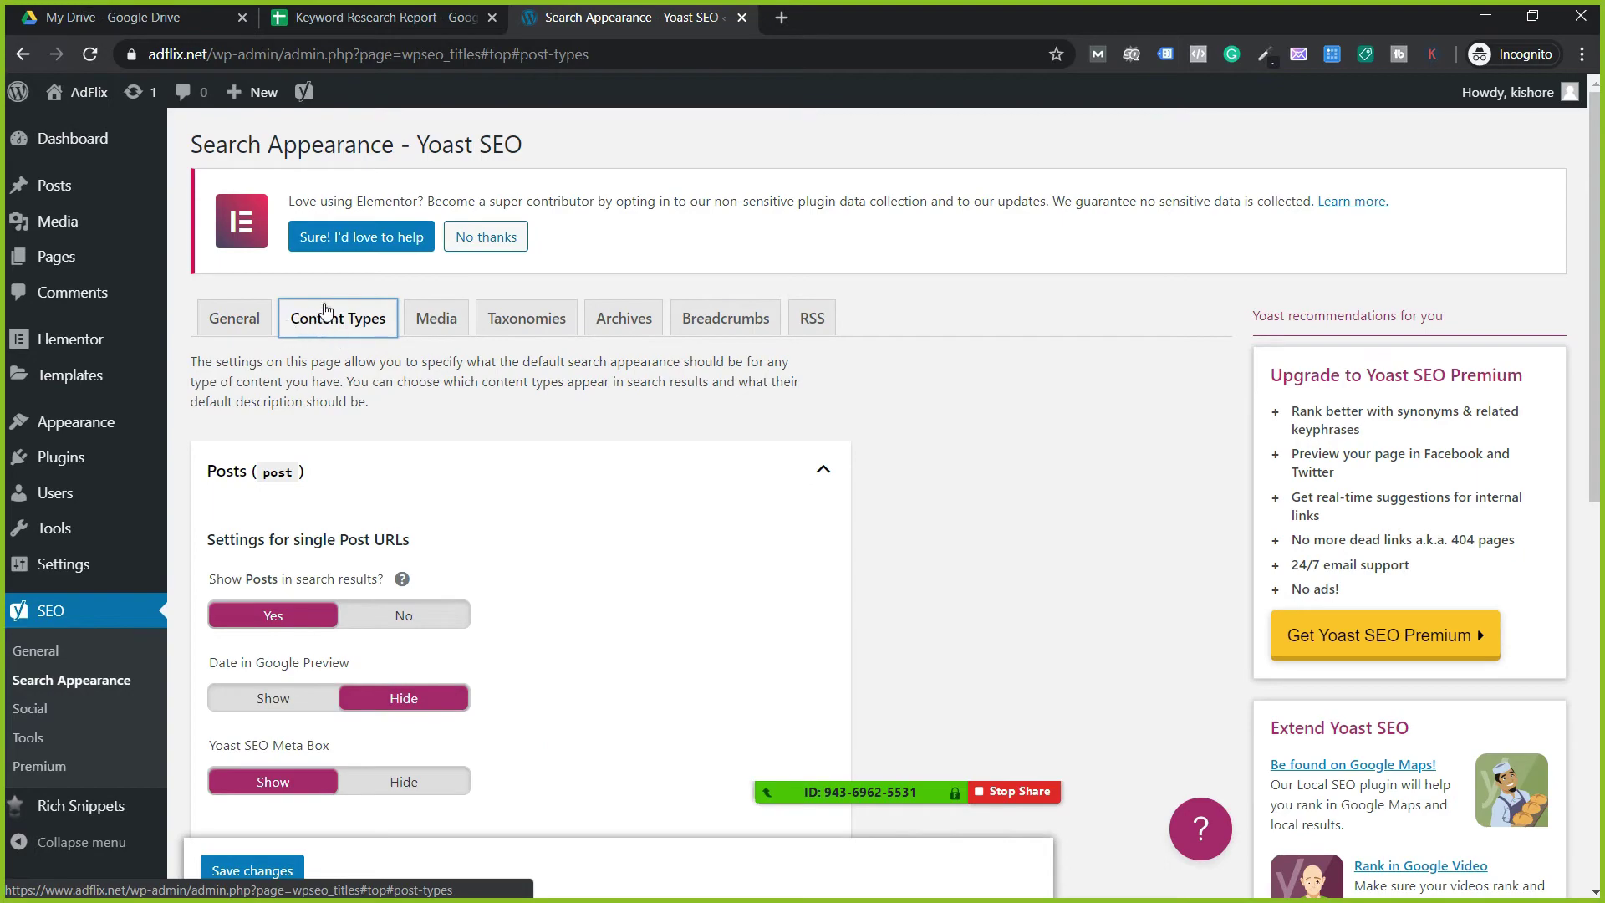
pyautogui.click(251, 324)
pyautogui.scroll(-5, 350, 388)
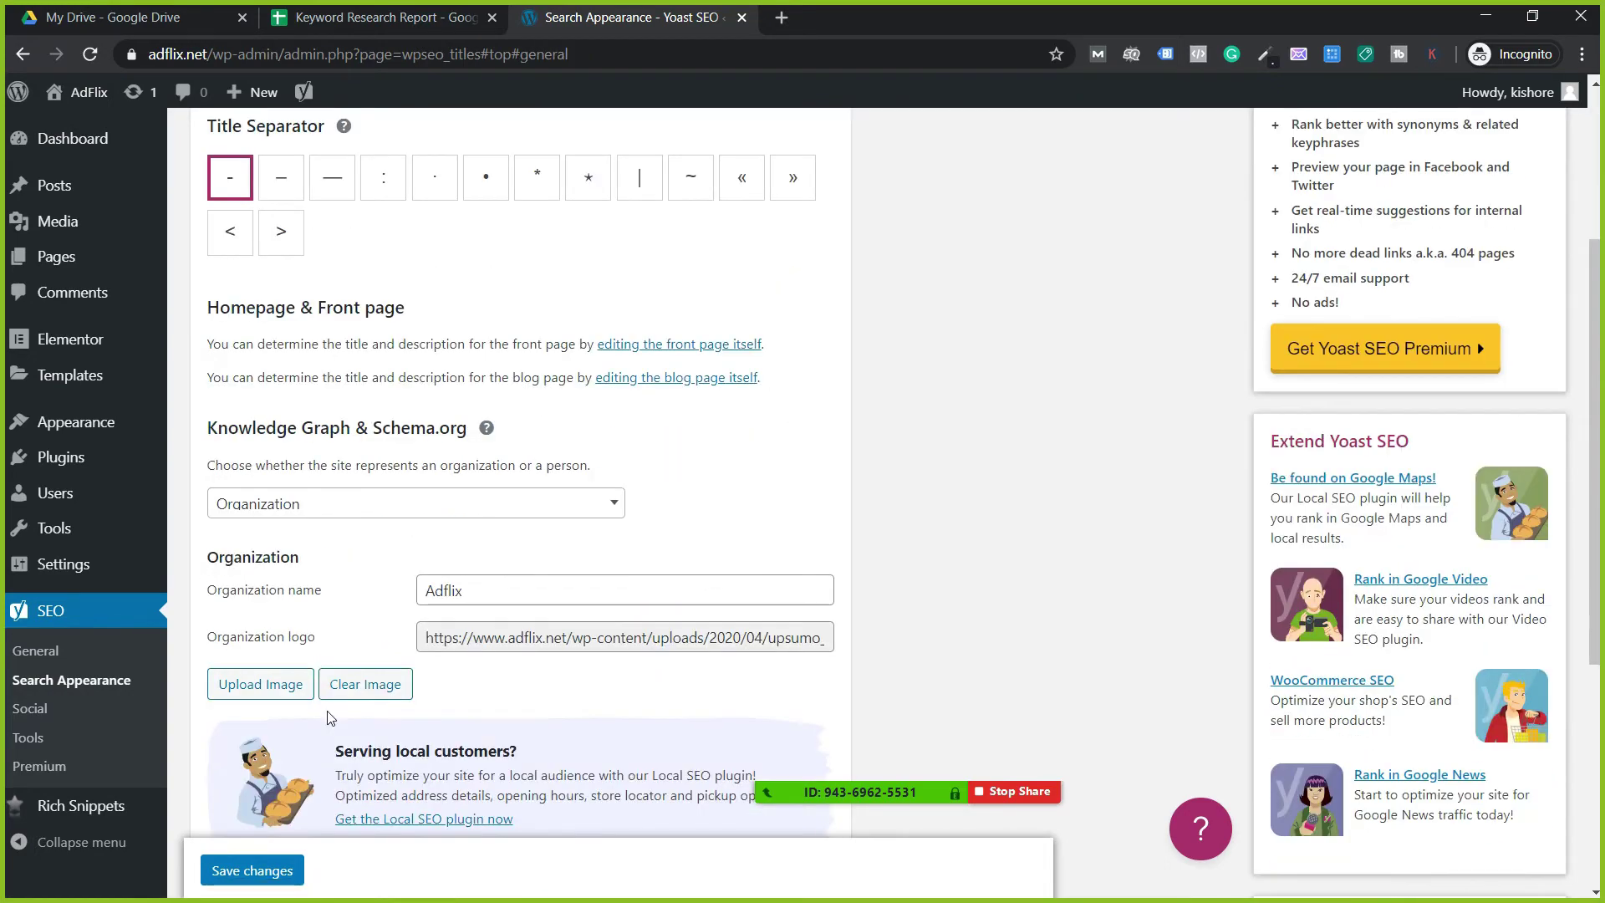
pyautogui.scroll(2, 334, 585)
pyautogui.scroll(-3, 324, 756)
pyautogui.scroll(-3, 323, 756)
pyautogui.scroll(10, 323, 757)
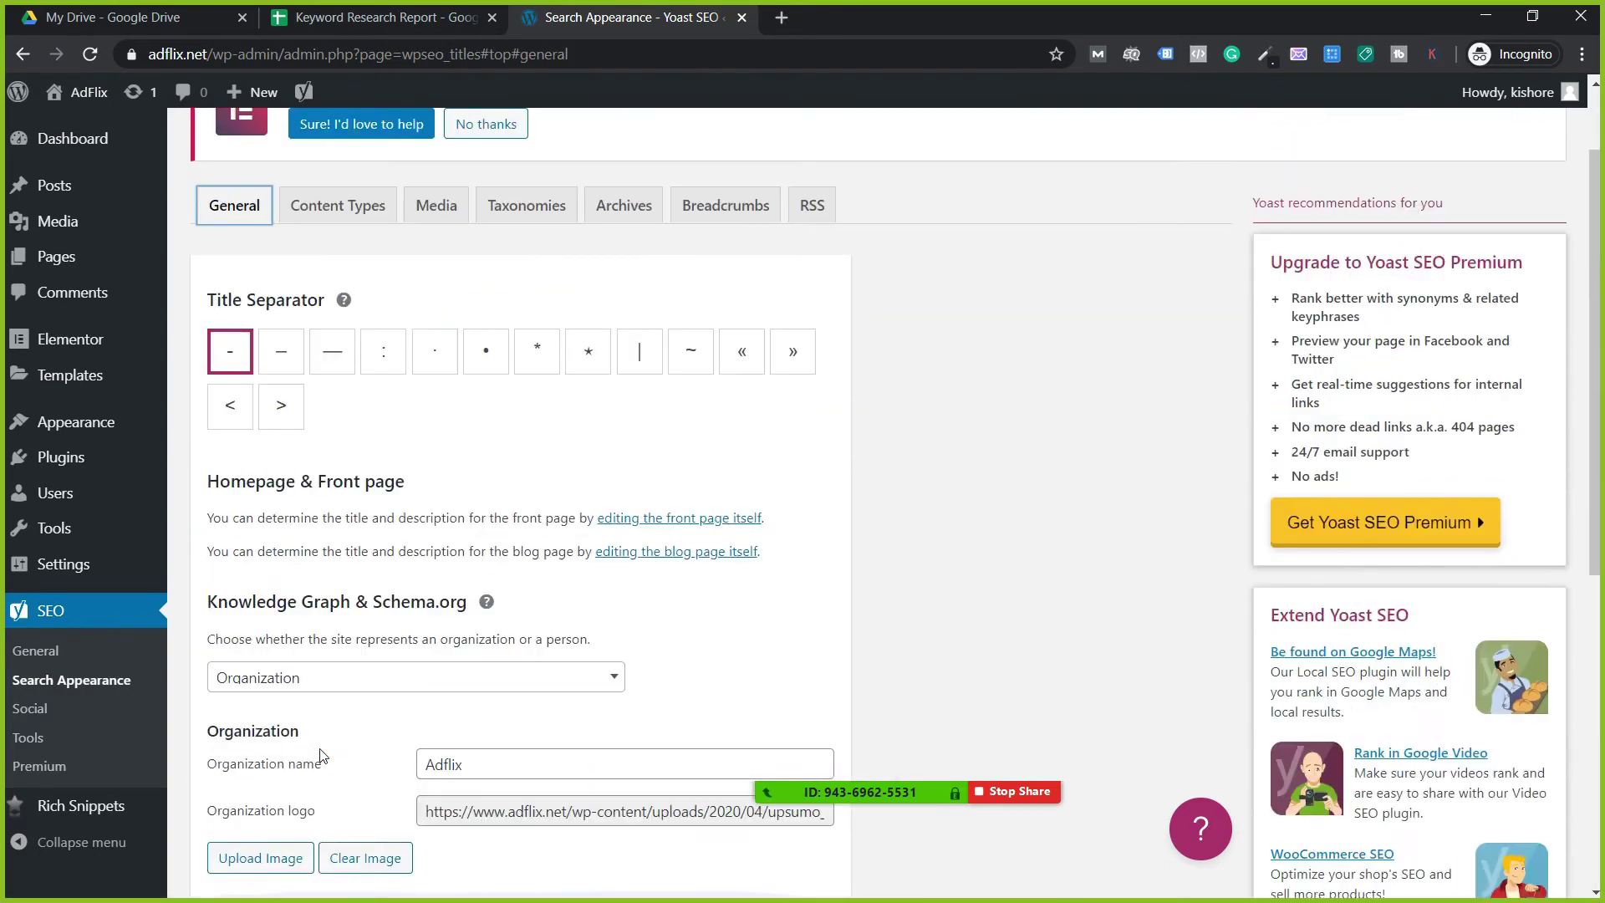
# Step: Examine the Content Types search appearance settings for posts, pages and My Templates
pyautogui.click(322, 316)
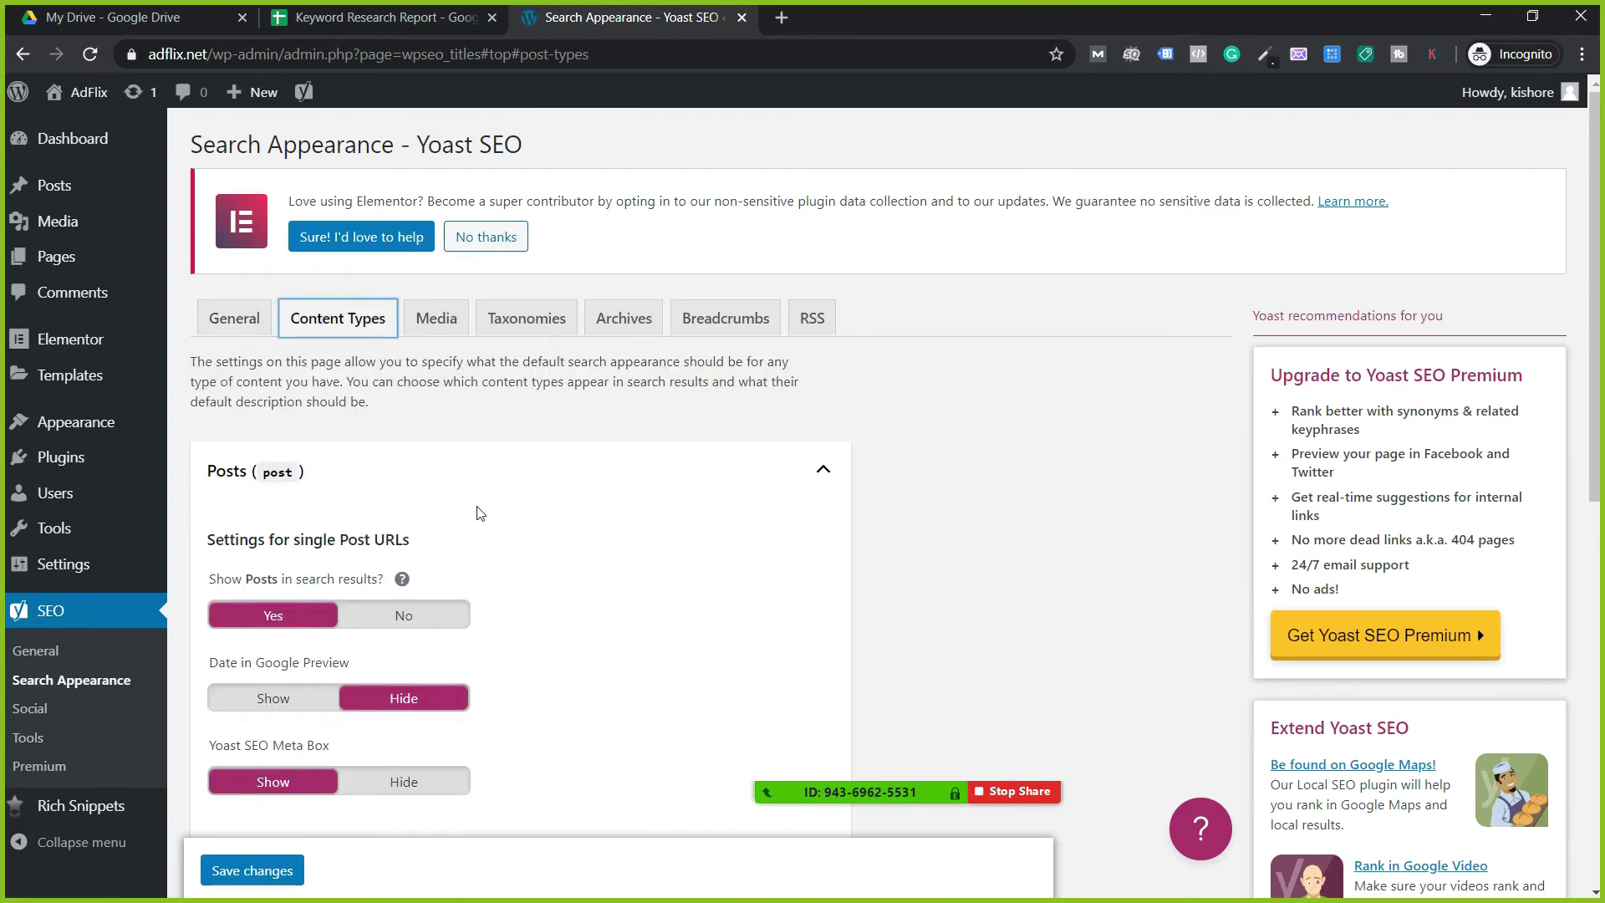
pyautogui.scroll(-8, 480, 514)
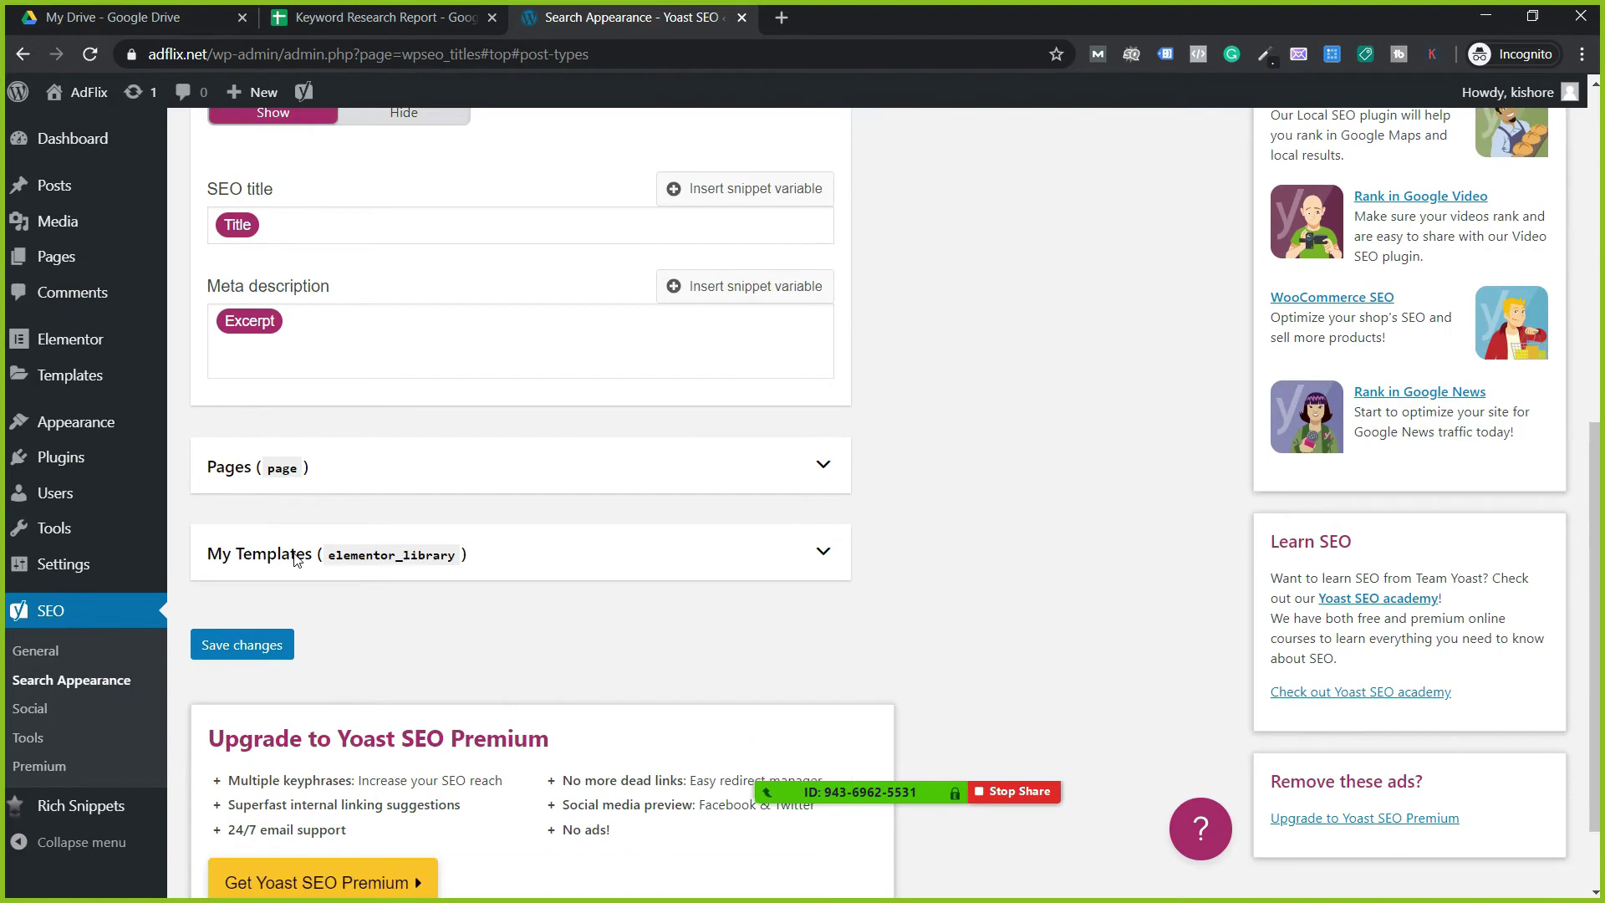
pyautogui.scroll(1, 294, 560)
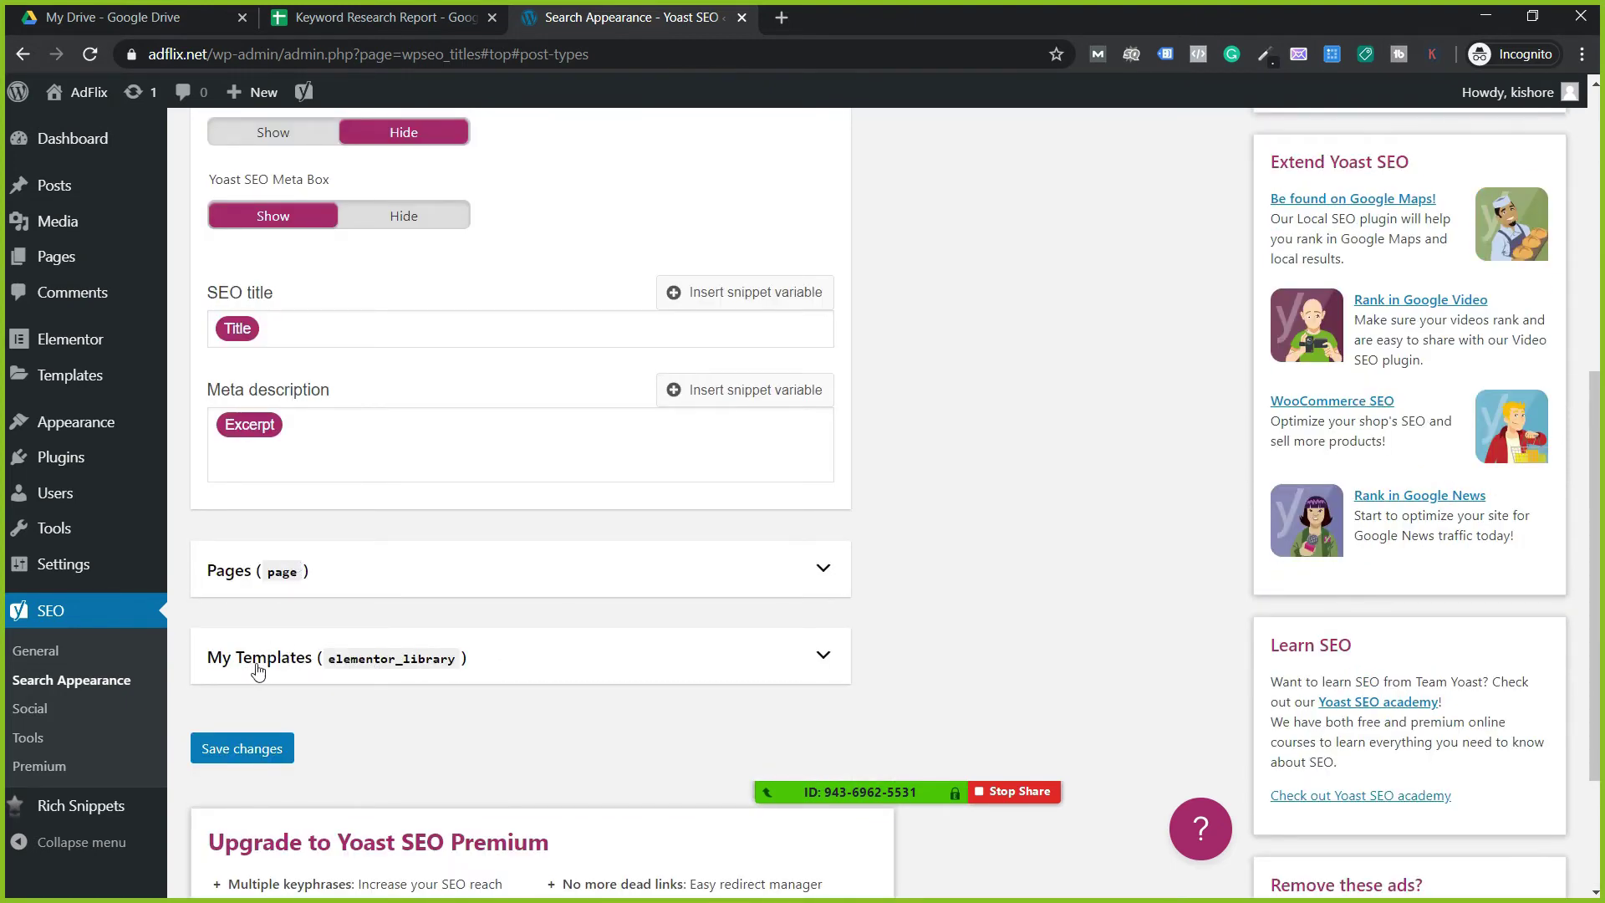
pyautogui.scroll(1, 314, 684)
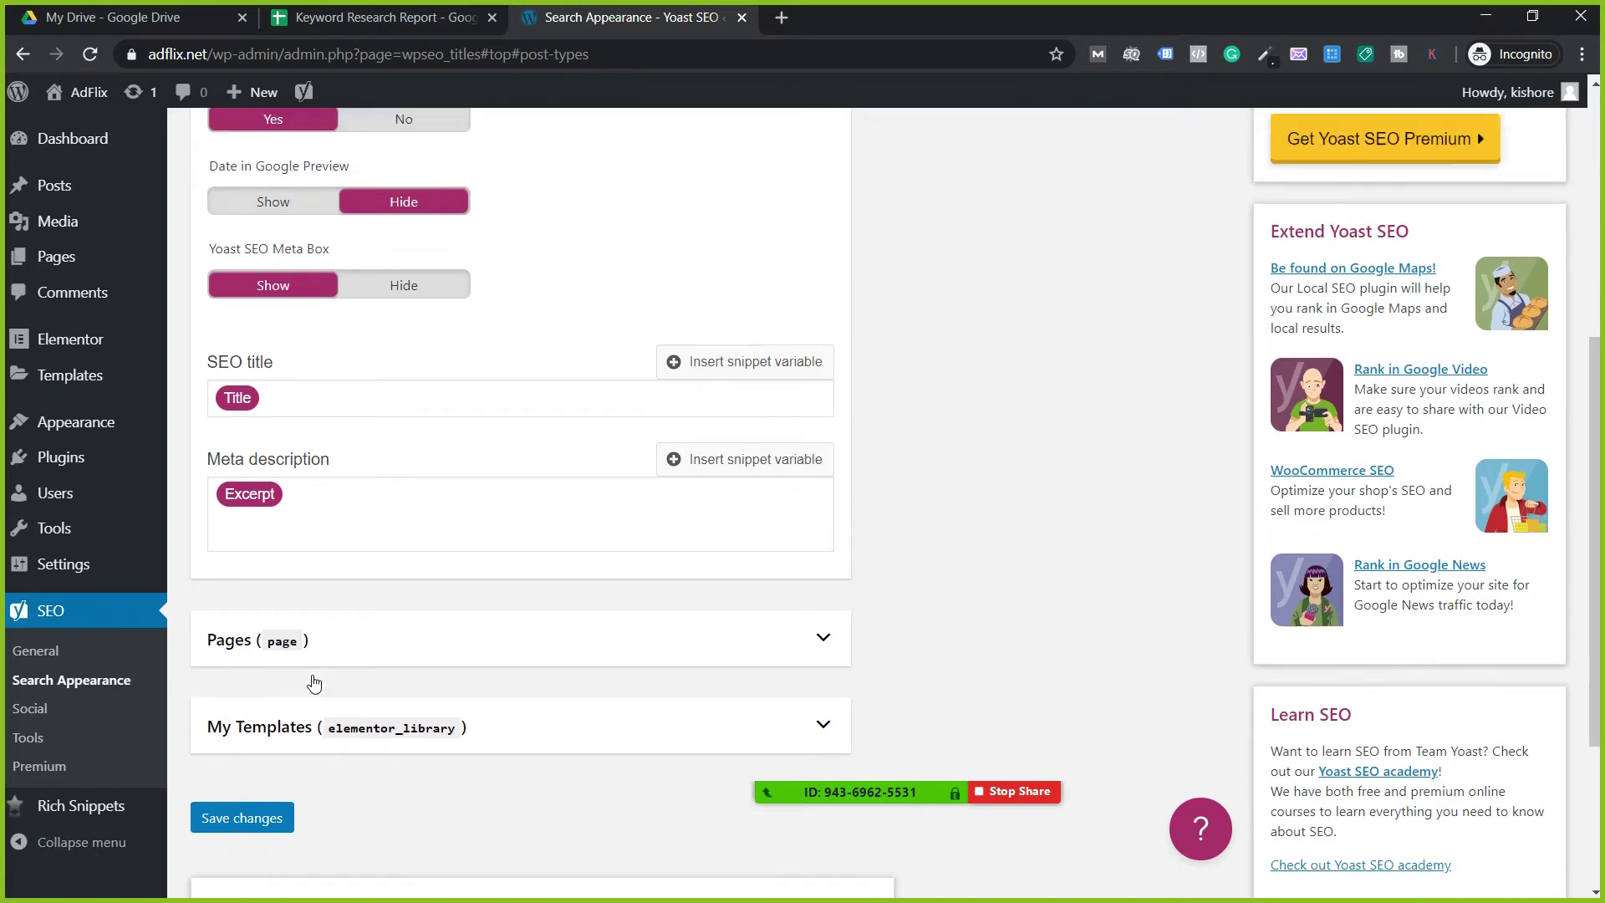
pyautogui.scroll(6, 314, 684)
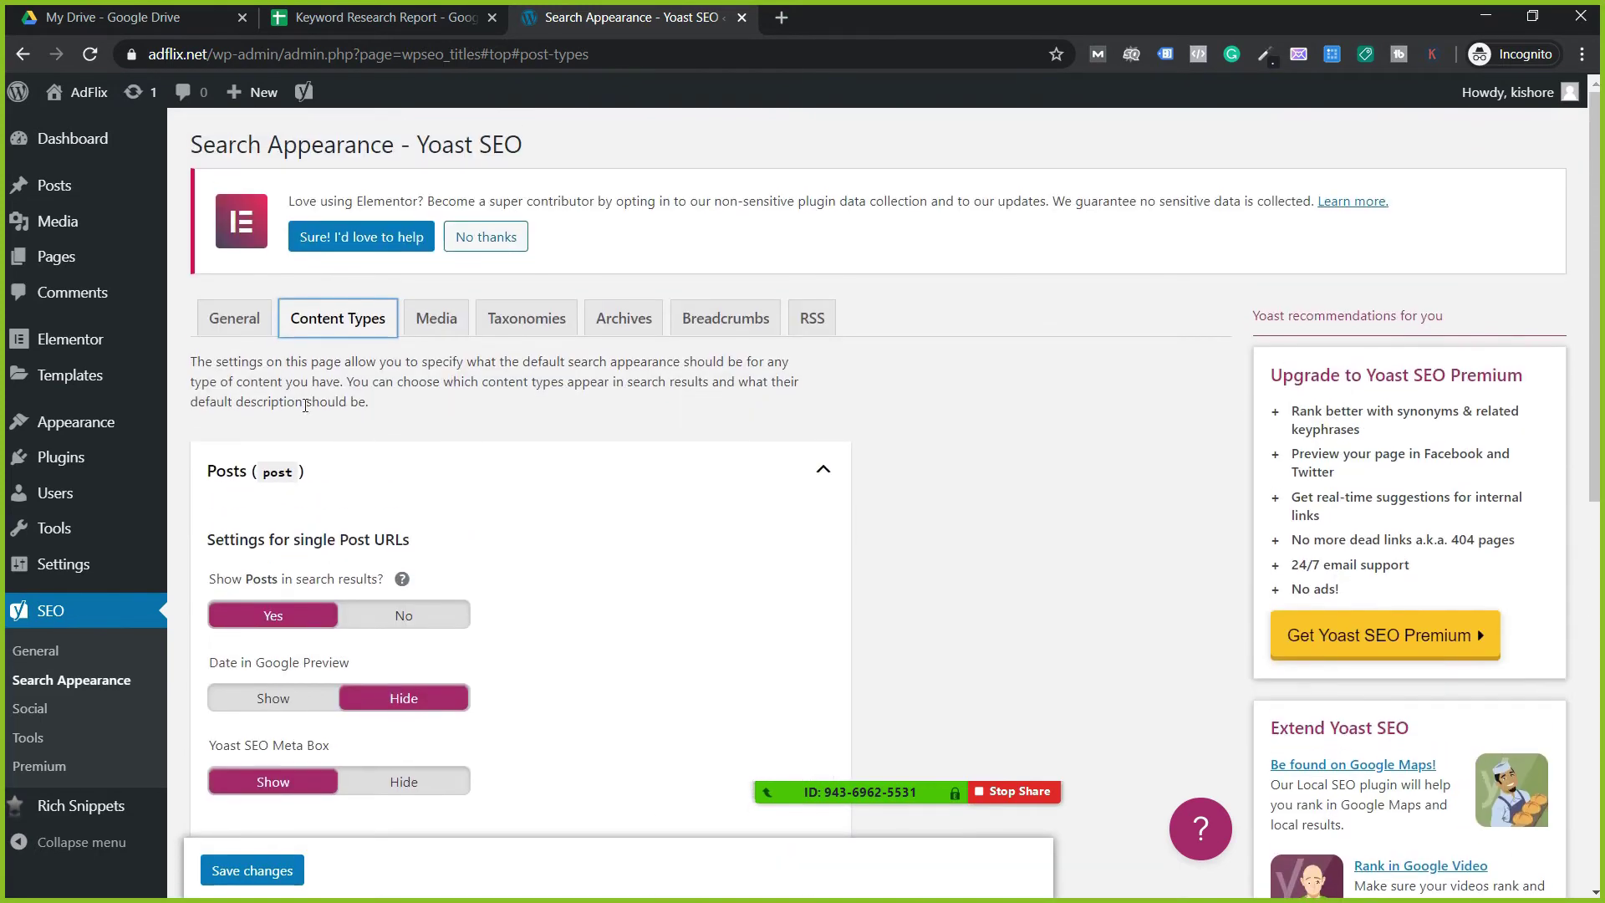
# Step: Clear the SEO title template for posts and insert the Title snippet variable again
pyautogui.scroll(-1, 275, 646)
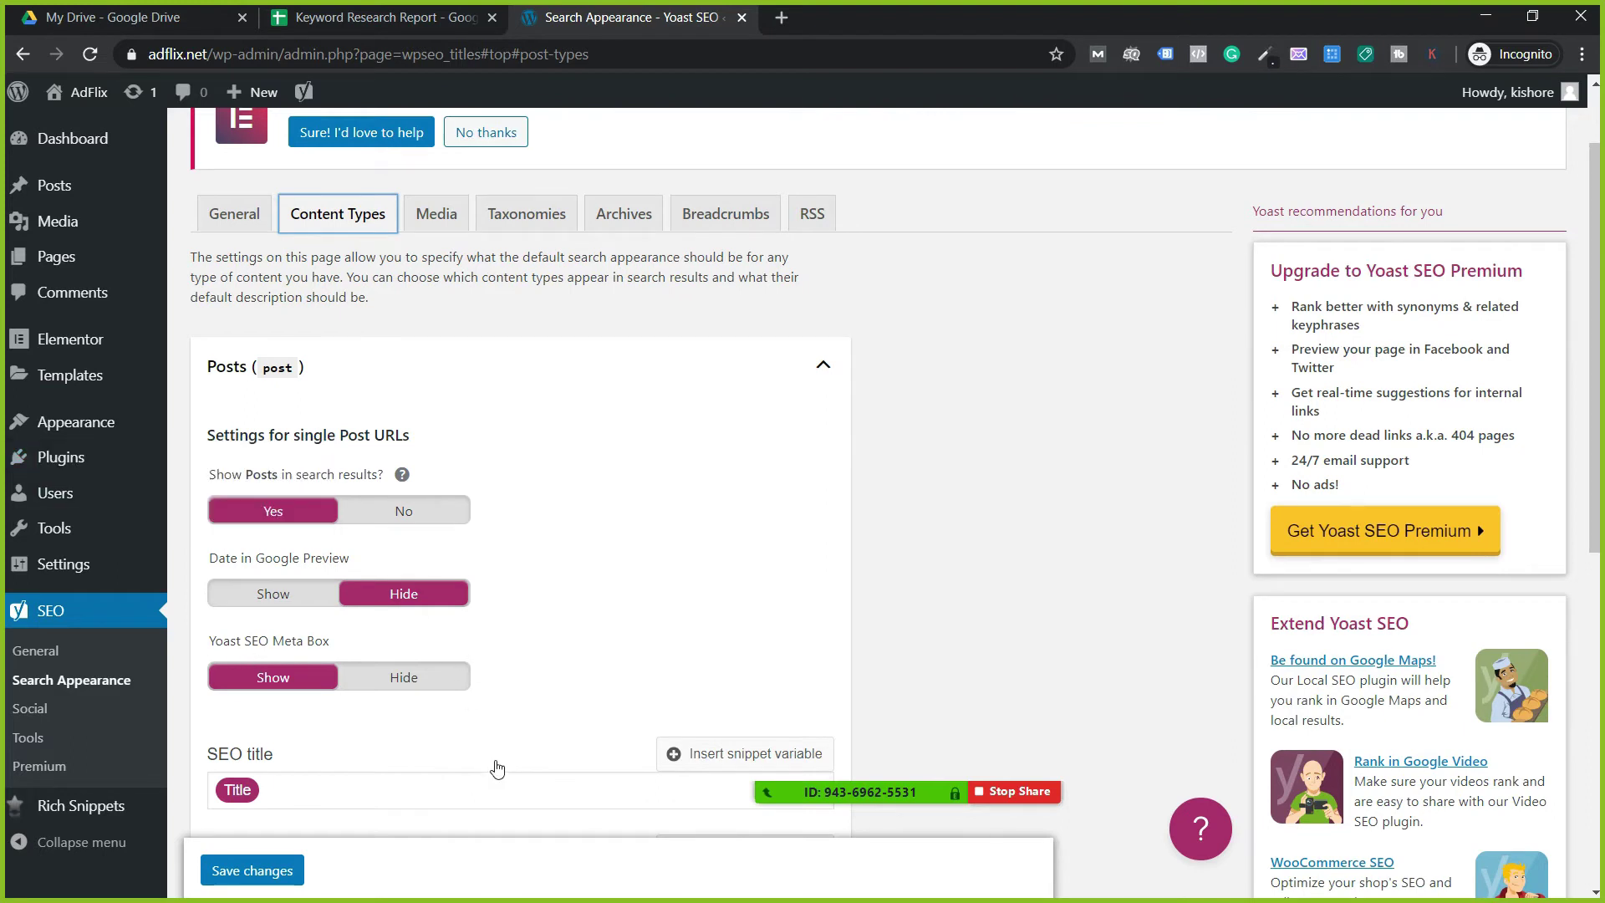
pyautogui.click(585, 798)
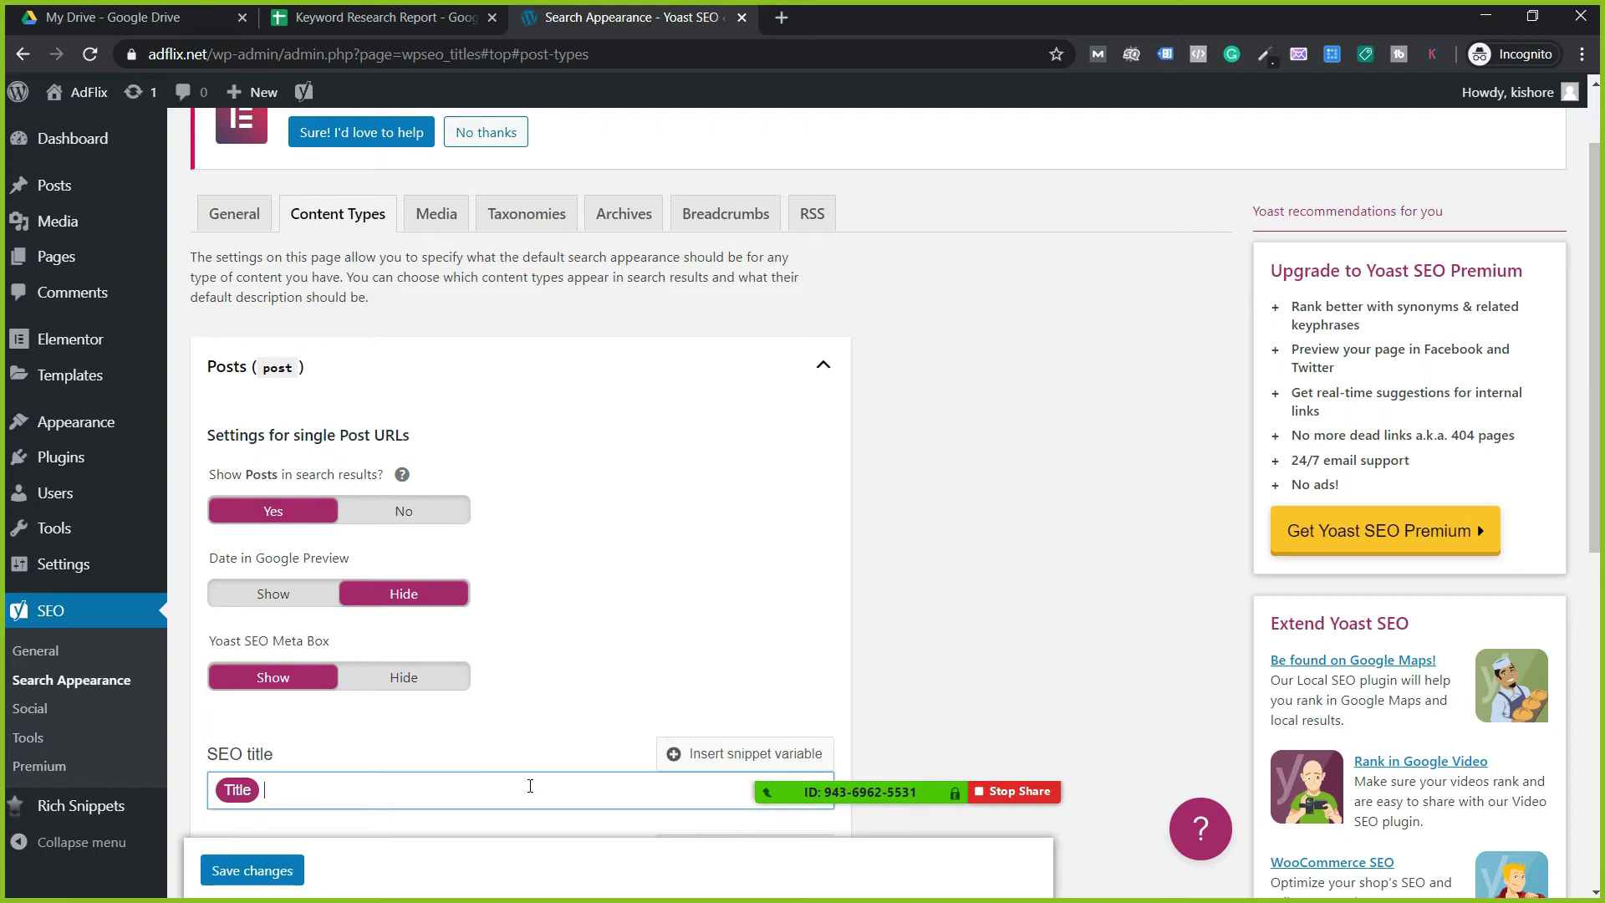
pyautogui.press('BackSpace')
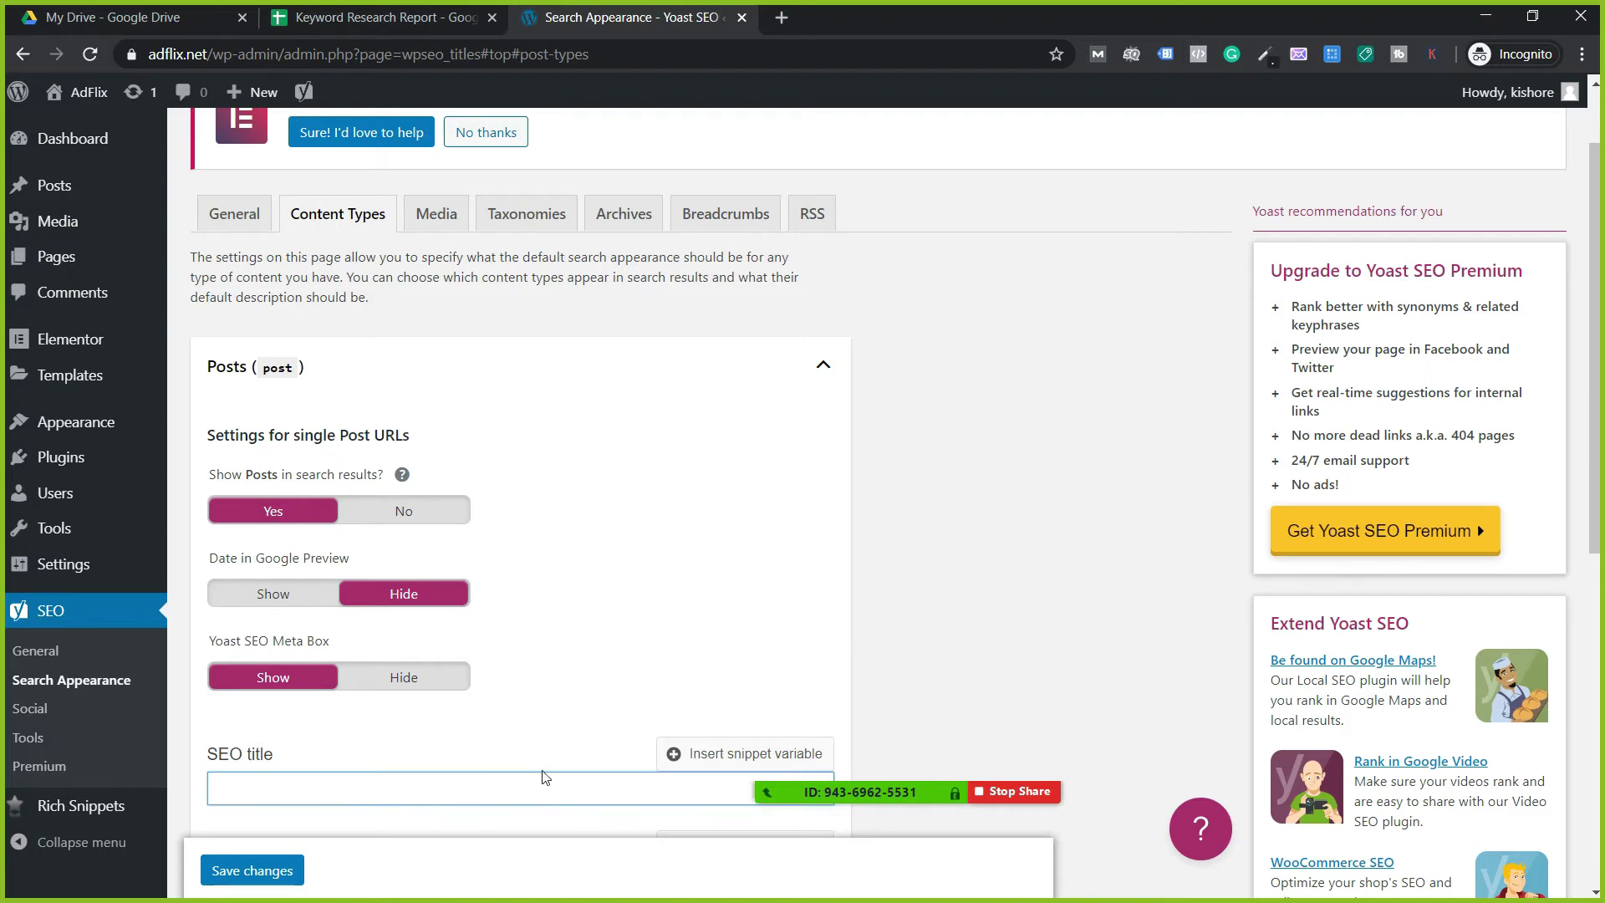
pyautogui.scroll(-1, 606, 744)
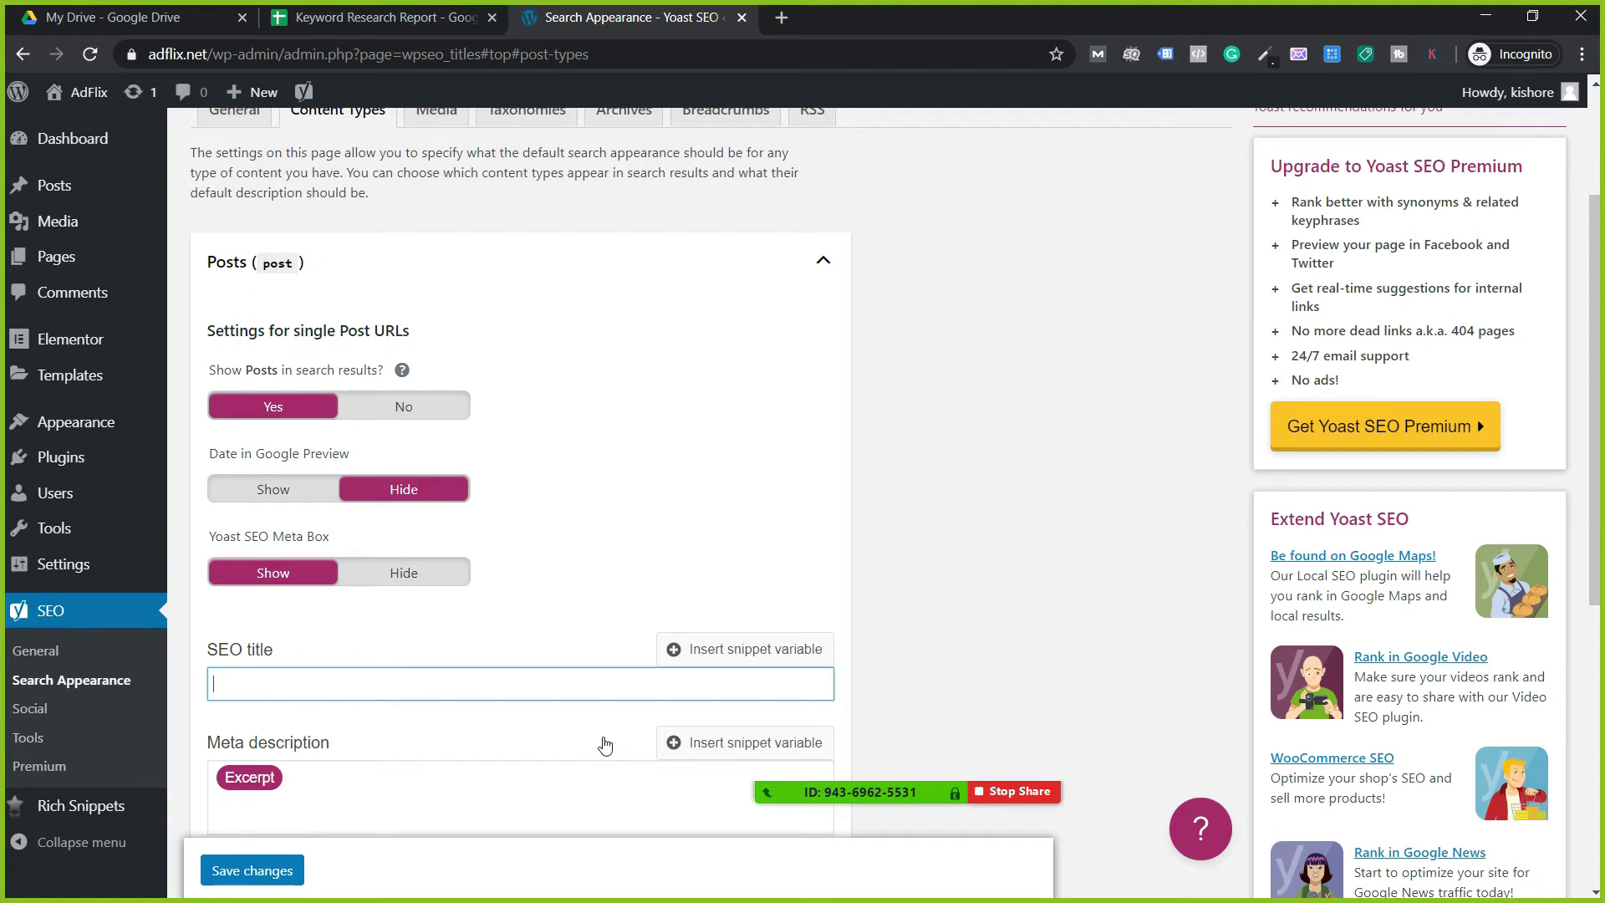
pyautogui.write('%')
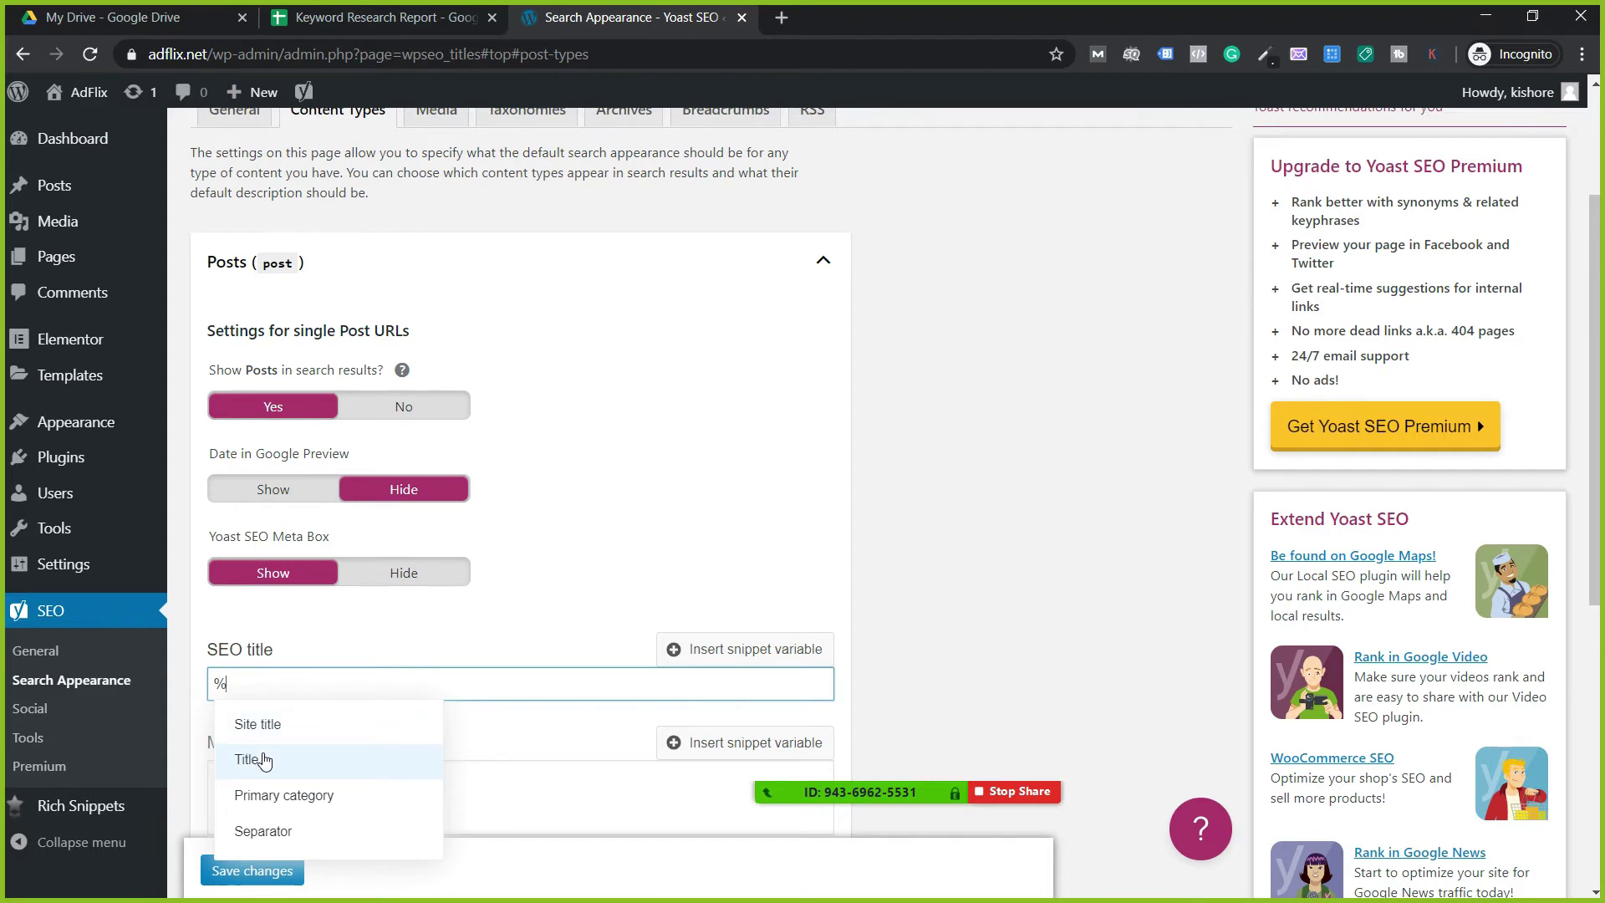
pyautogui.click(258, 775)
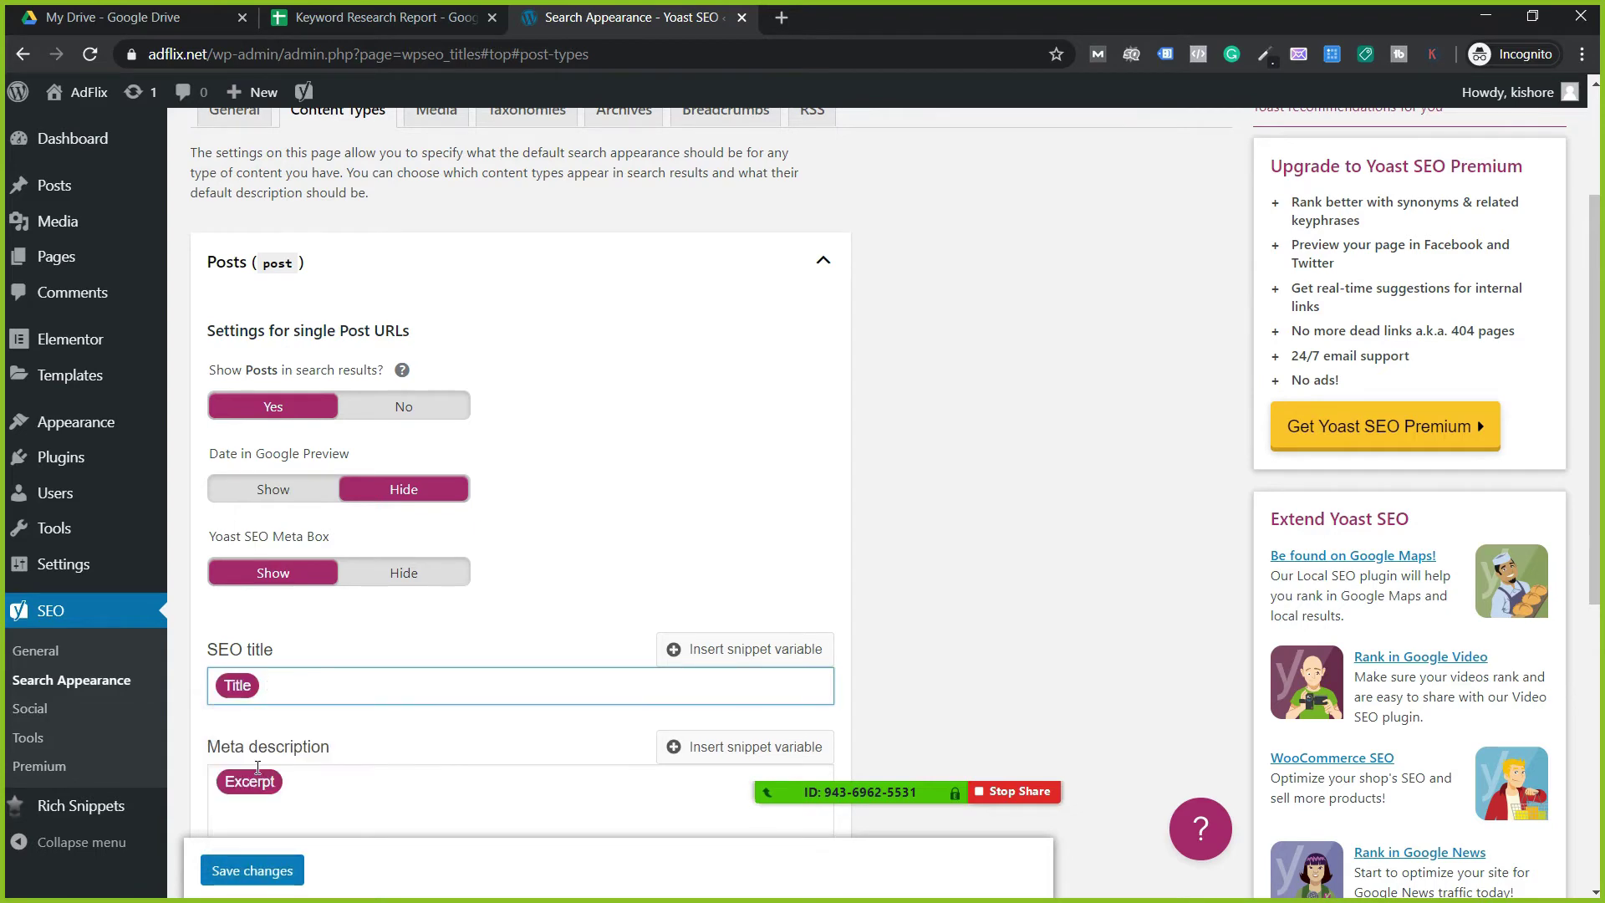
# Step: Clear the meta description template for posts and insert the Excerpt snippet variable again
pyautogui.click(369, 786)
pyautogui.scroll(-1, 374, 782)
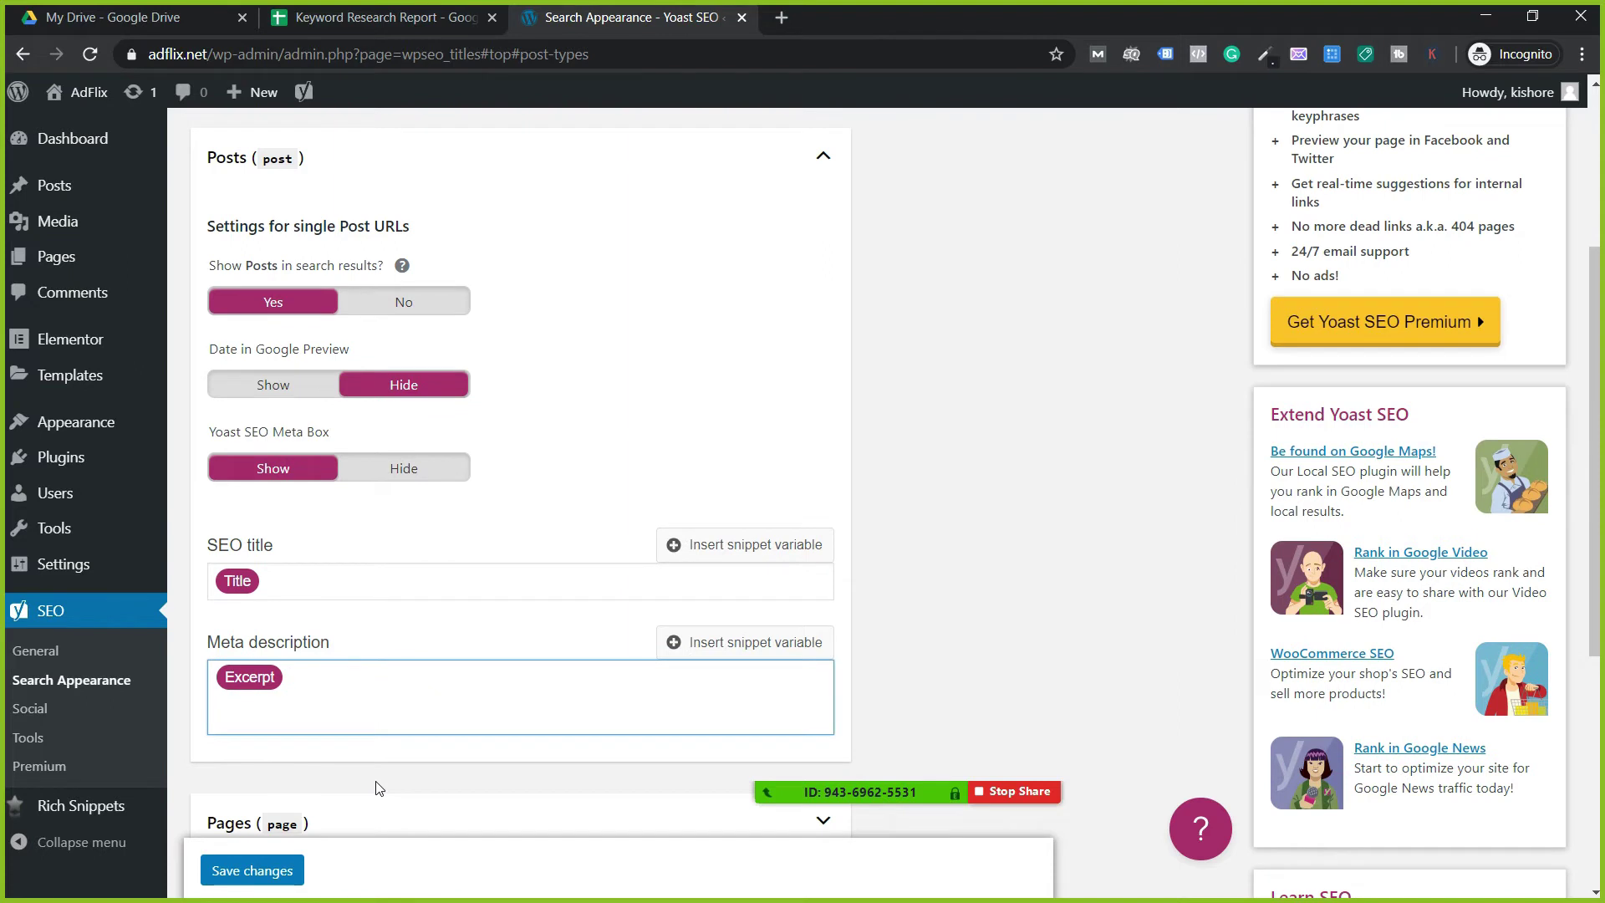
pyautogui.press('BackSpace')
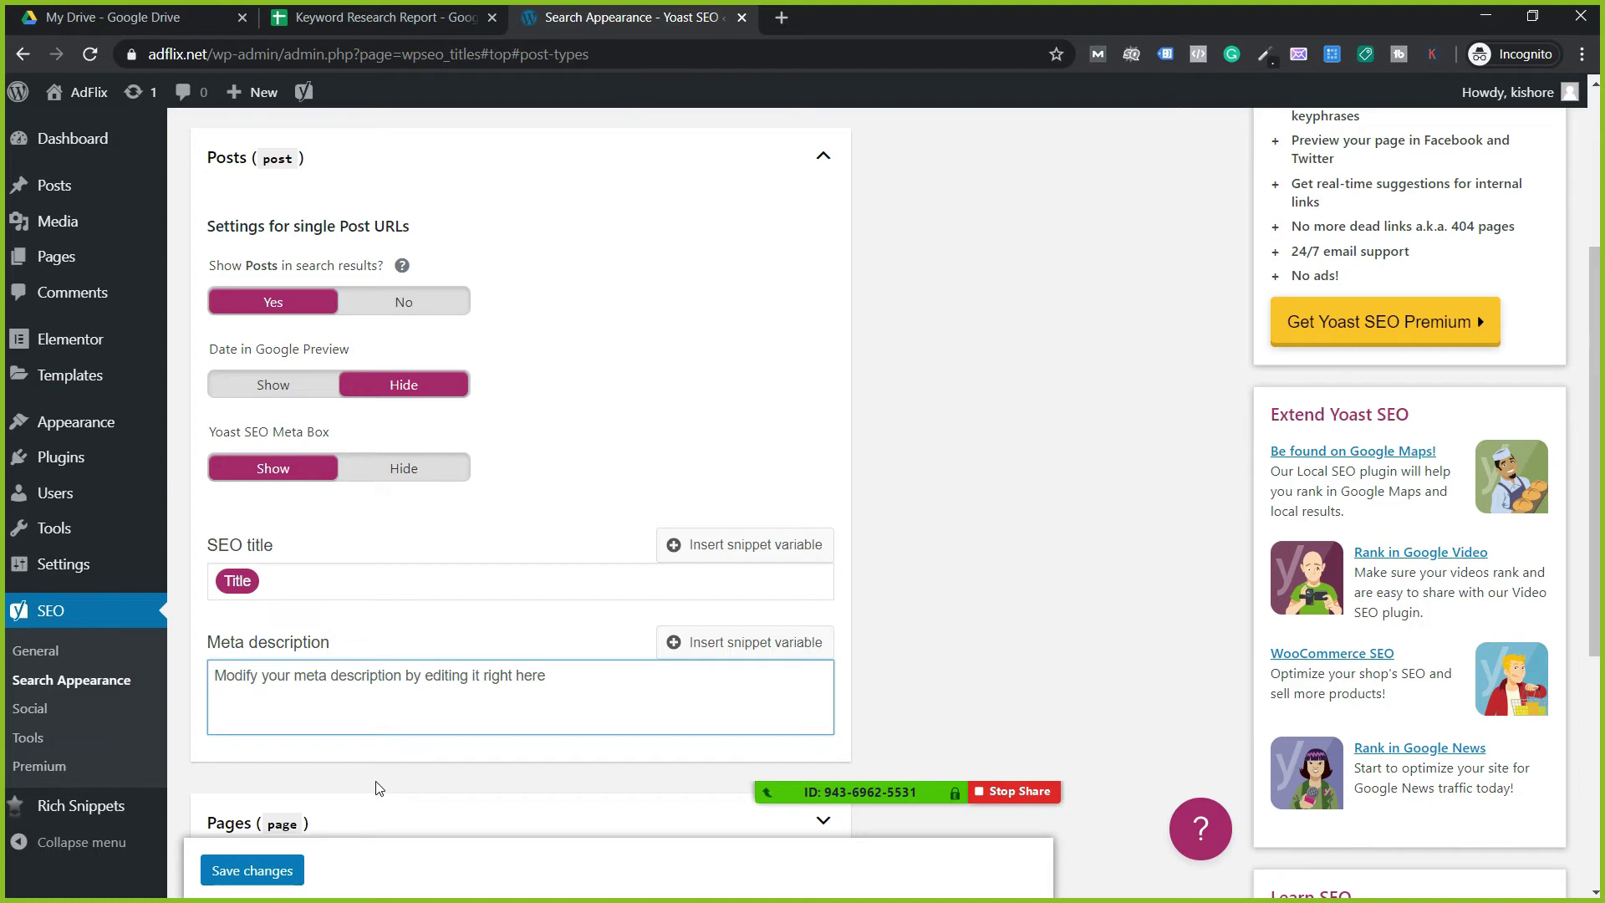
pyautogui.write('%')
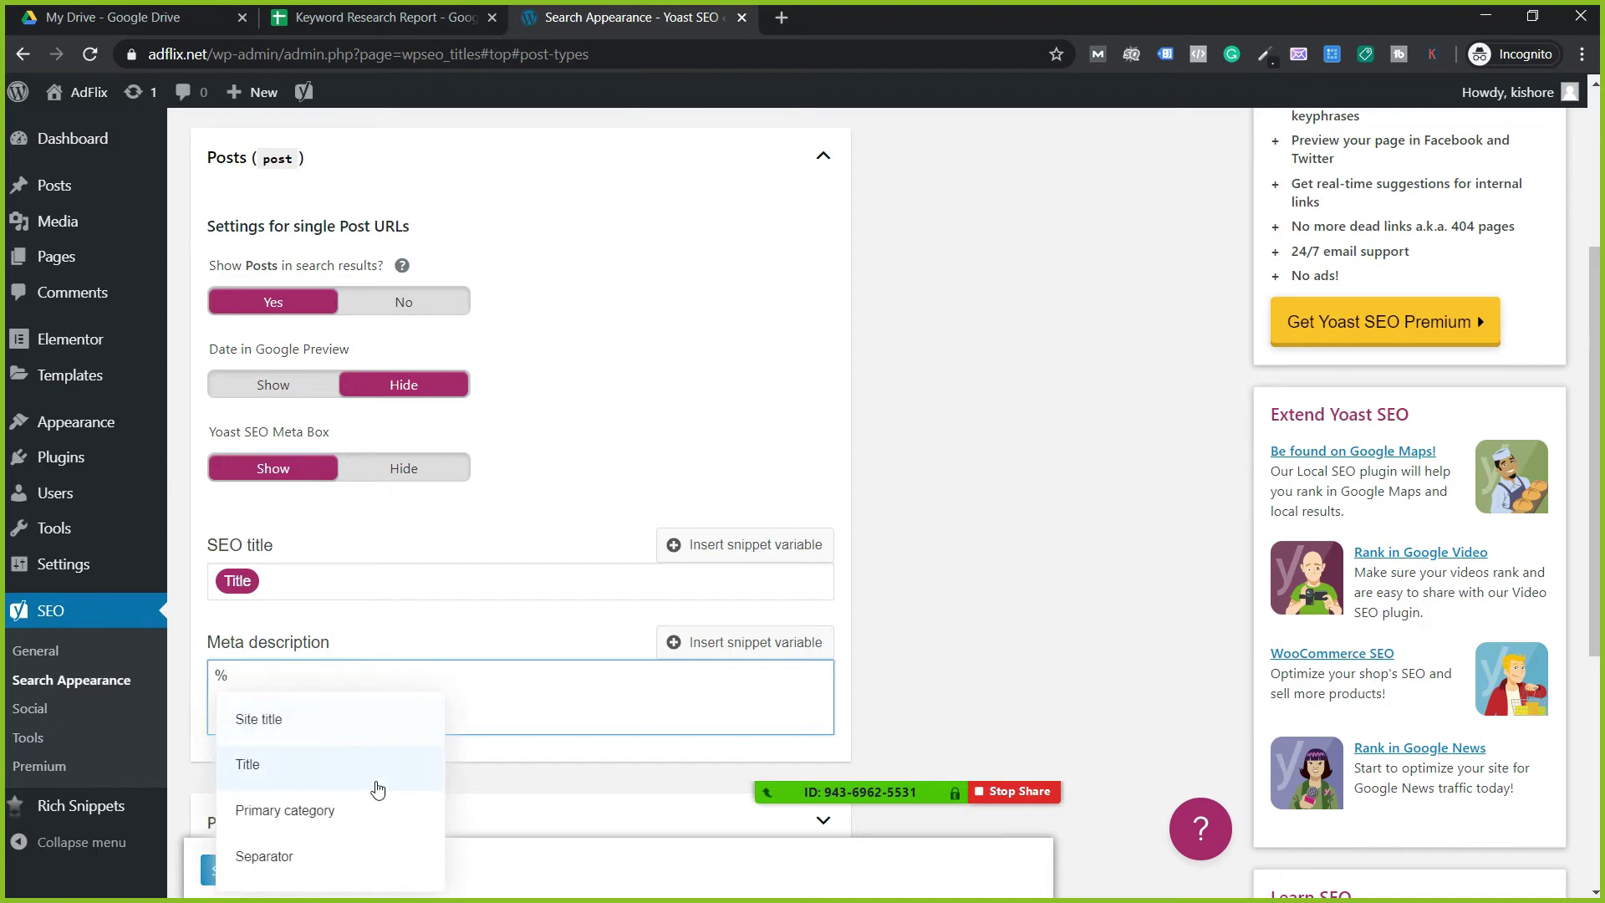
pyautogui.write('ex')
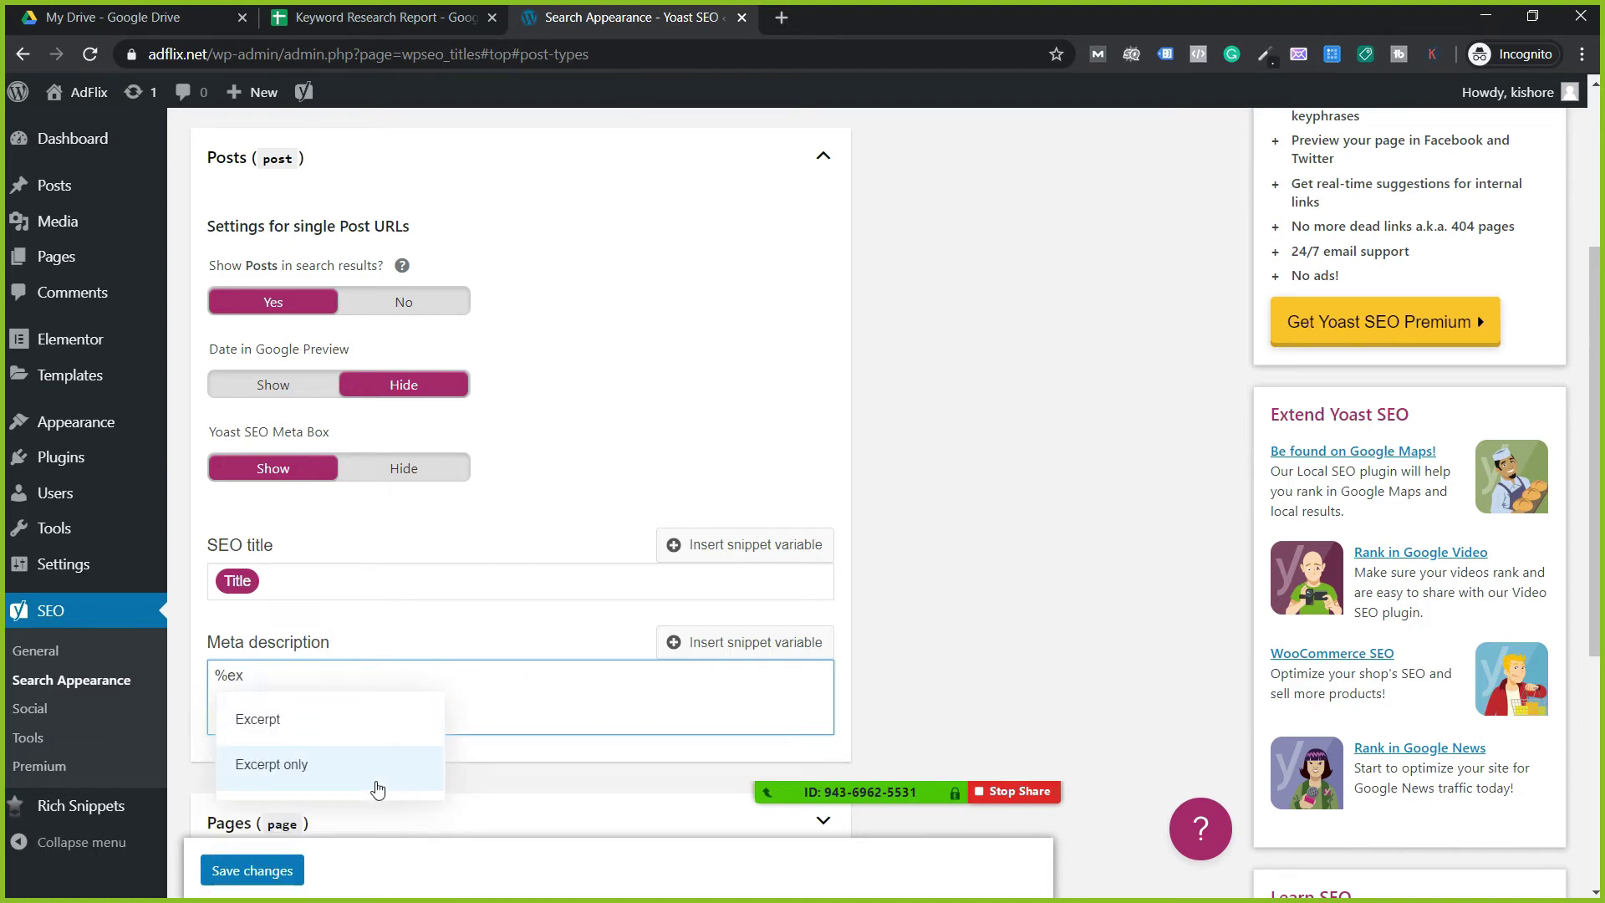
pyautogui.click(279, 717)
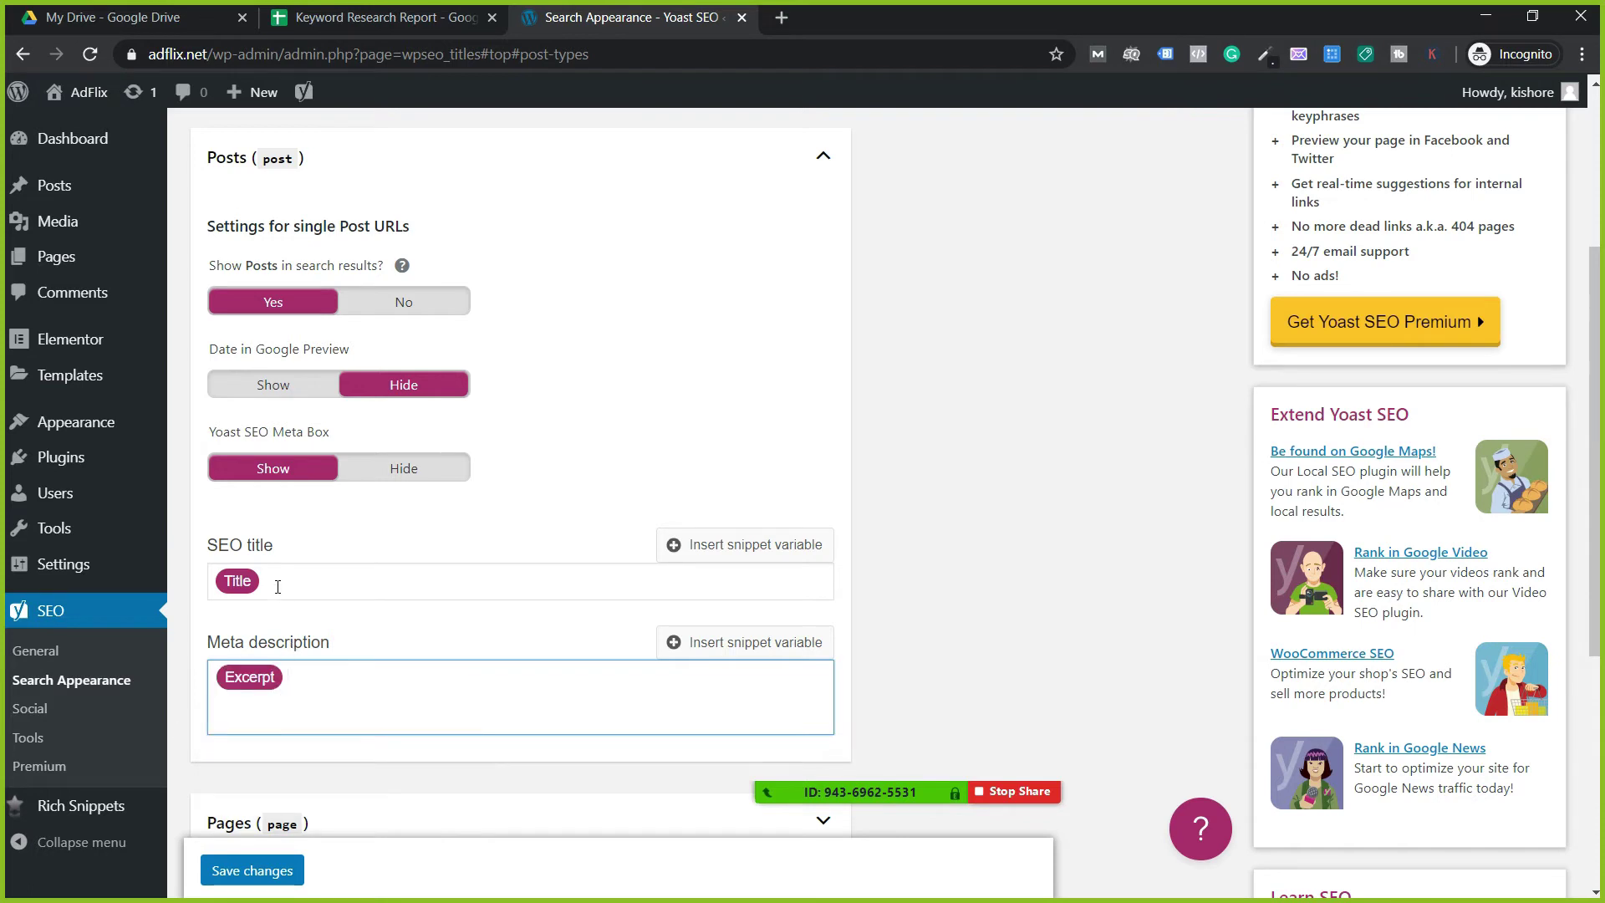
# Step: Expand the Pages content type settings and compare their title and meta description templates with those for posts
pyautogui.scroll(-3, 351, 669)
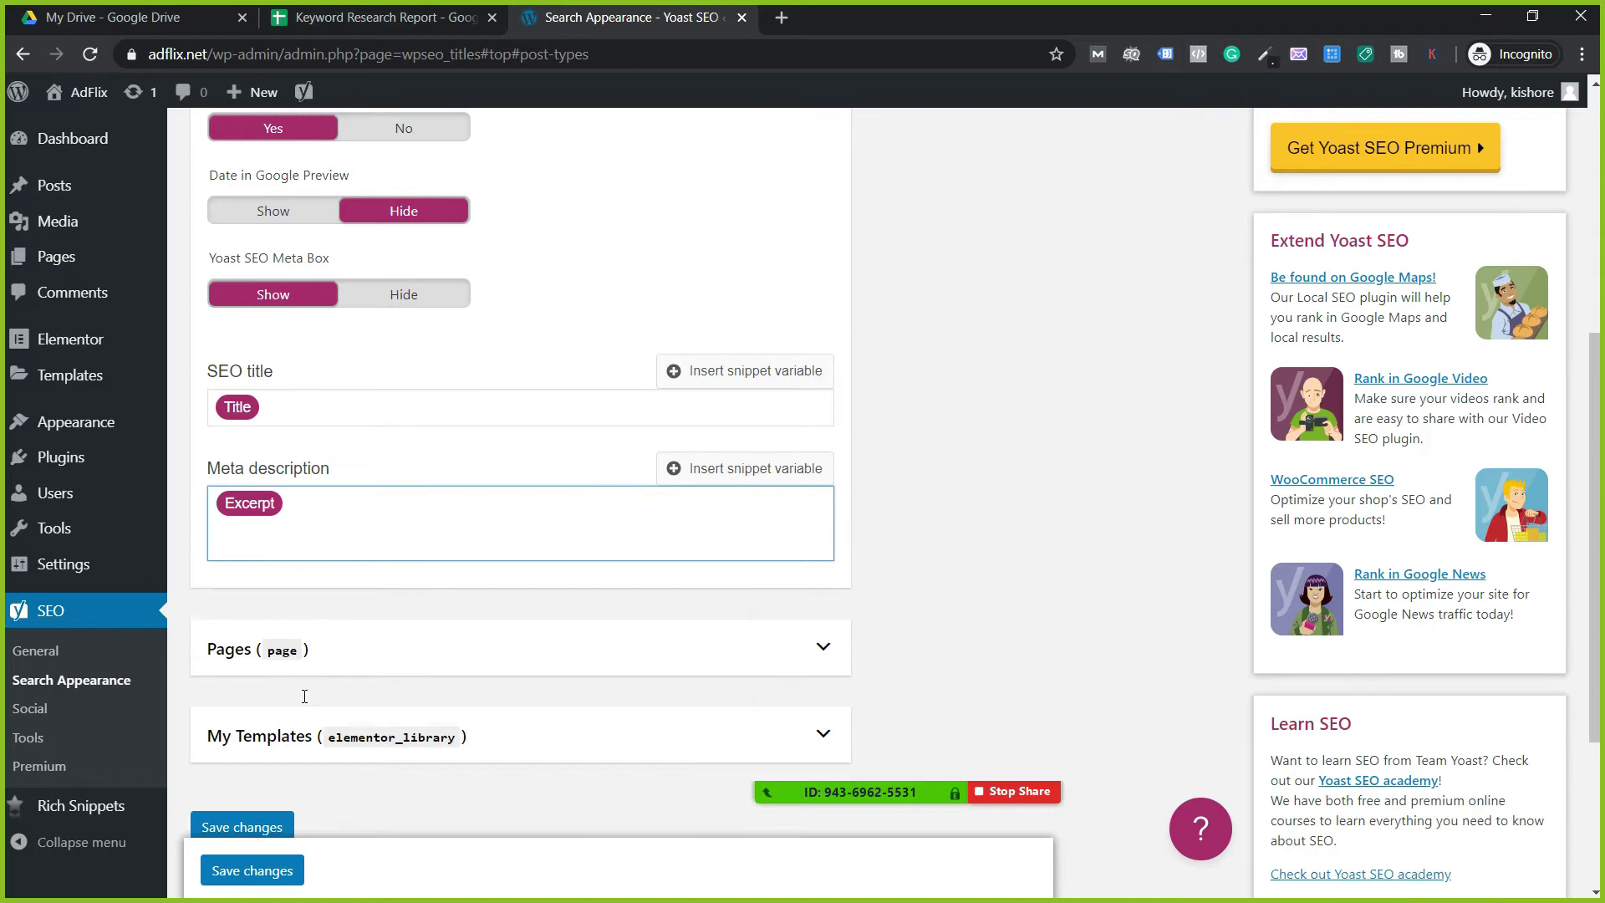
pyautogui.click(421, 618)
pyautogui.scroll(-4, 421, 619)
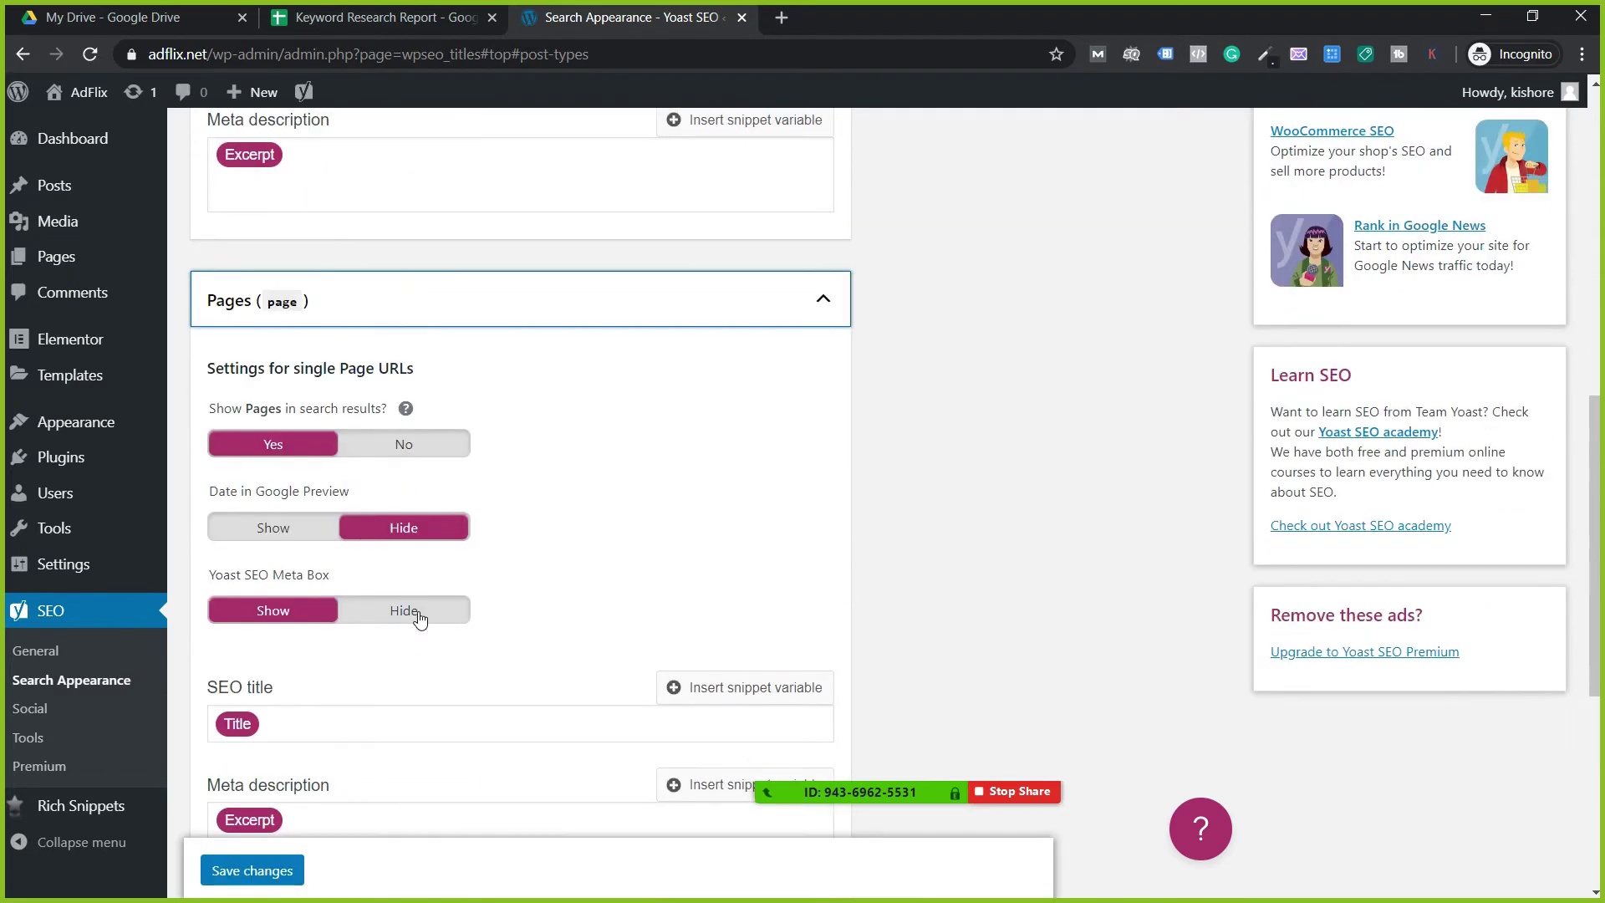
pyautogui.scroll(4, 420, 619)
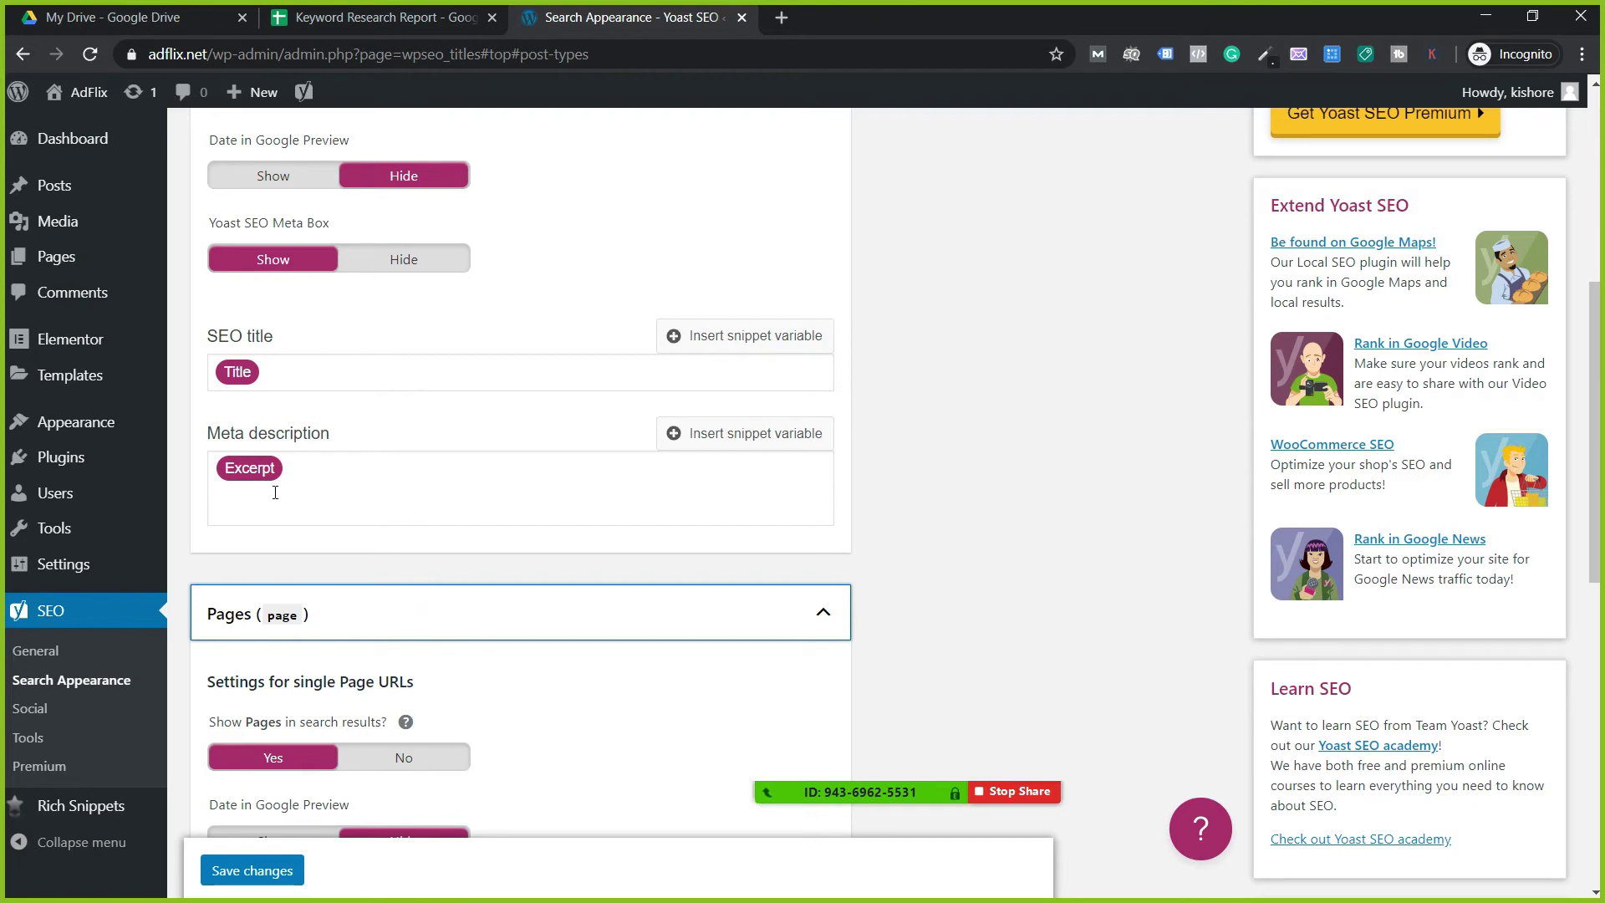
pyautogui.scroll(3, 343, 443)
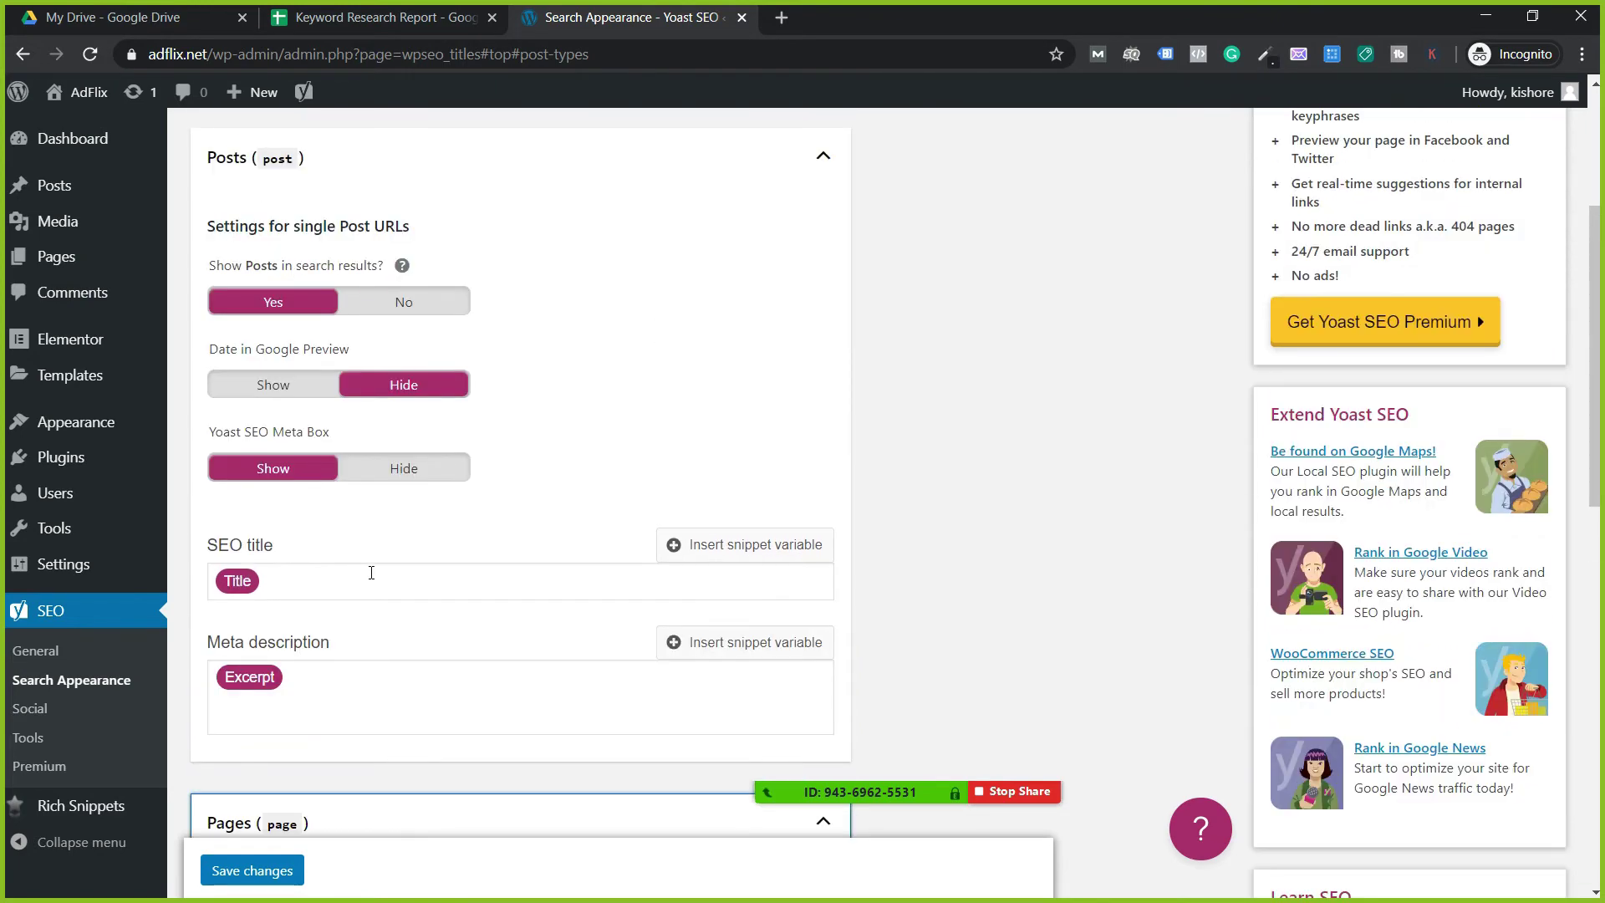
pyautogui.scroll(-1, 373, 572)
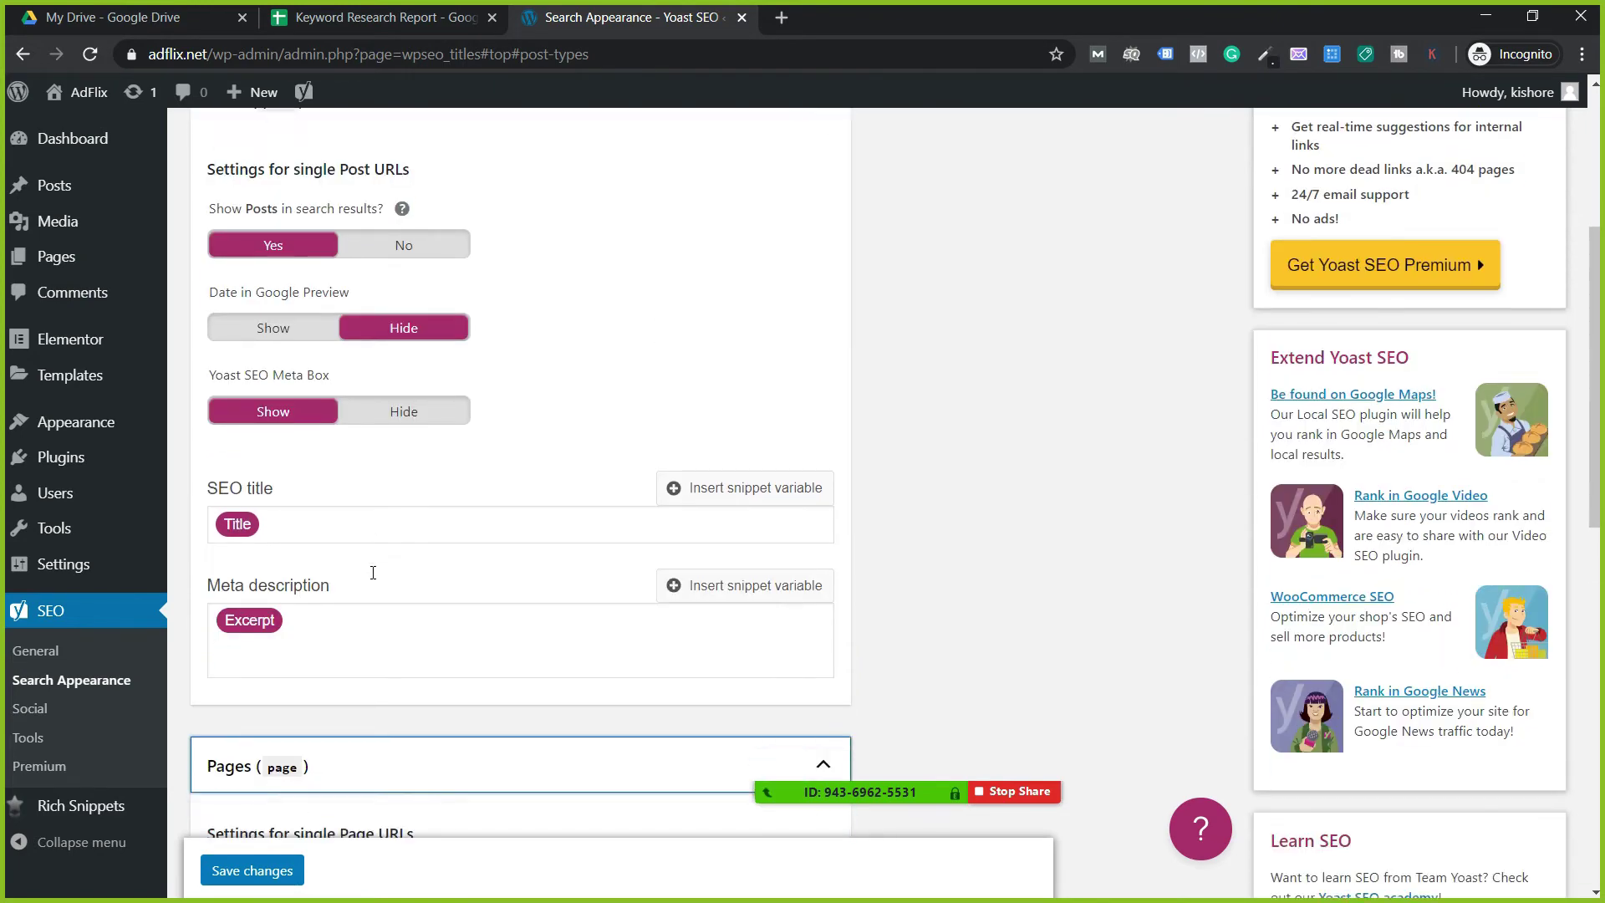
# Step: Replace the Excerpt variable in the posts' meta description with a newly inserted Excerpt snippet variable
pyautogui.click(318, 594)
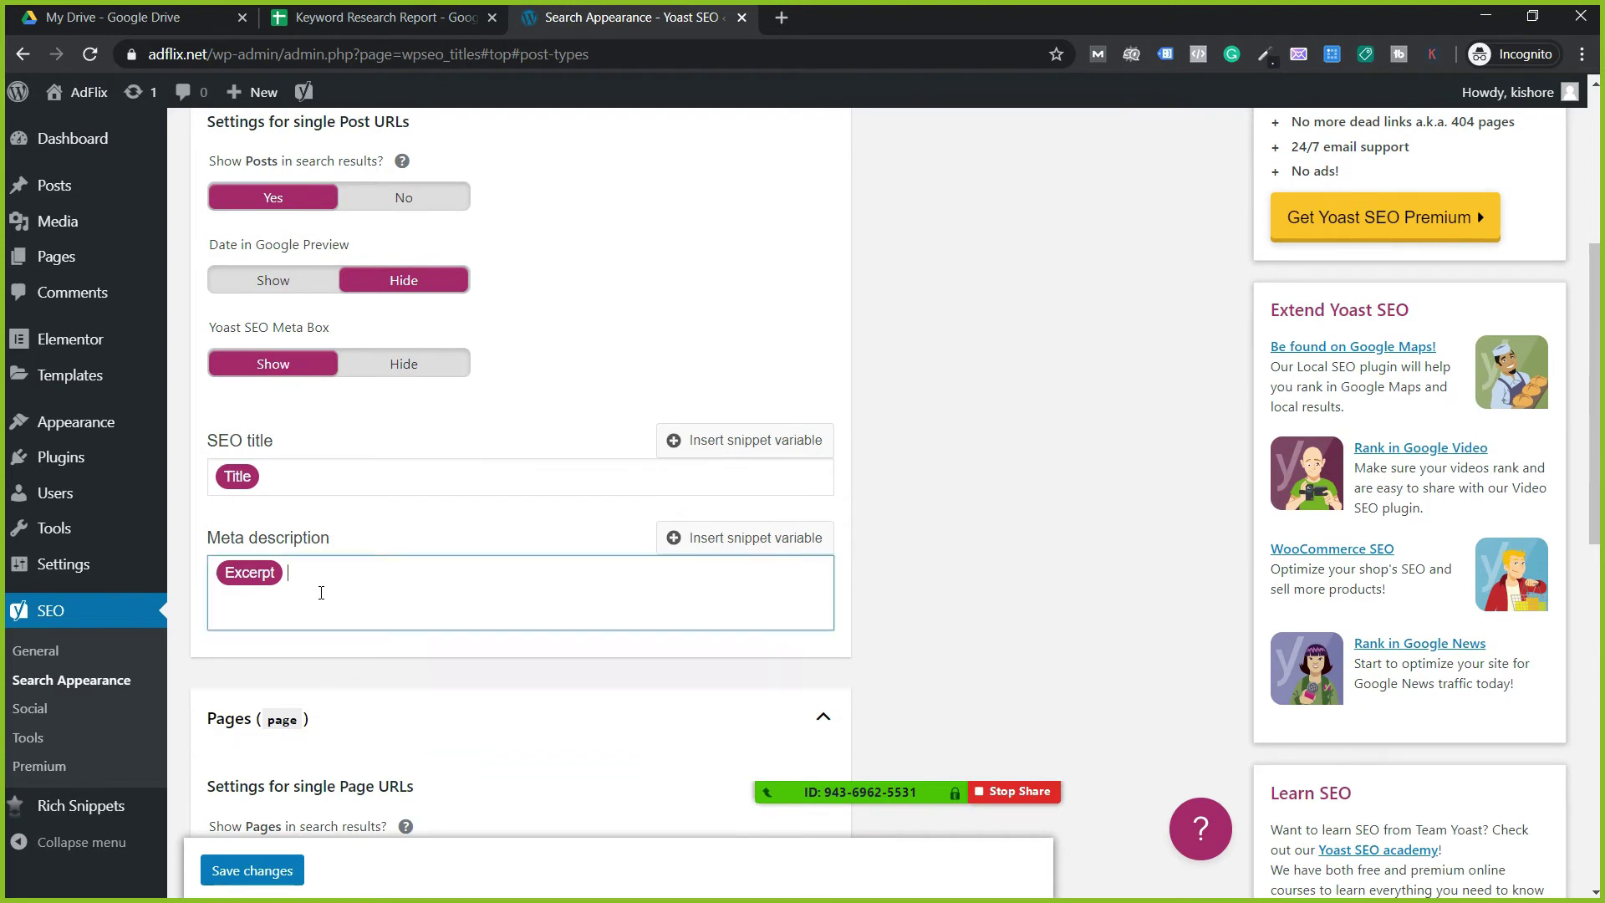
pyautogui.press('BackSpace')
pyautogui.write('%ex')
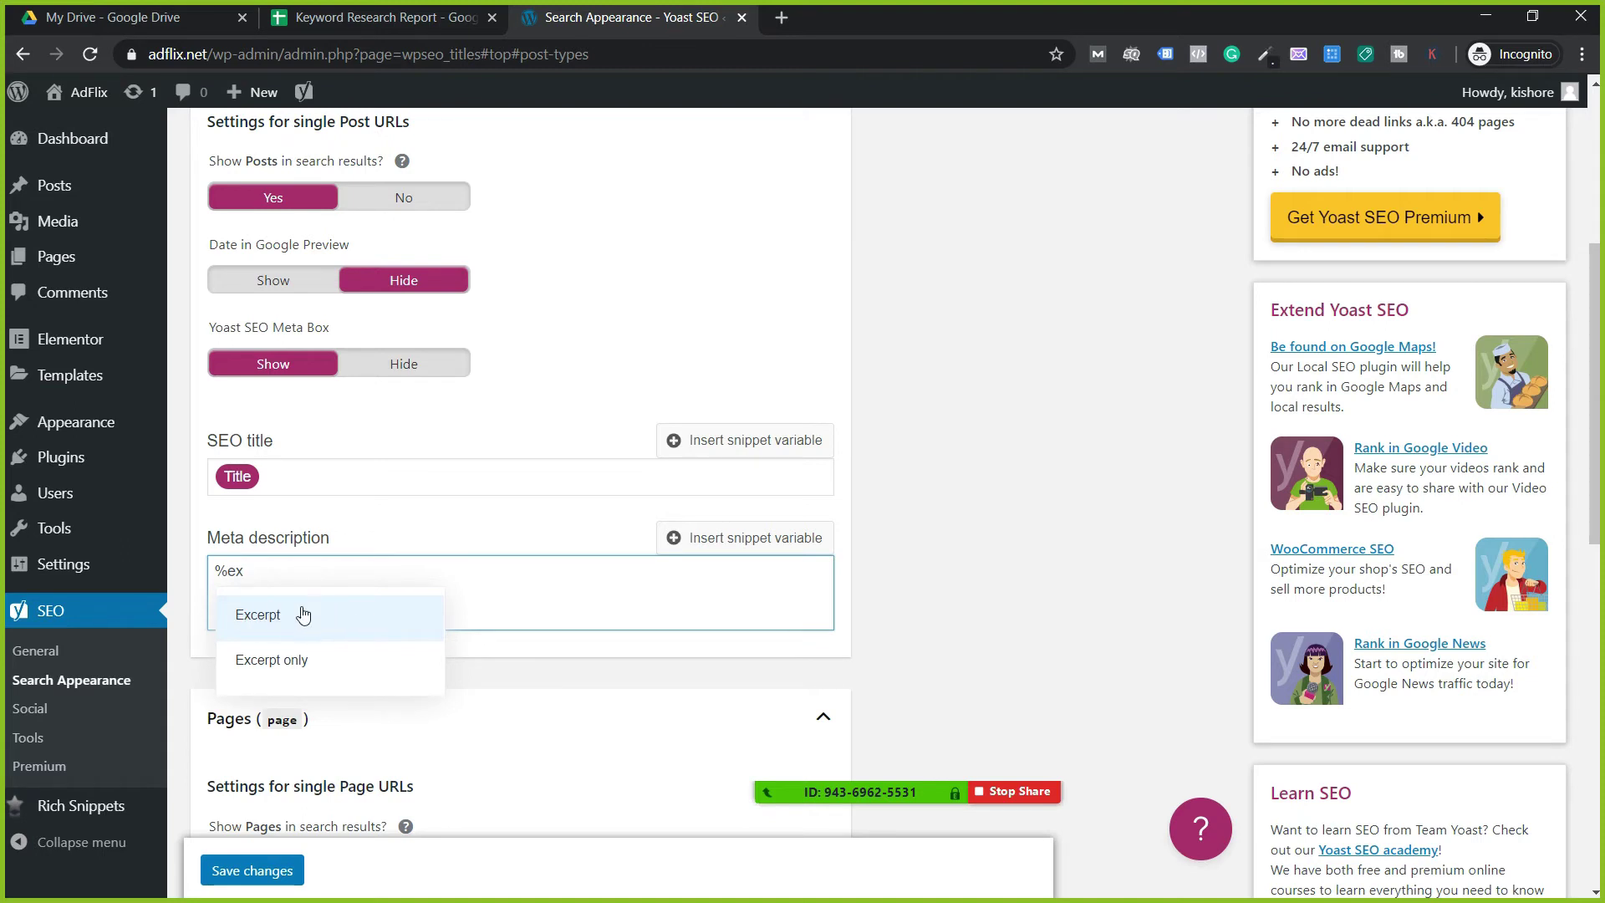
pyautogui.click(301, 615)
pyautogui.scroll(-4, 303, 607)
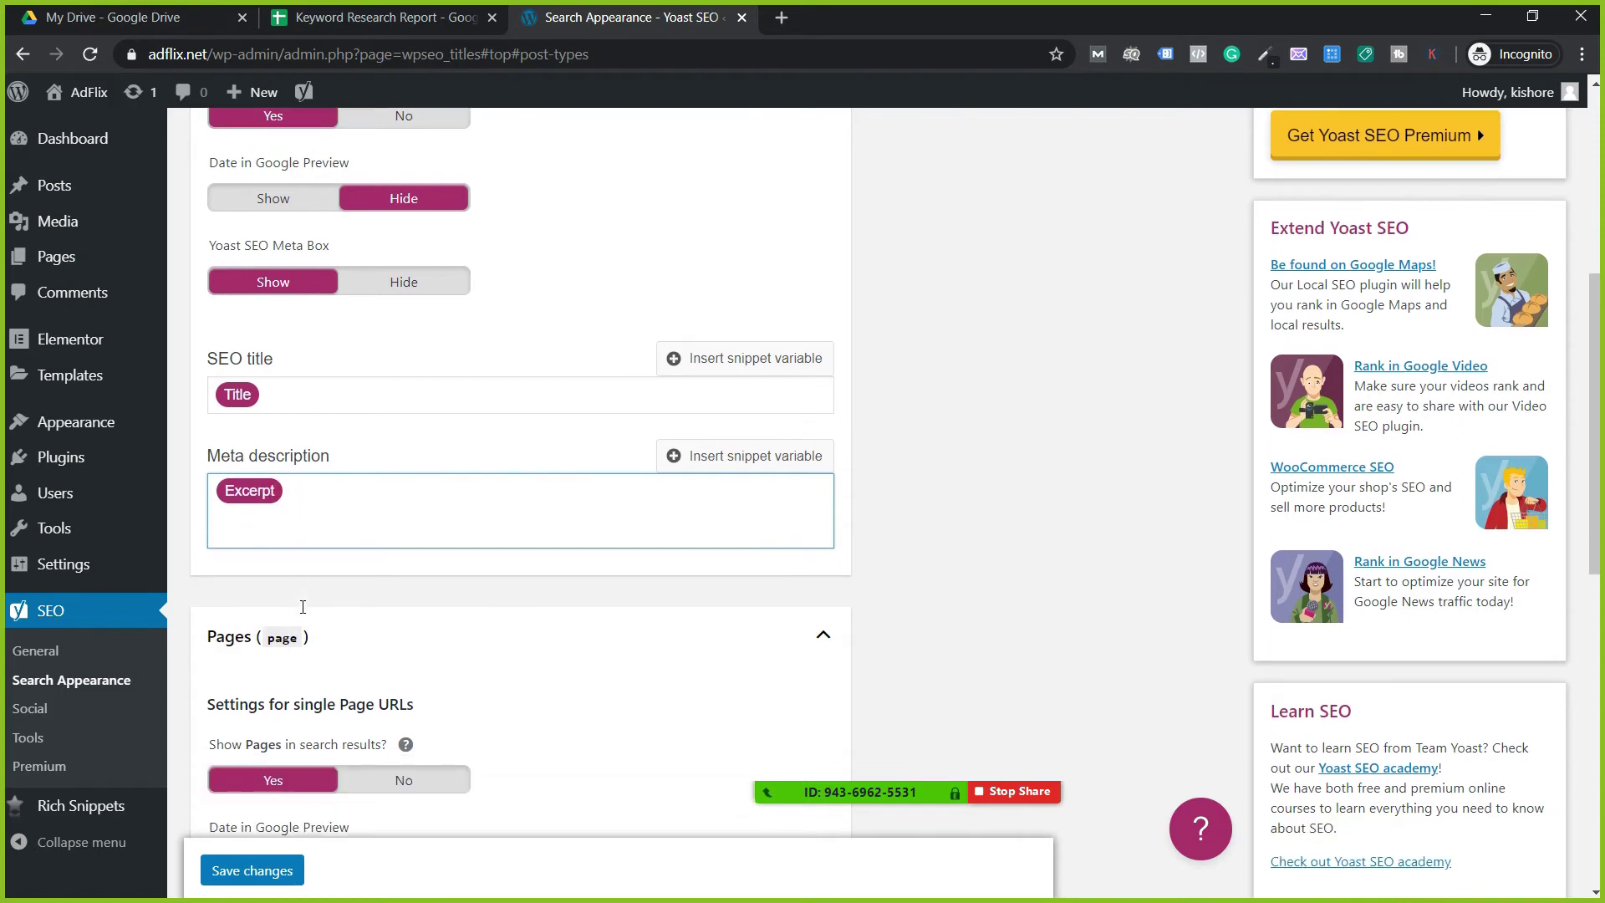
# Step: Replace the meta description template for pages with the Excerpt only snippet variable
pyautogui.click(459, 430)
pyautogui.click(460, 431)
pyautogui.scroll(-4, 460, 432)
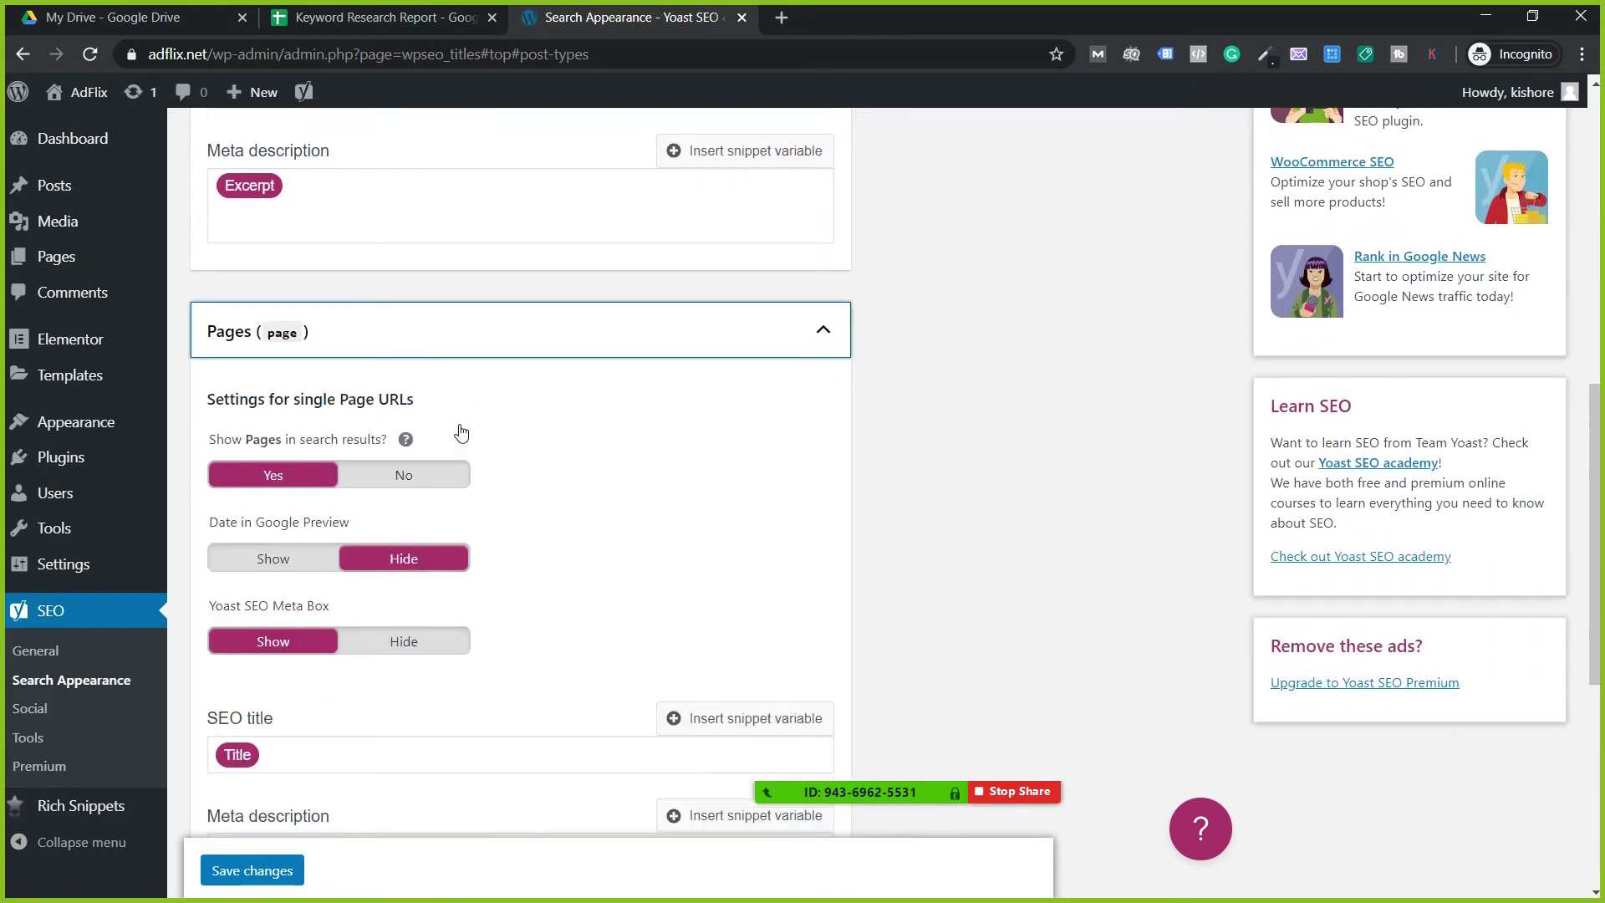
pyautogui.click(292, 527)
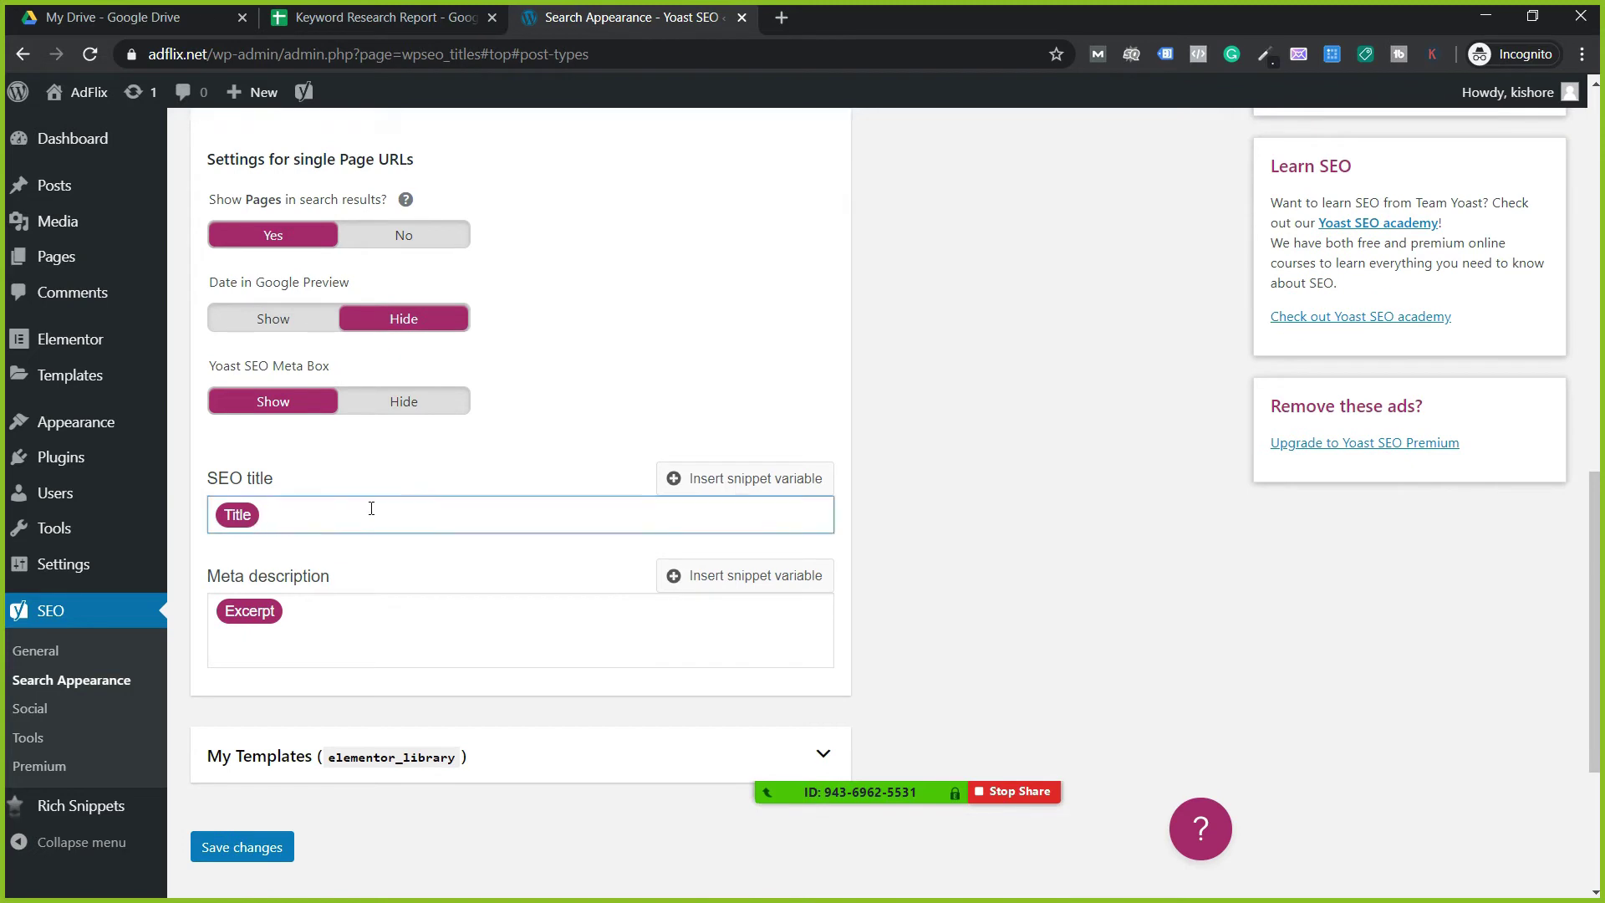
pyautogui.scroll(-1, 360, 586)
pyautogui.click(323, 528)
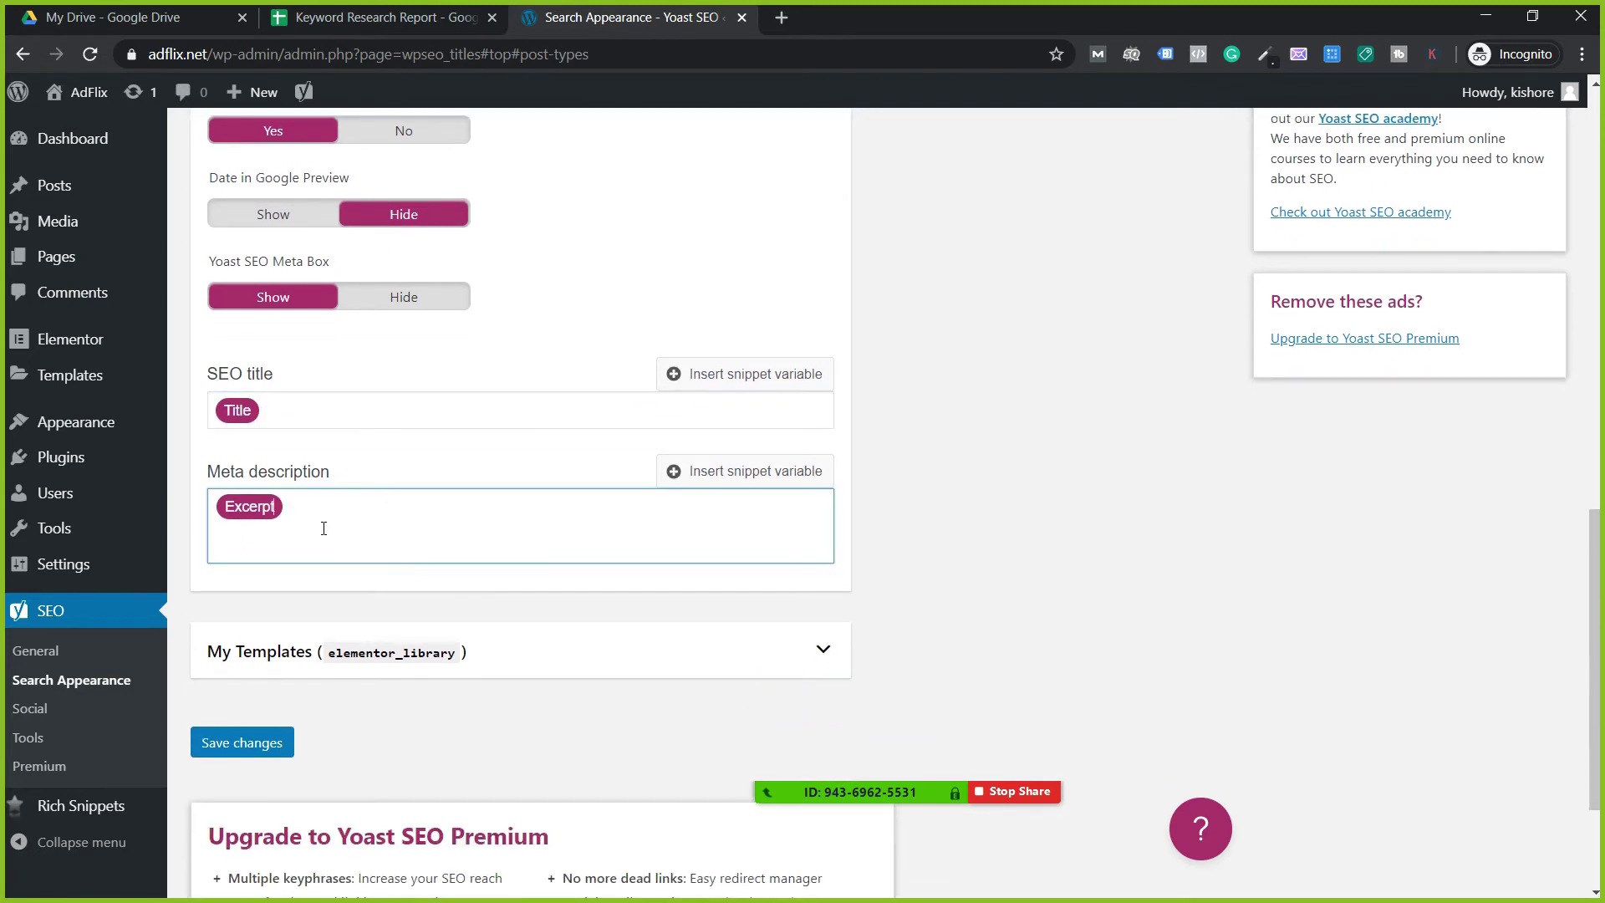
pyautogui.press('BackSpace')
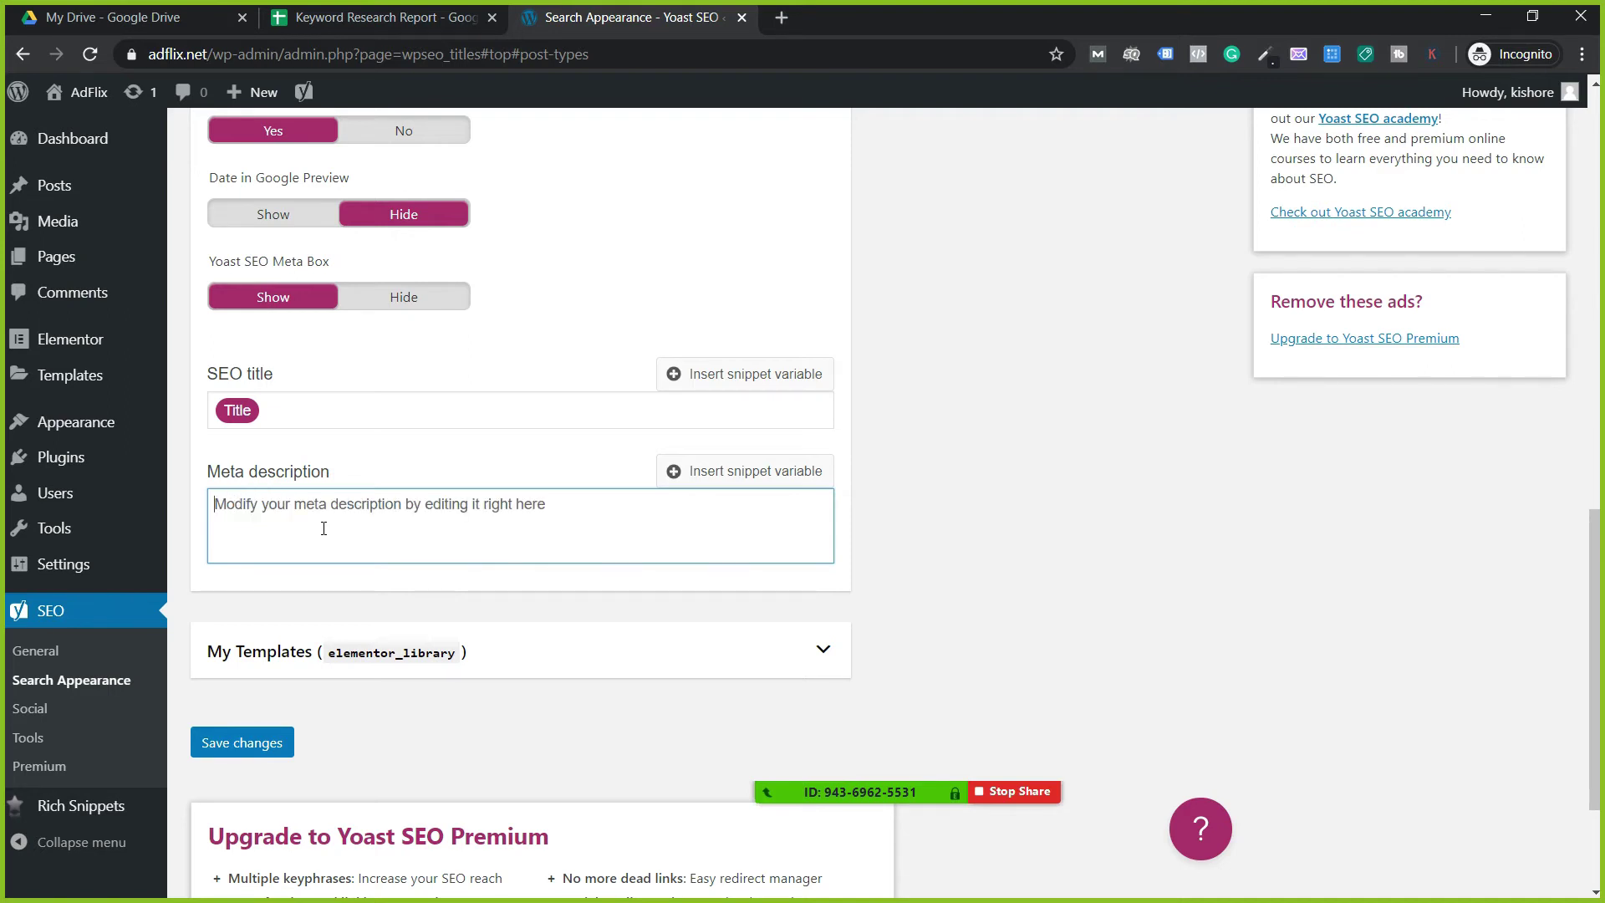
pyautogui.write('%ex')
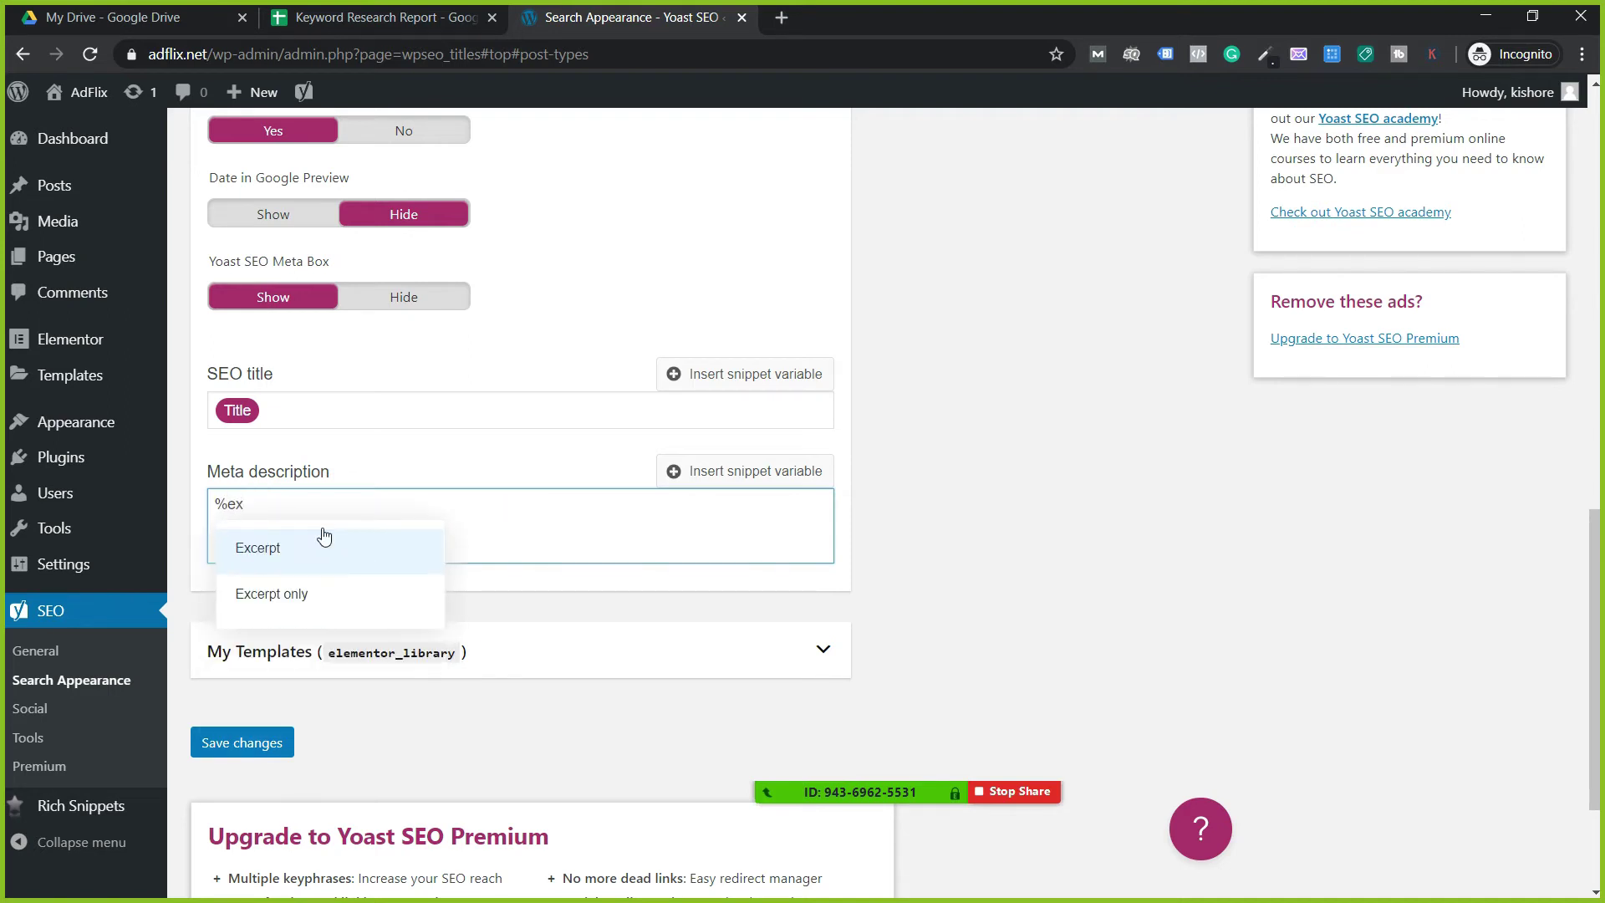
pyautogui.click(315, 591)
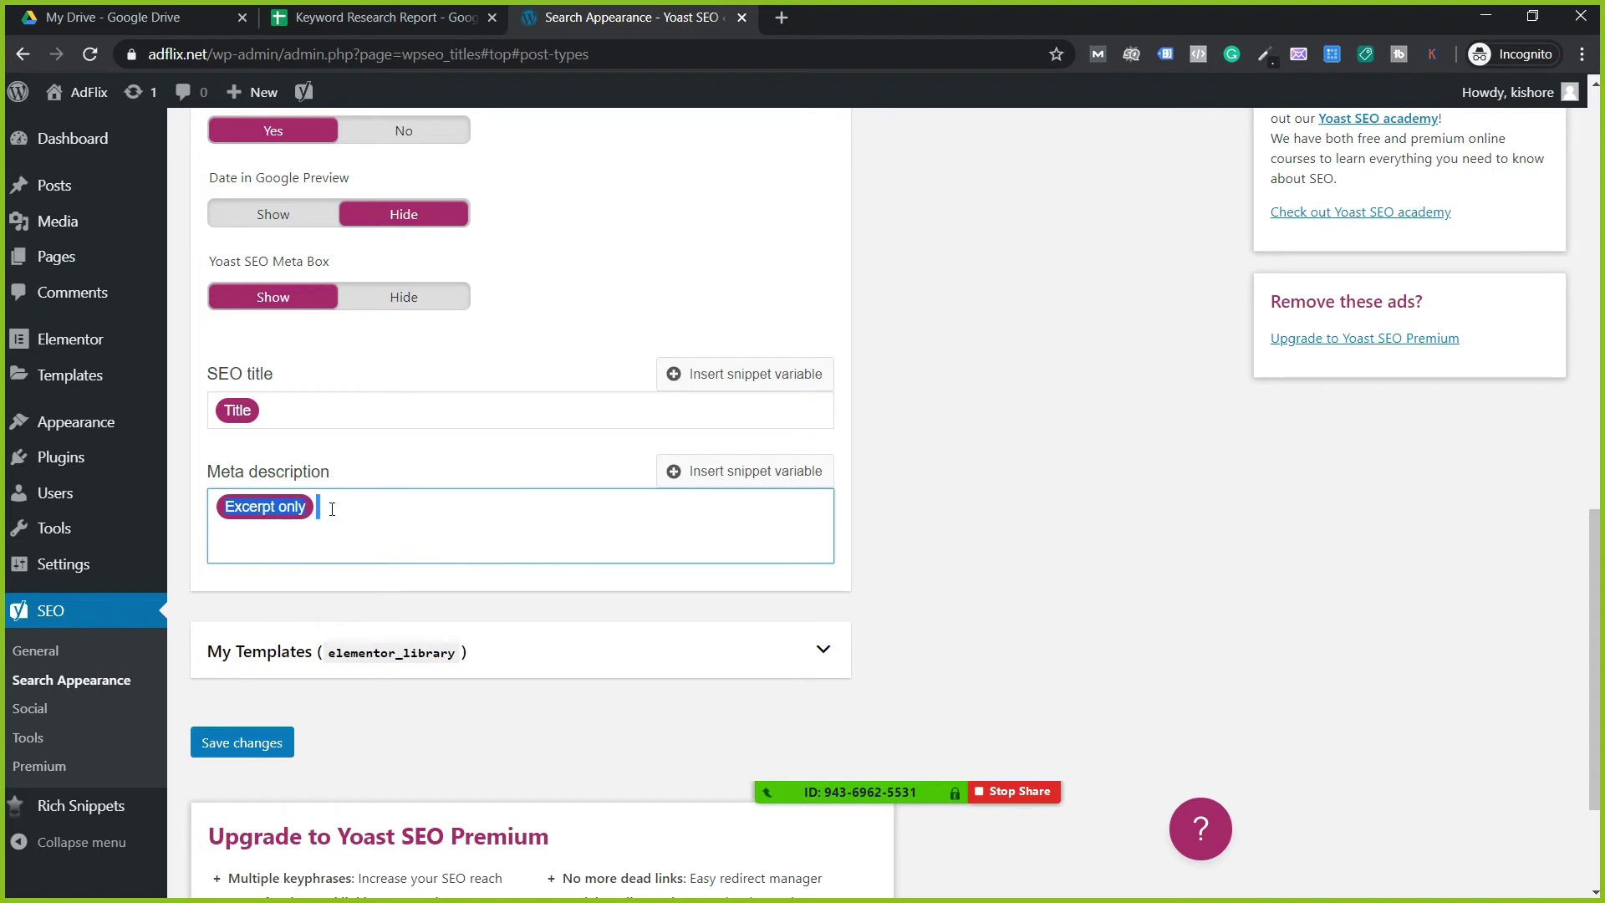
# Step: Clear the pages' meta description and insert the Excerpt snippet variable
pyautogui.press('BackSpace')
pyautogui.write('%')
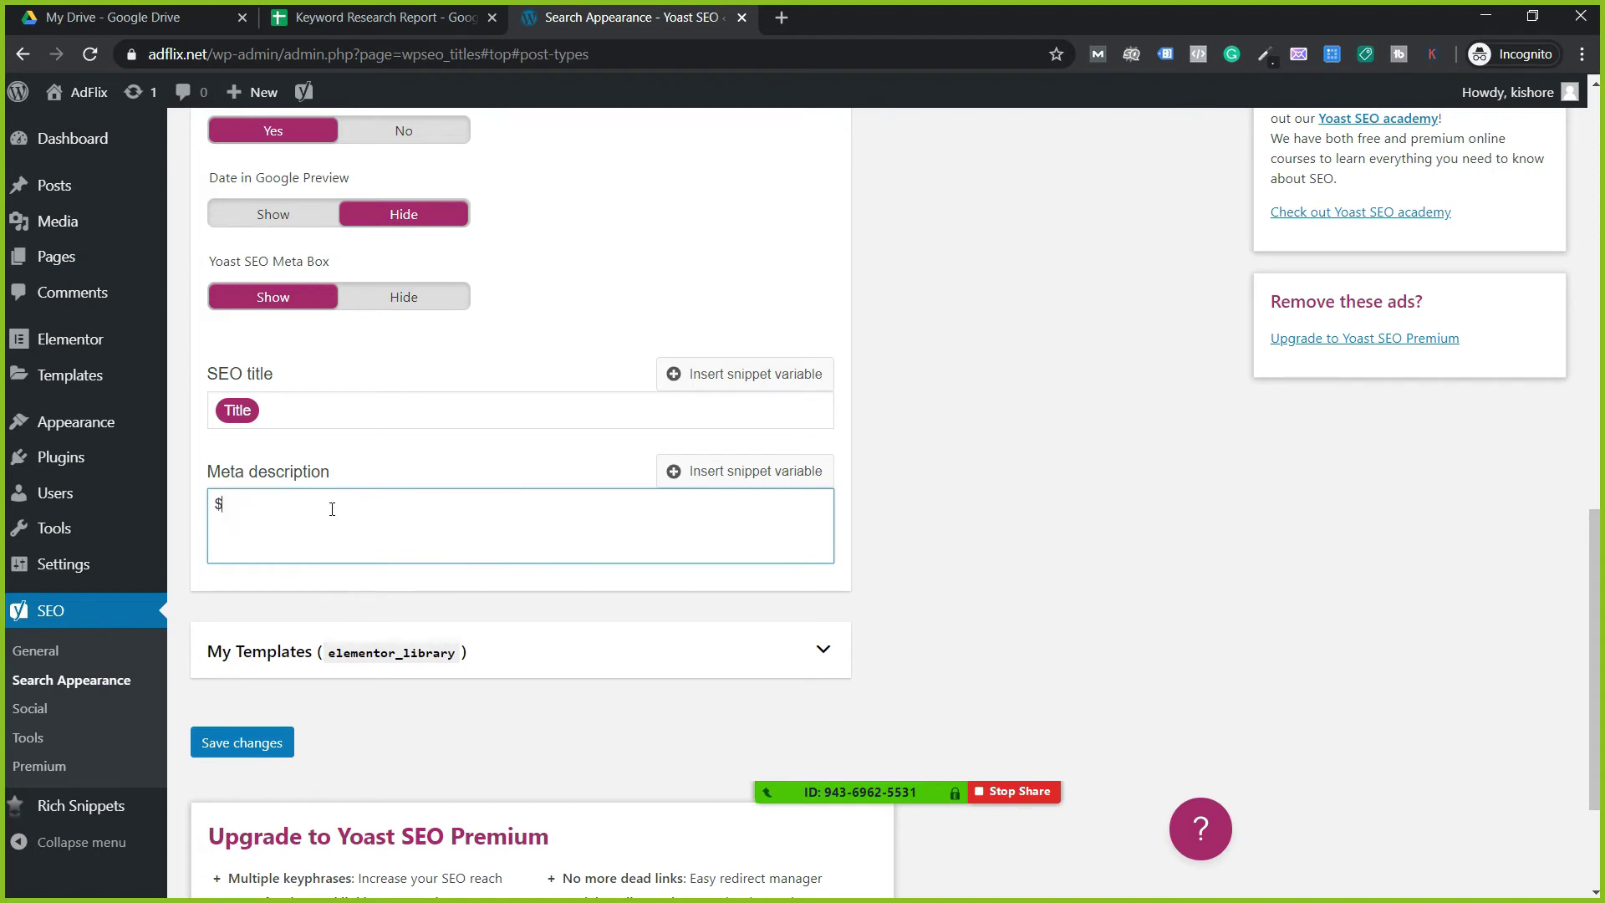
pyautogui.write('ex')
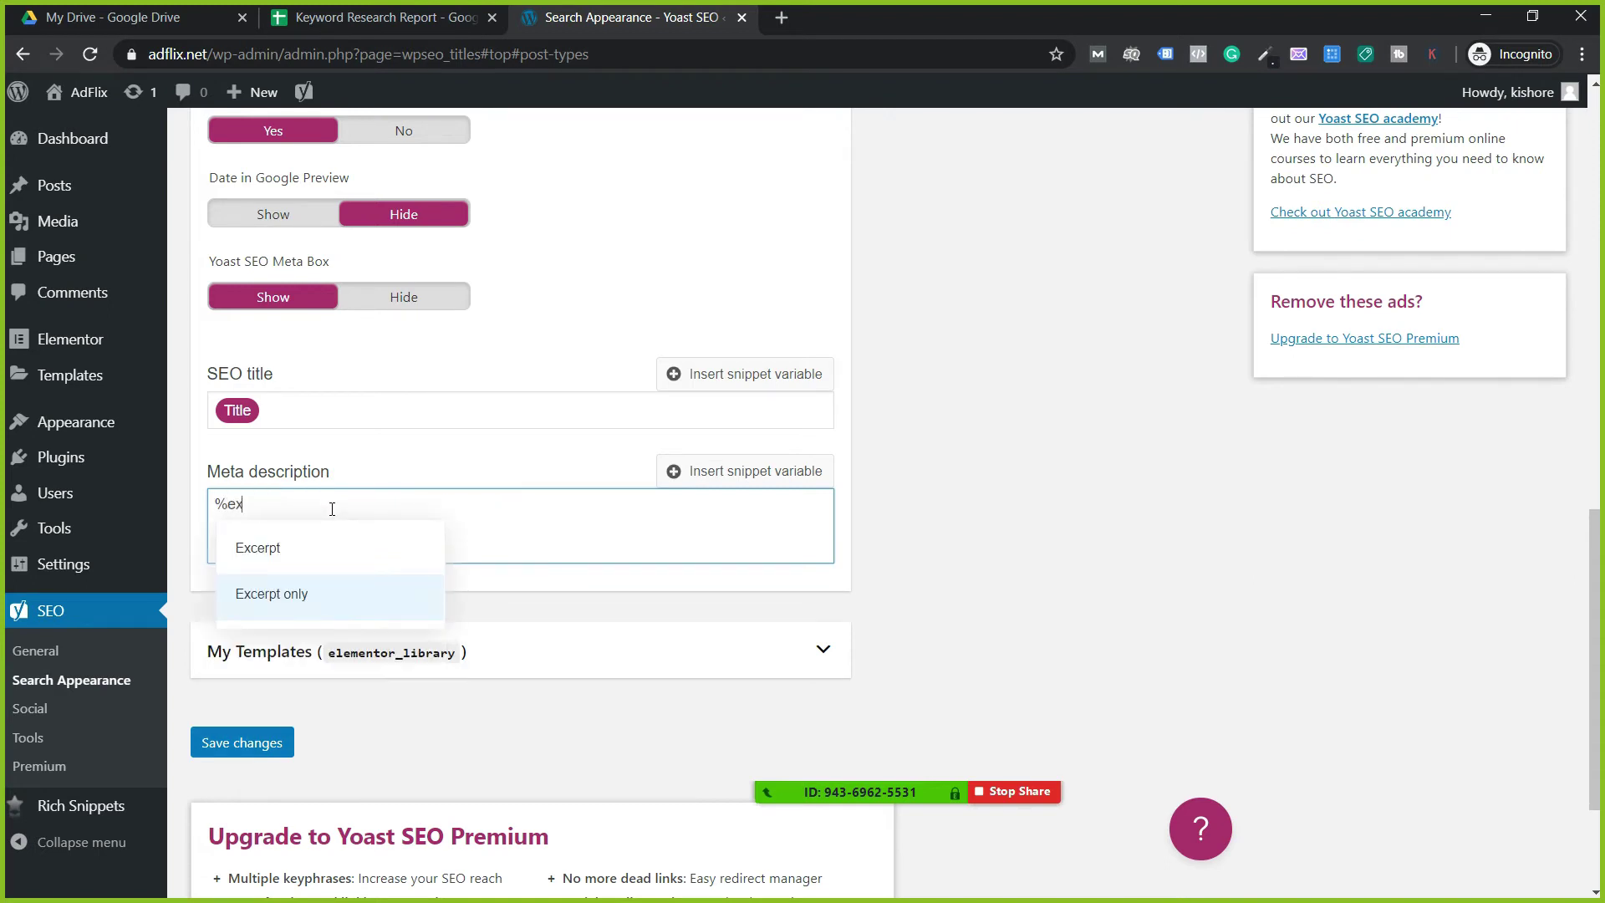
pyautogui.click(302, 553)
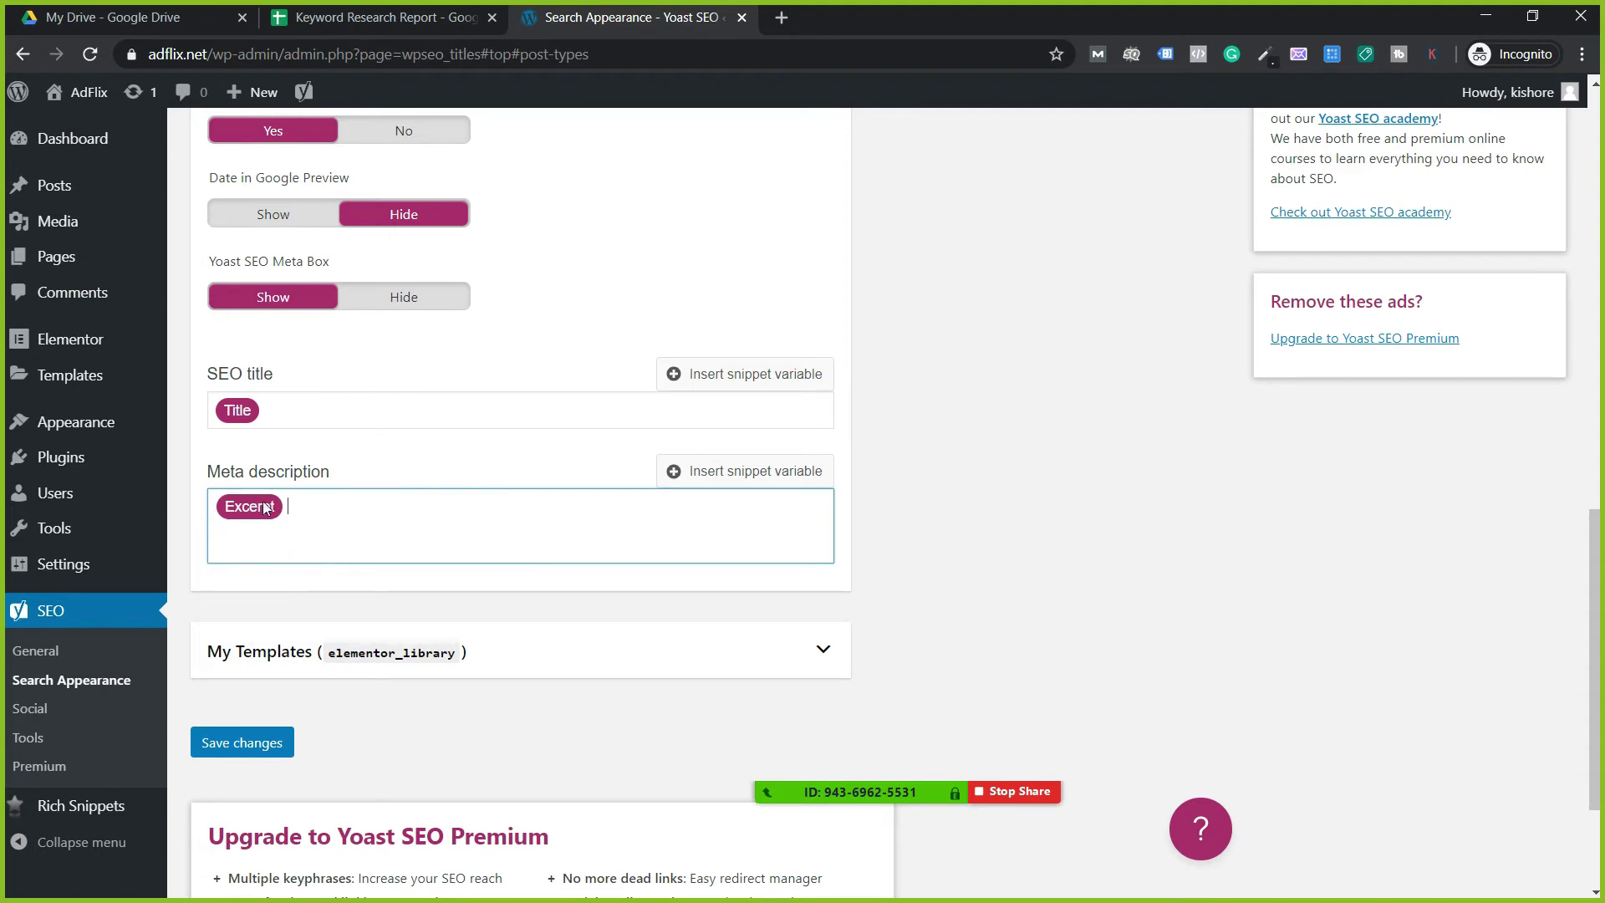
# Step: Expand the My Templates content type, review its search visibility, SEO title and meta description settings, and collapse it
pyautogui.scroll(6, 264, 507)
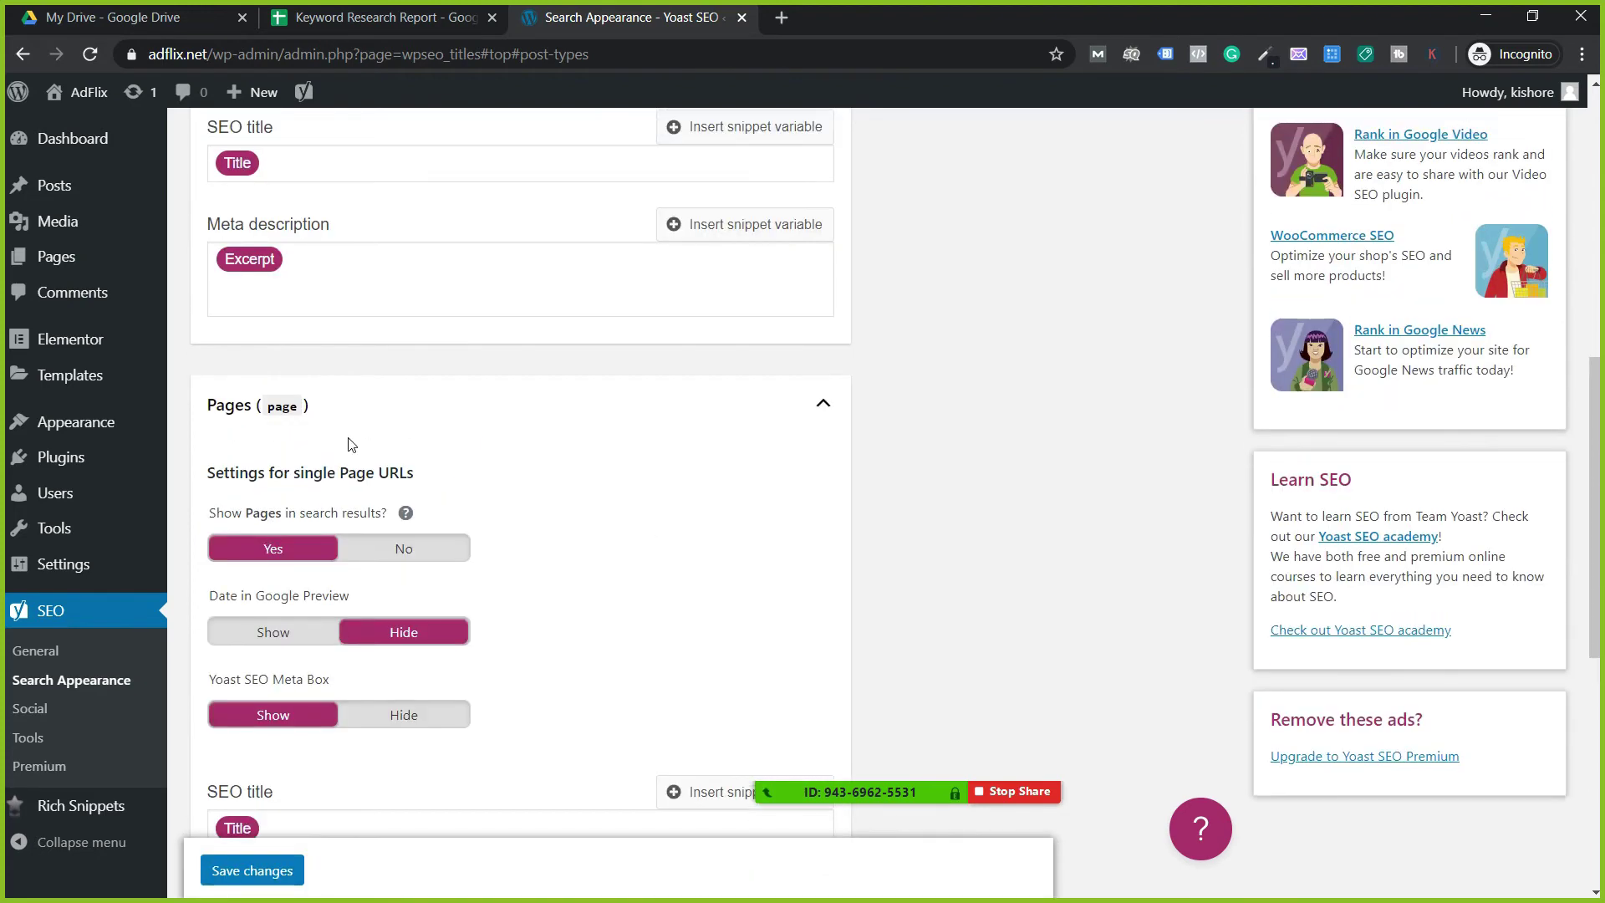
pyautogui.scroll(-4, 348, 441)
pyautogui.scroll(-5, 350, 444)
pyautogui.click(466, 449)
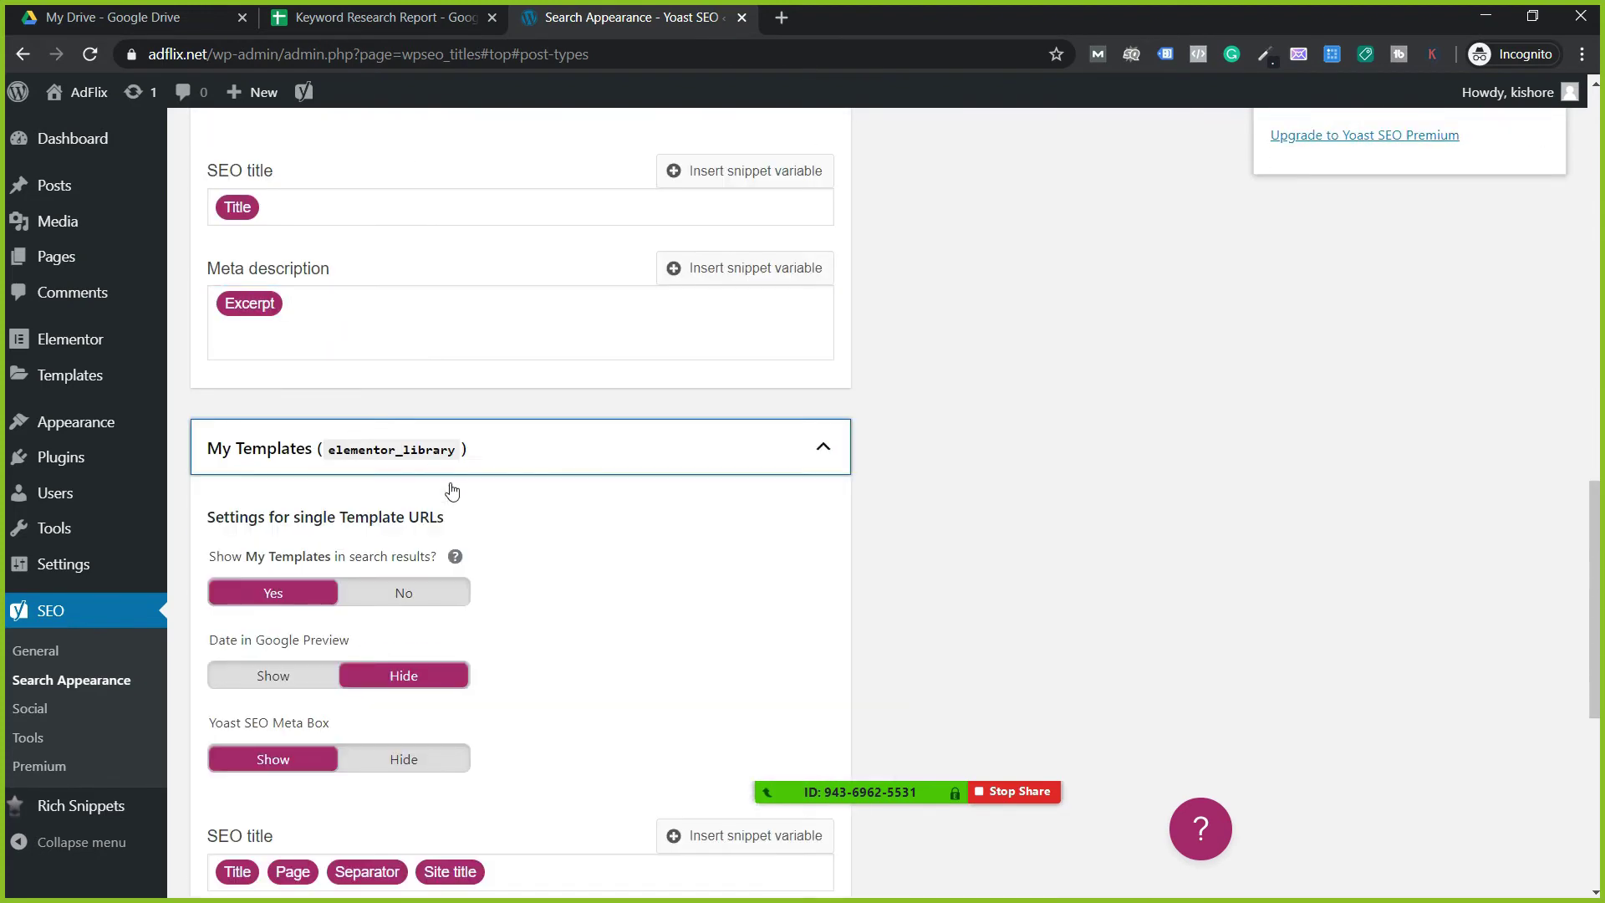
pyautogui.scroll(-1, 442, 536)
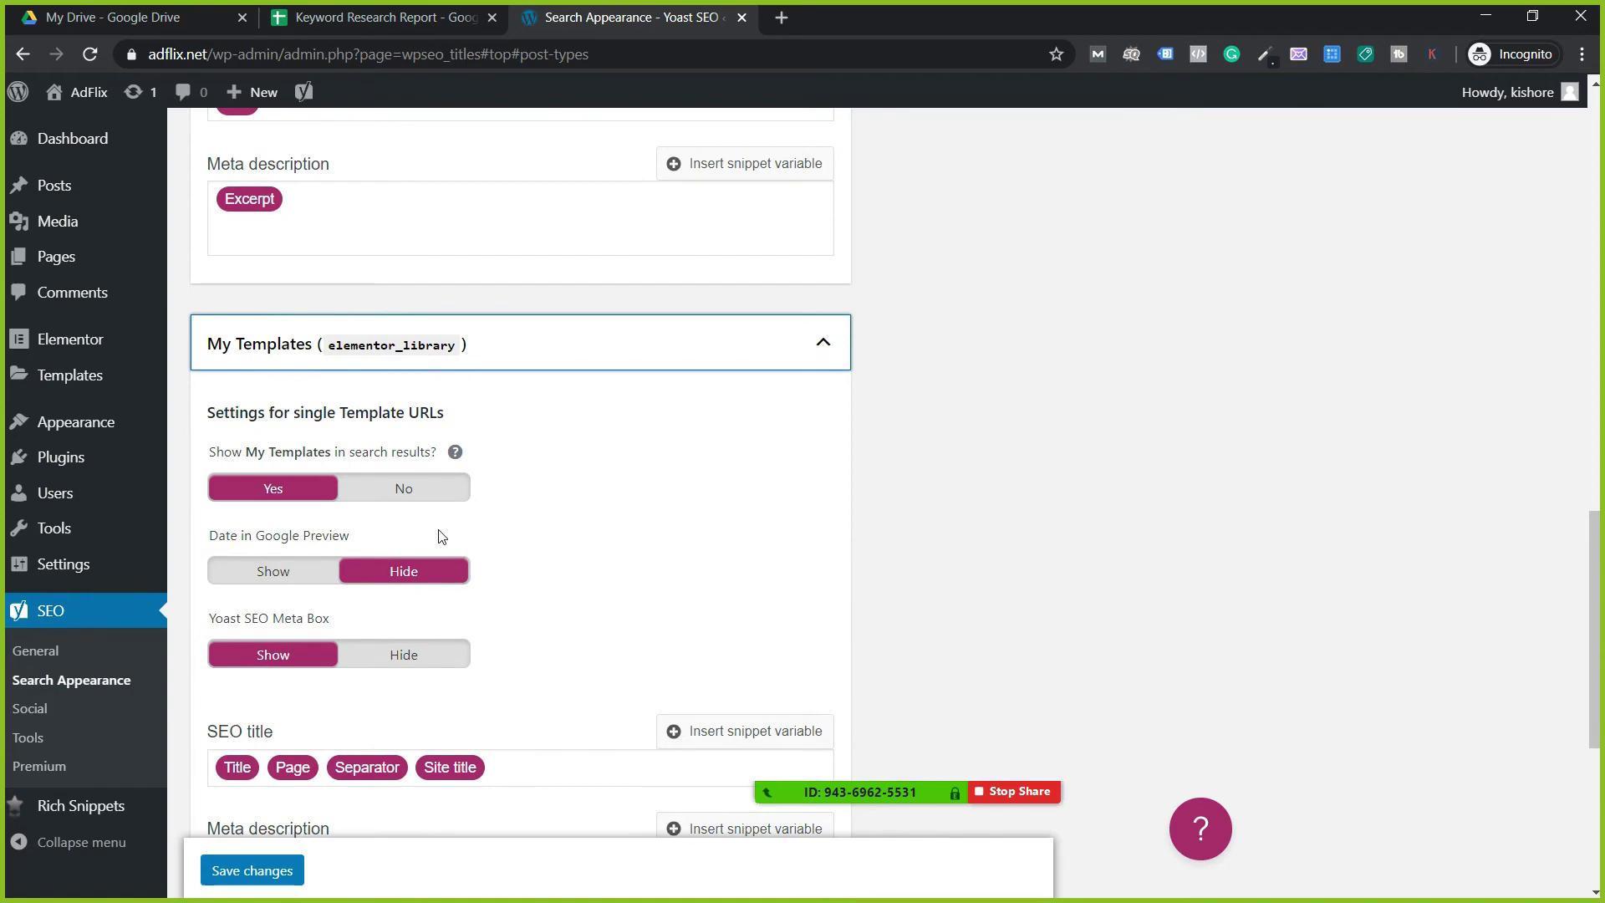
pyautogui.scroll(-3, 552, 455)
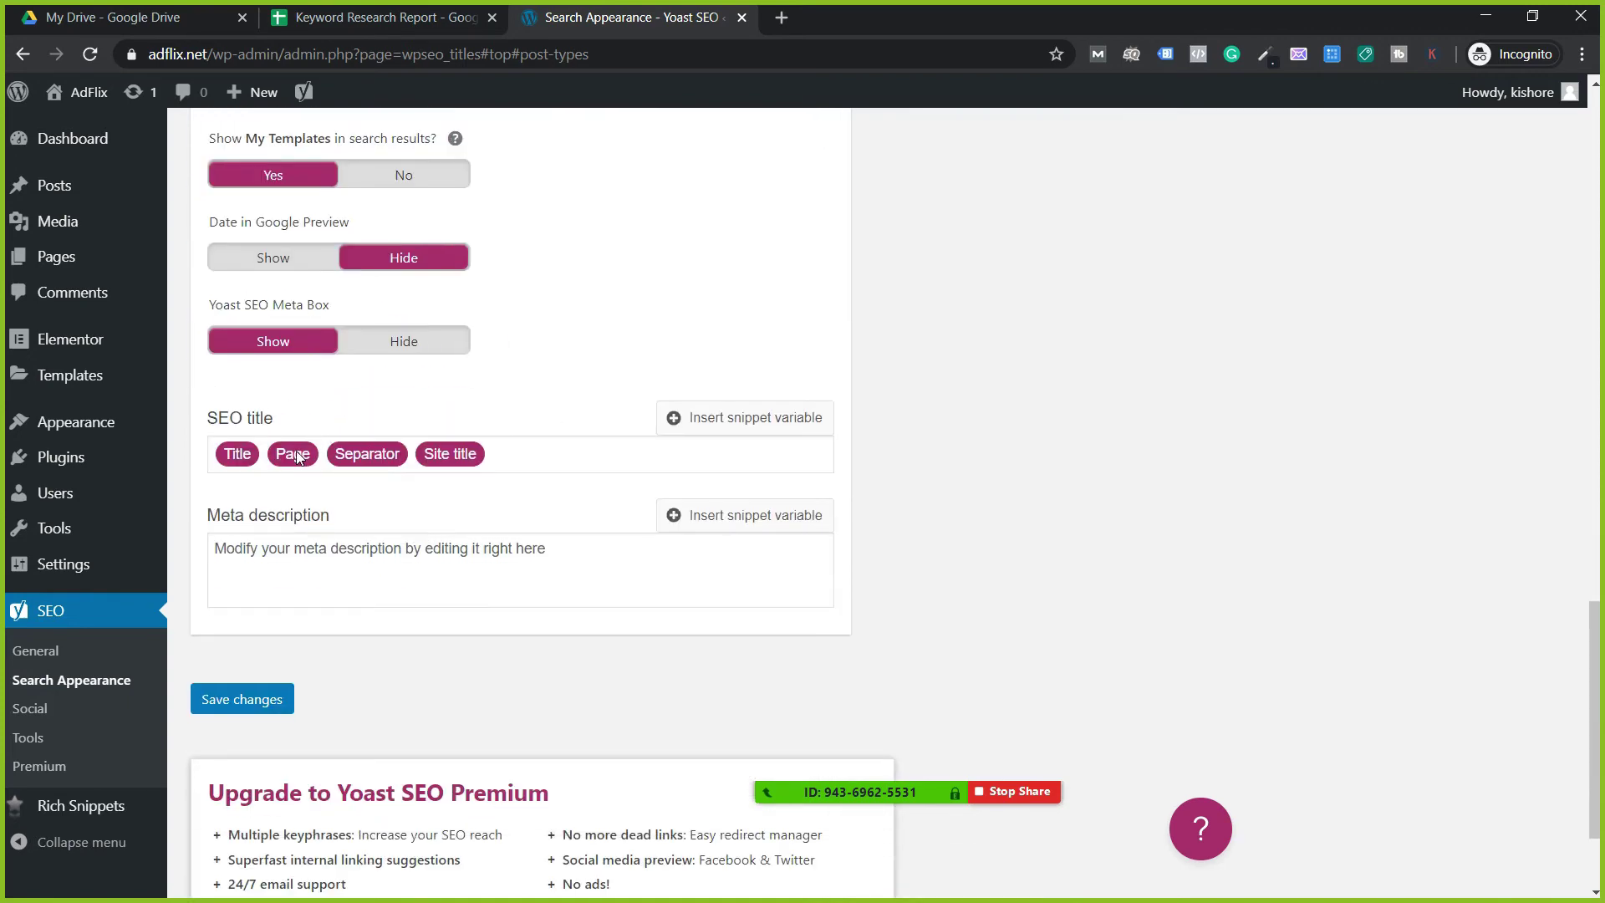
pyautogui.scroll(2, 506, 446)
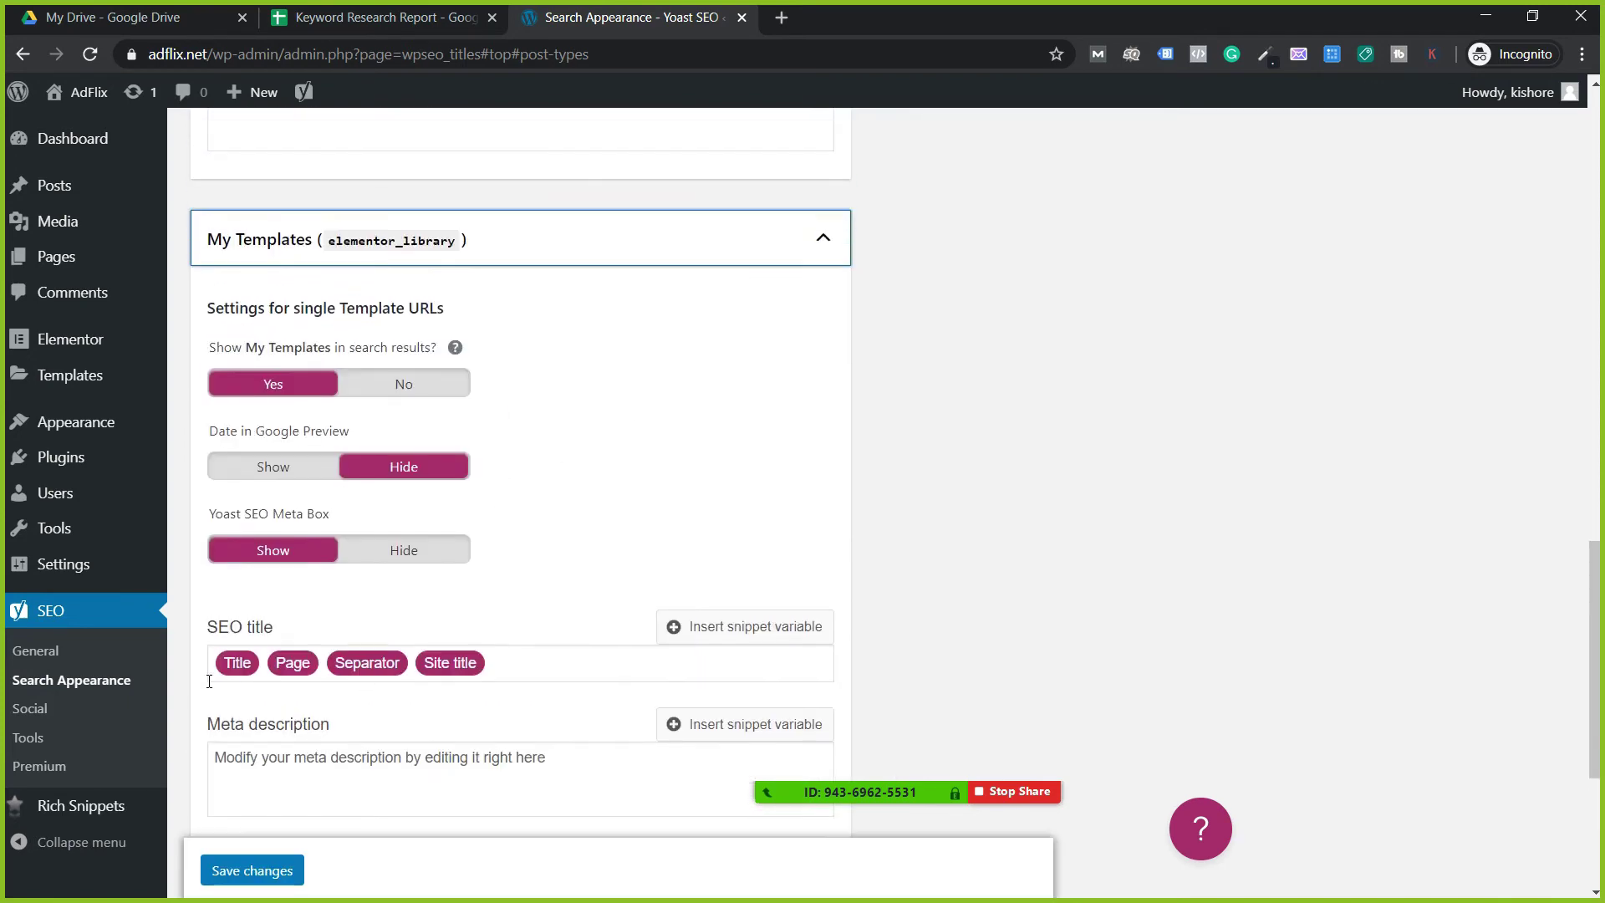
pyautogui.scroll(1, 351, 674)
pyautogui.click(824, 355)
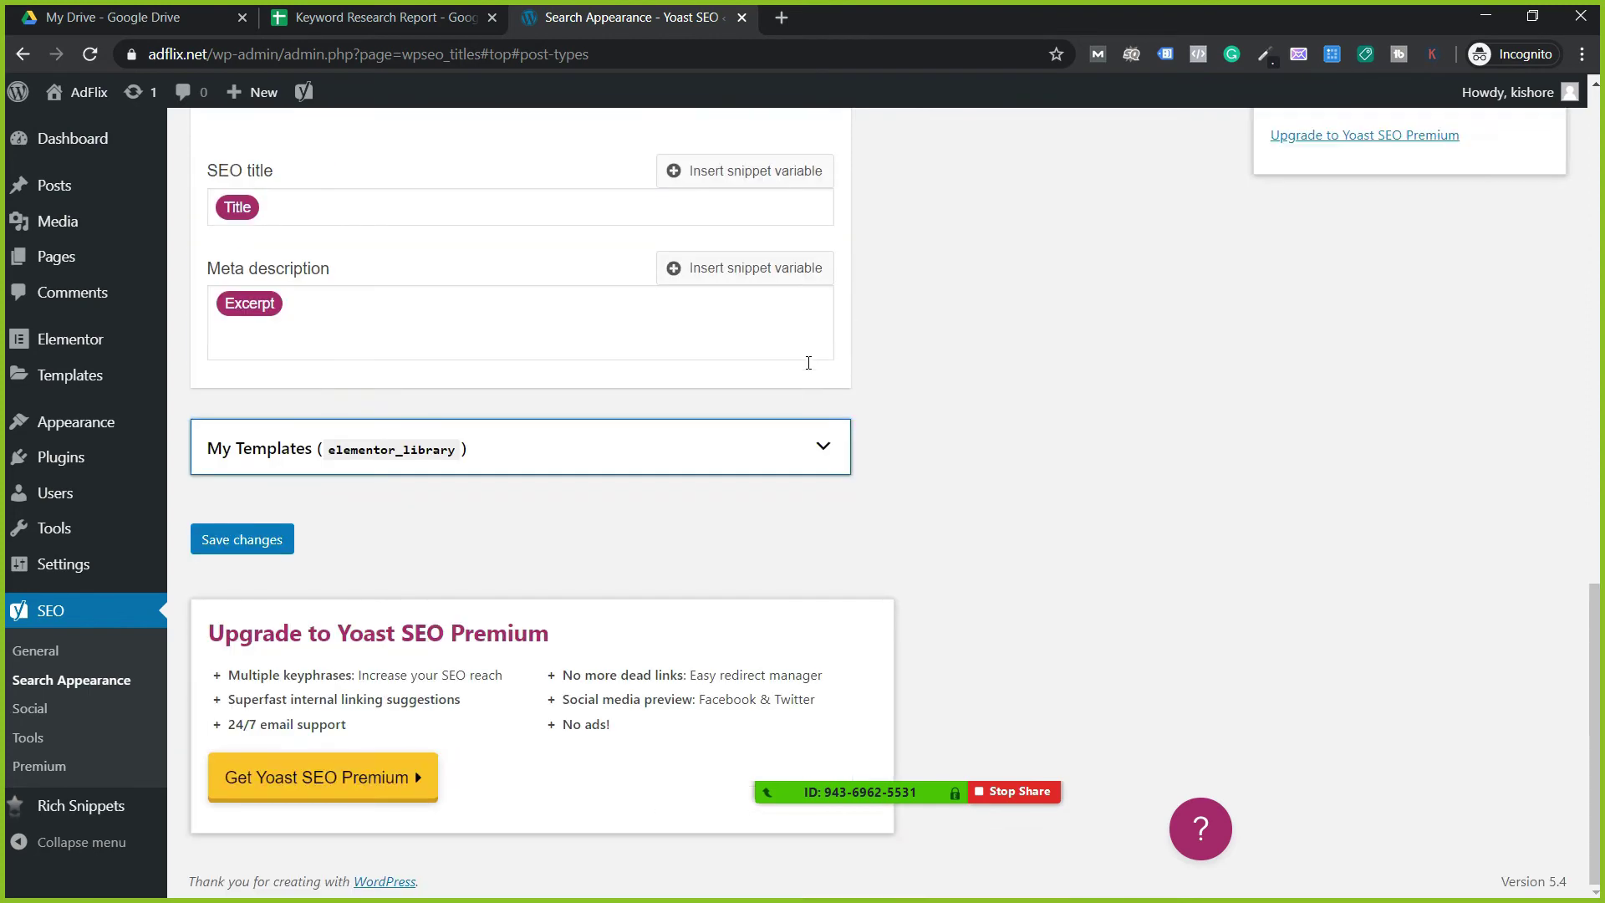
# Step: Check the post and page templates once more and save the Content Types search appearance changes
pyautogui.scroll(2, 663, 512)
pyautogui.scroll(3, 333, 563)
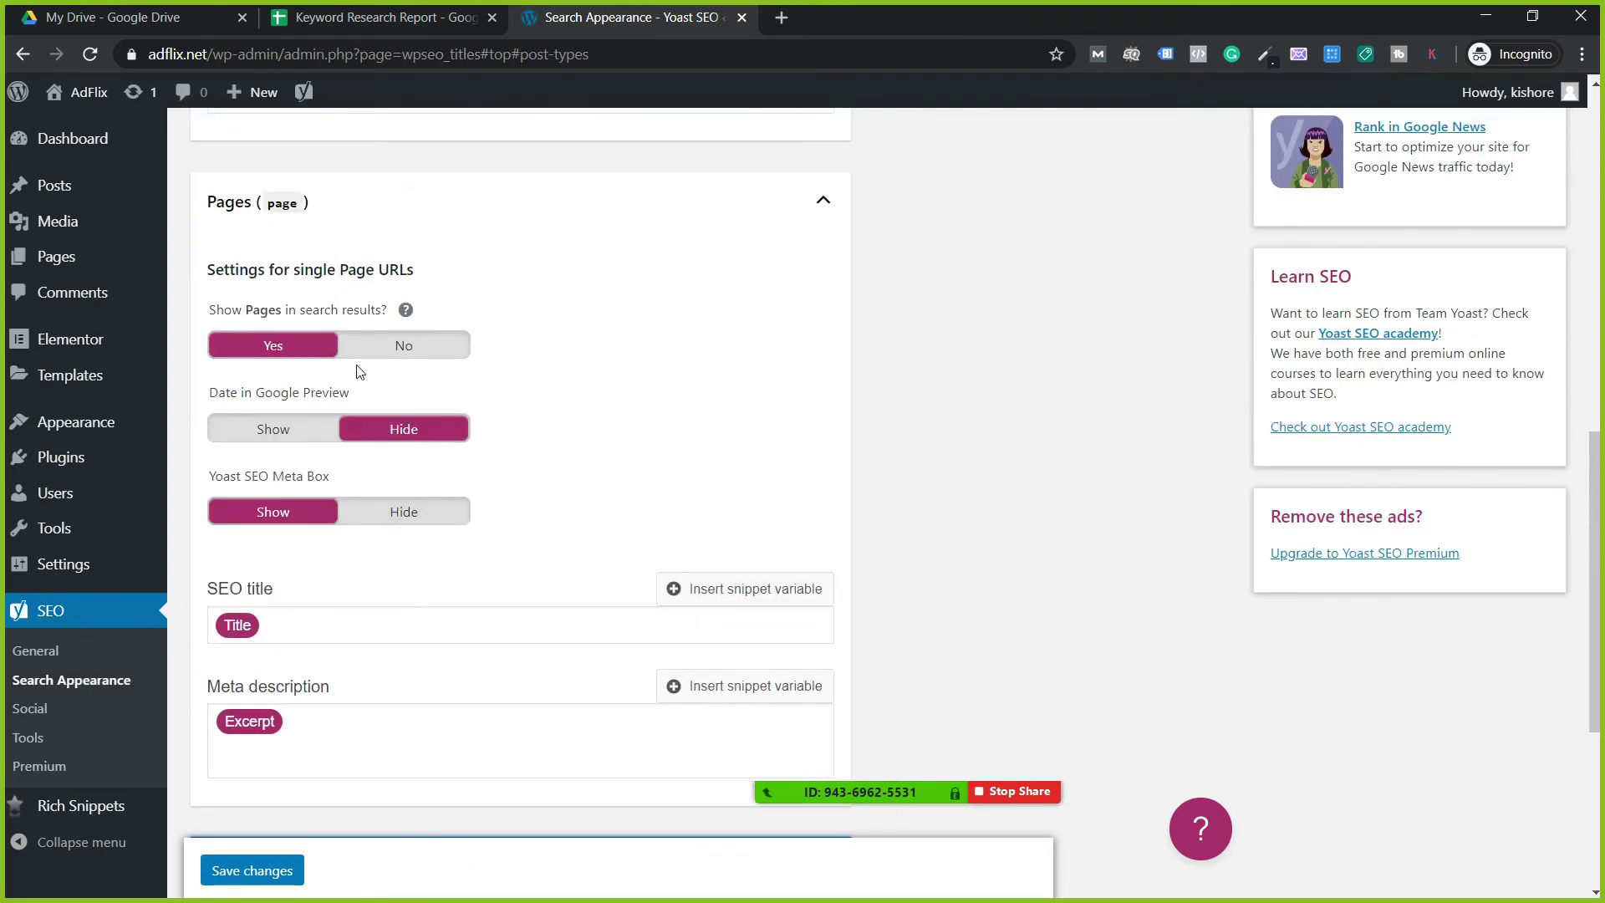
pyautogui.scroll(3, 376, 310)
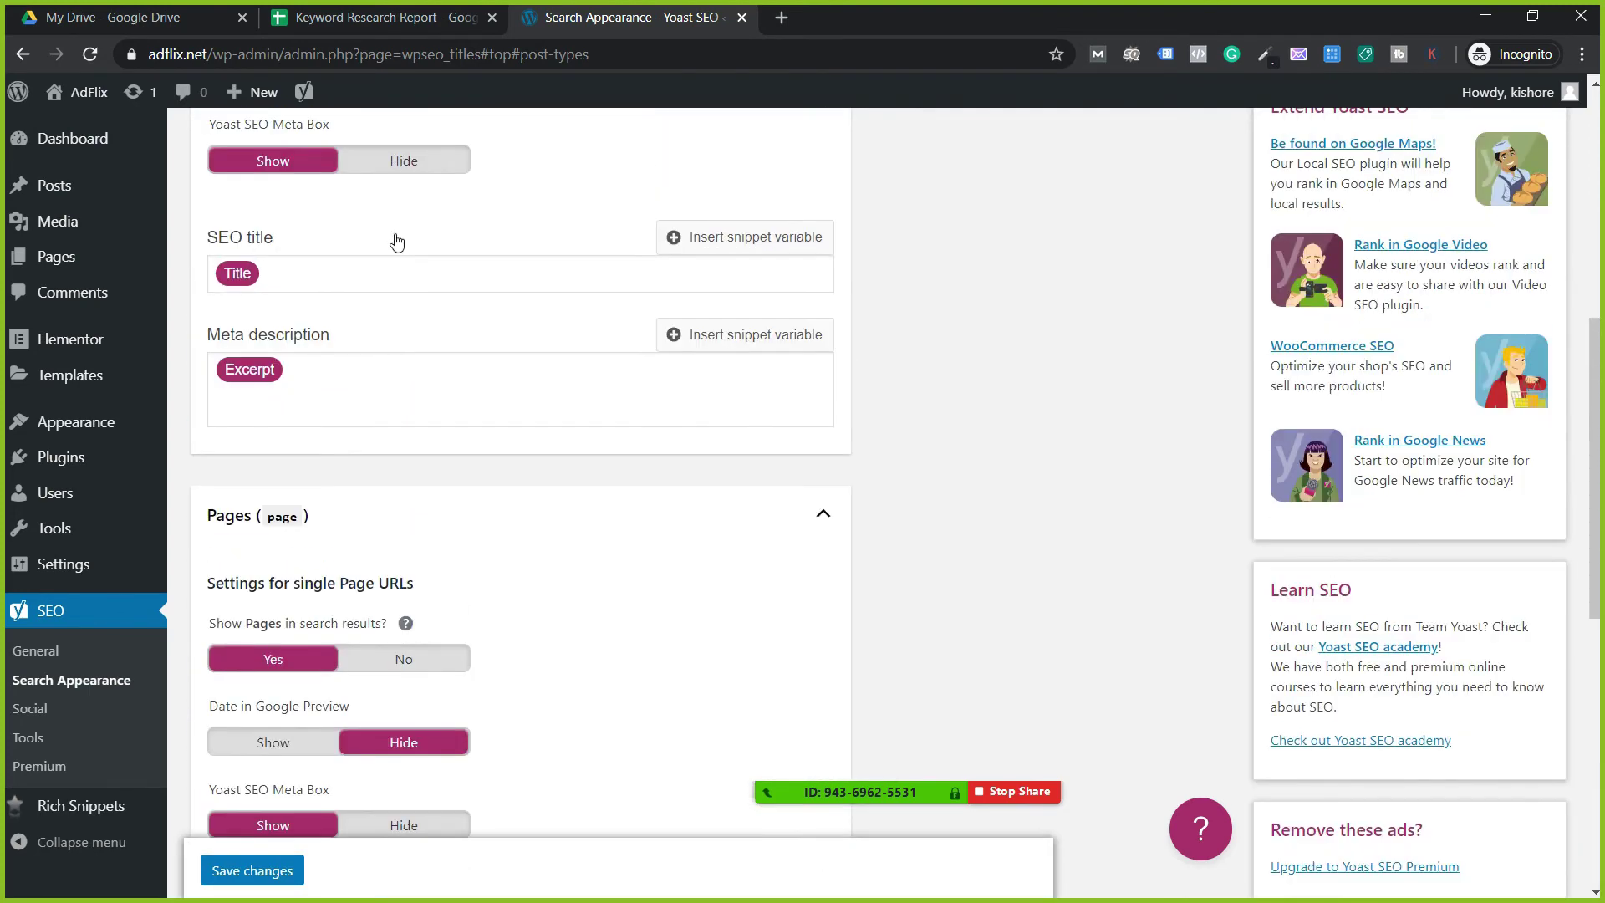
pyautogui.scroll(-5, 394, 242)
pyautogui.click(253, 745)
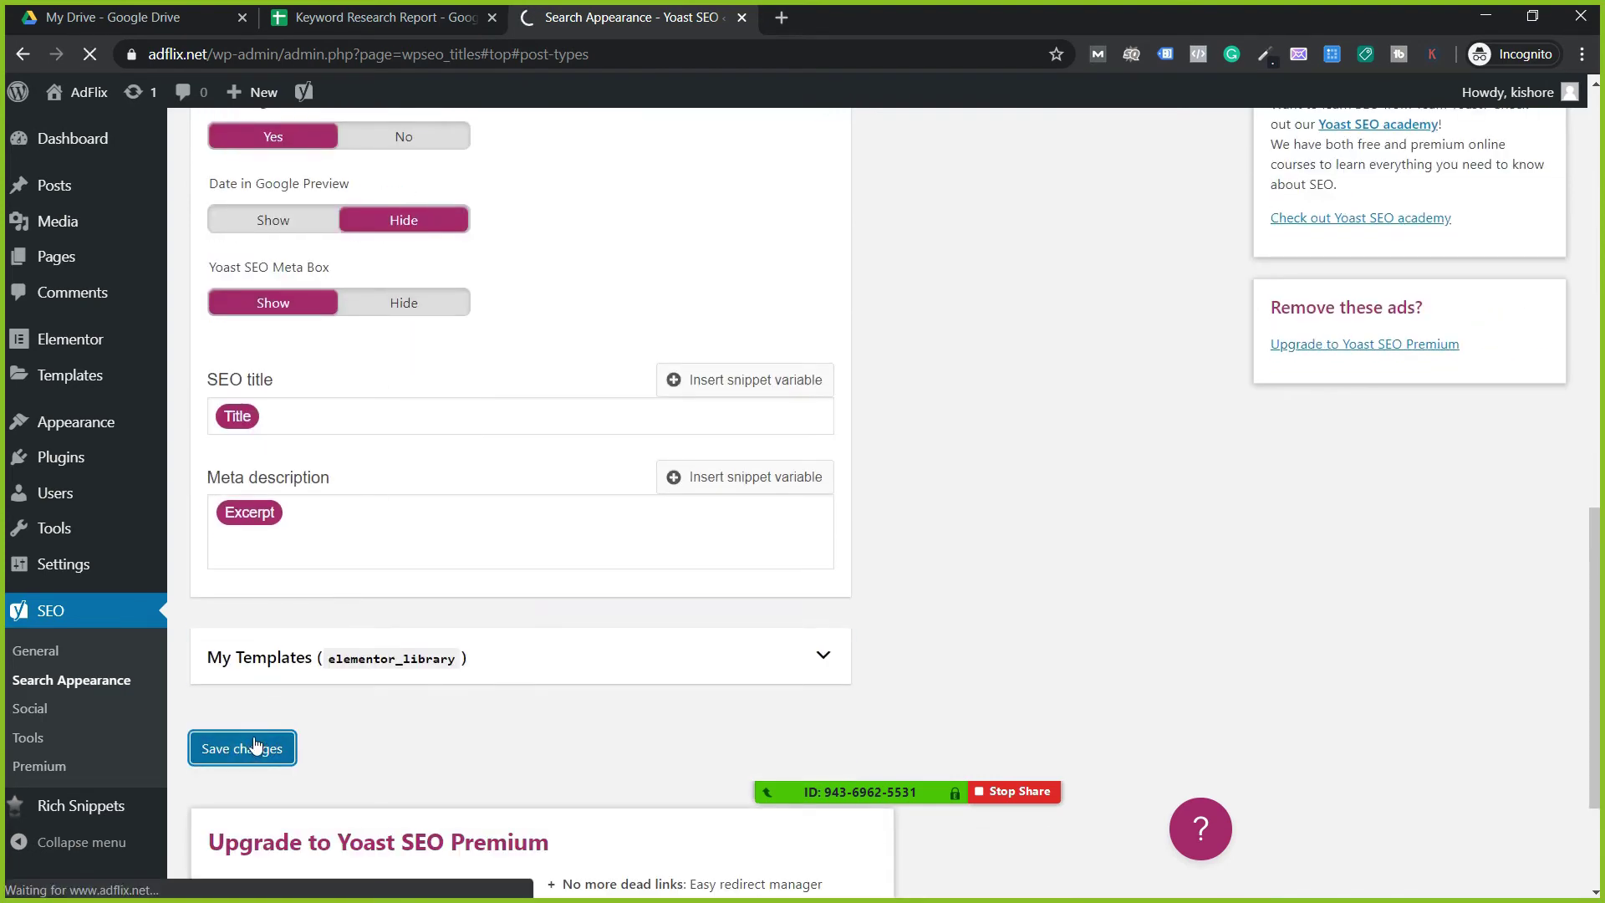
pyautogui.scroll(2, 338, 677)
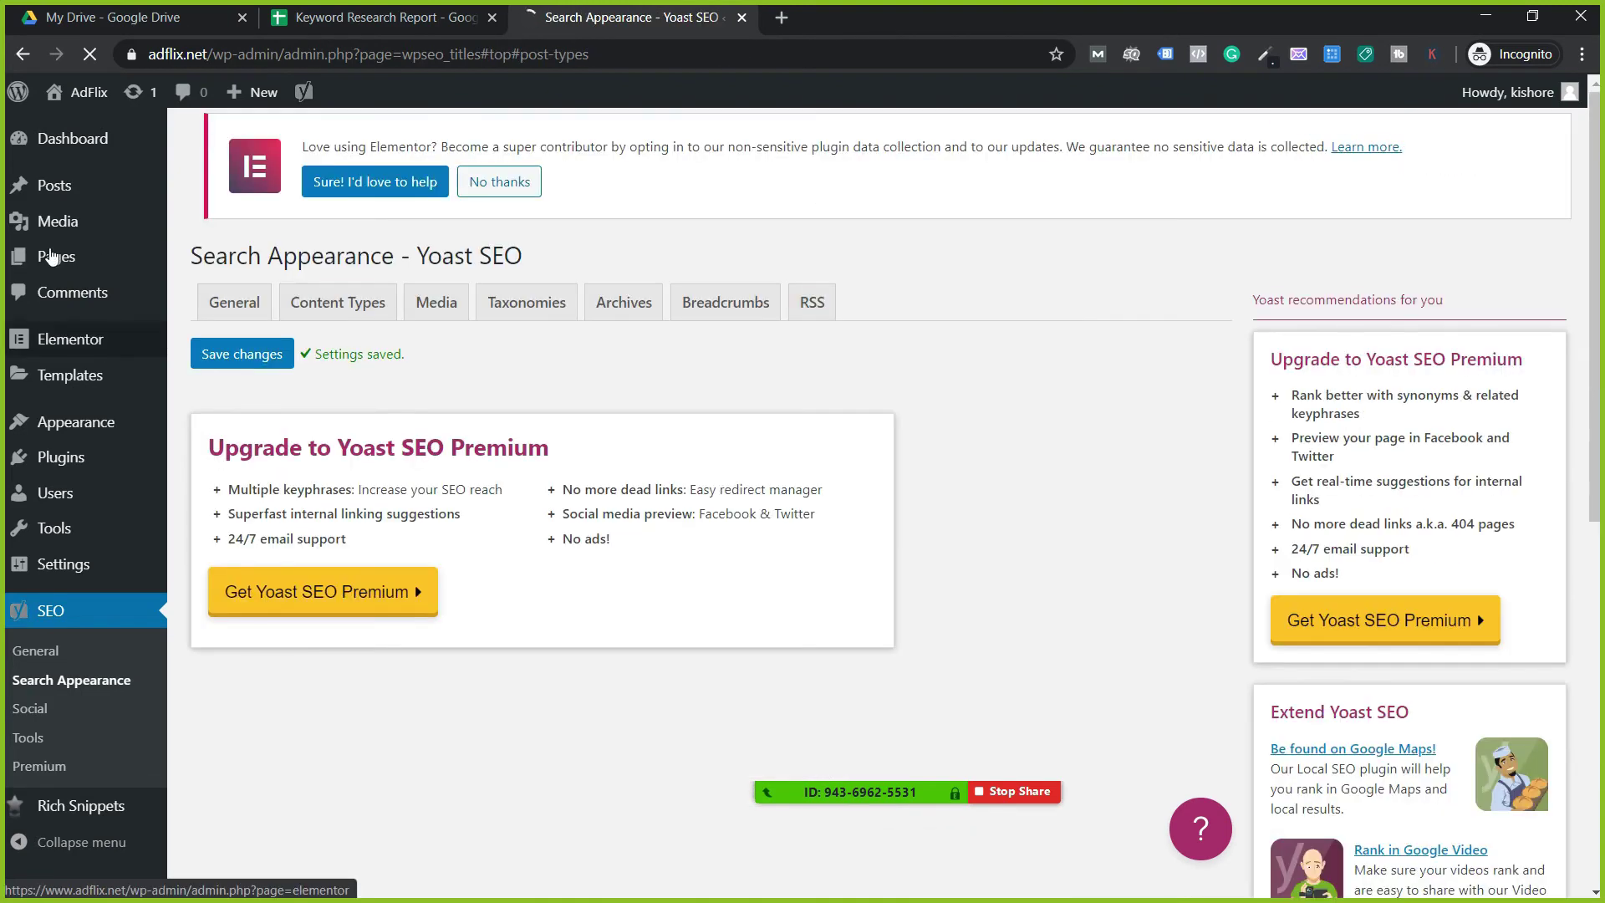
pyautogui.click(50, 257)
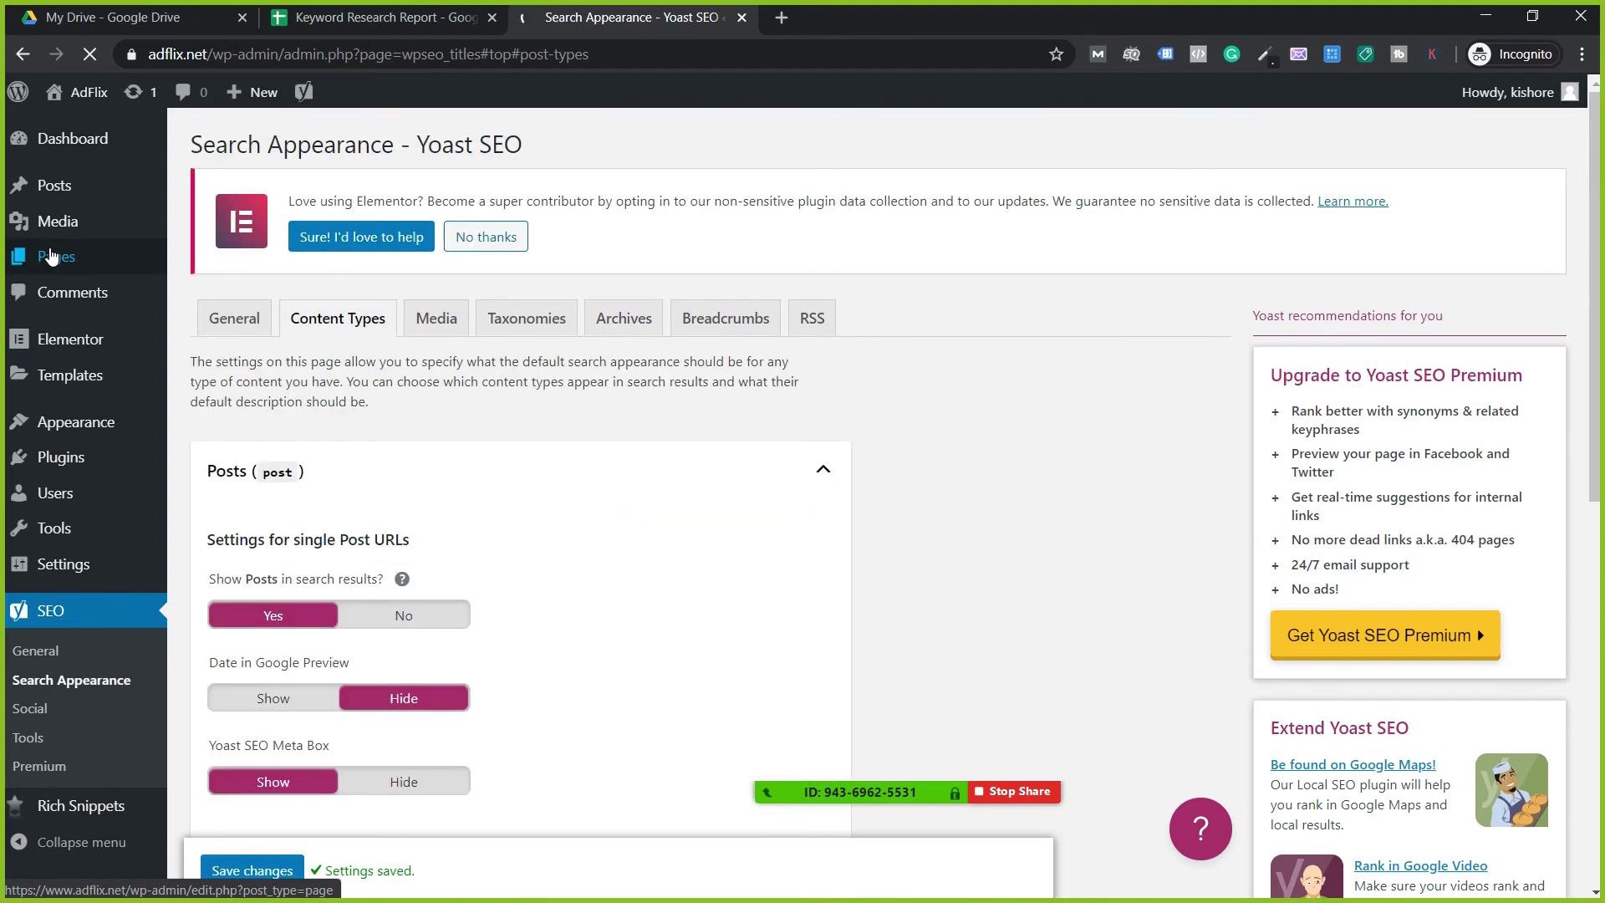
# Step: Expand the Pages content type and review its saved search appearance settings
pyautogui.scroll(-6, 292, 602)
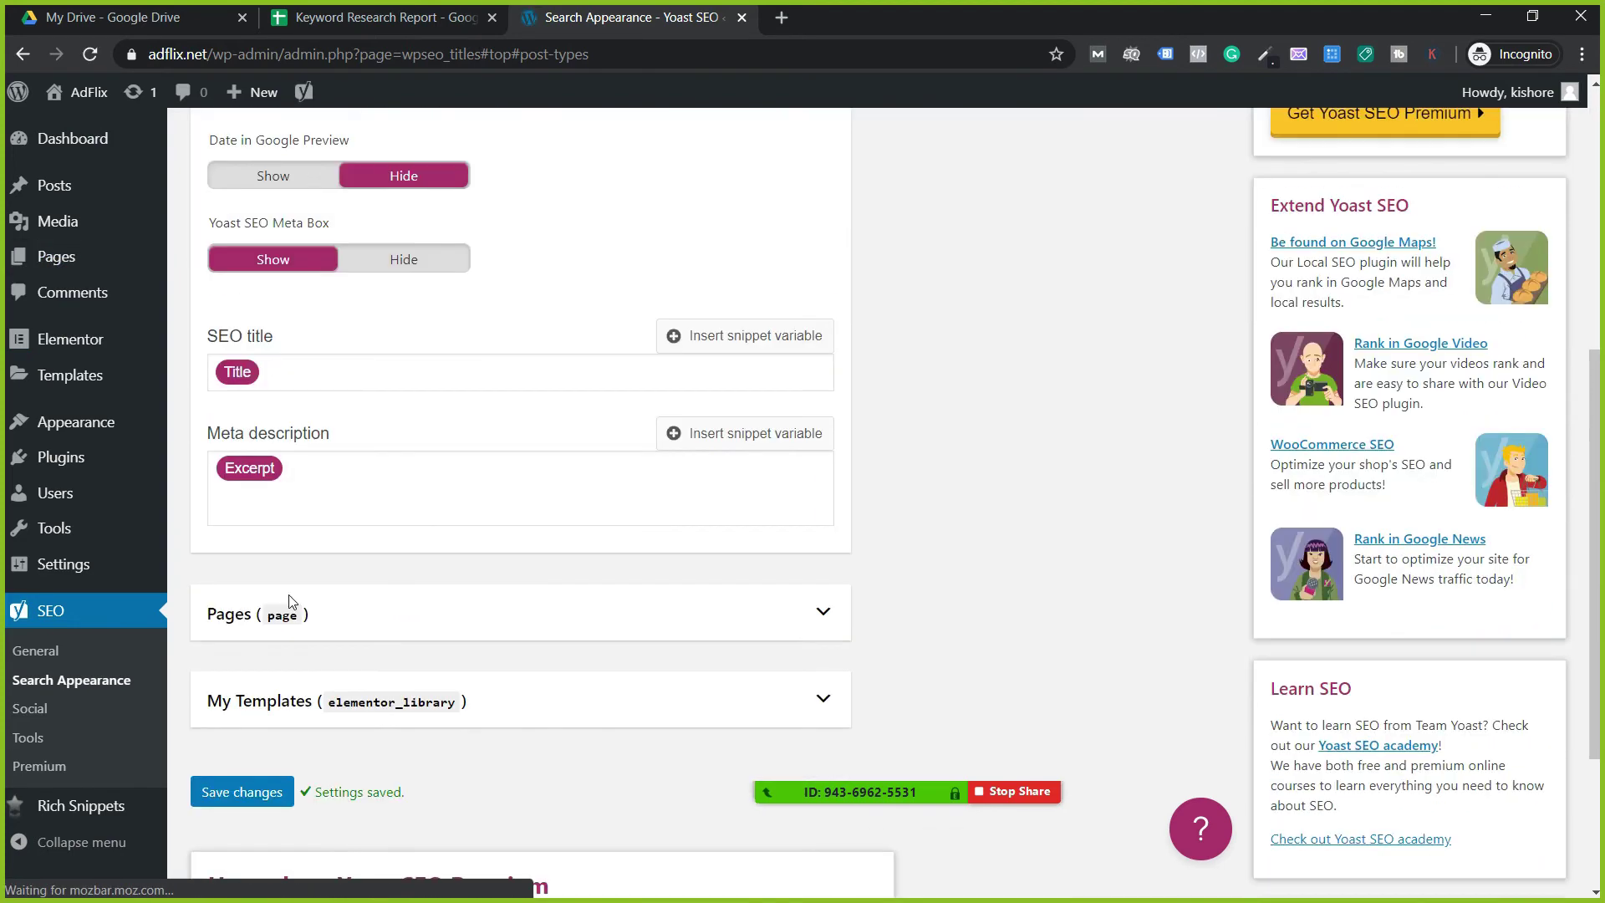
pyautogui.click(292, 602)
pyautogui.scroll(-3, 288, 731)
pyautogui.scroll(-3, 293, 765)
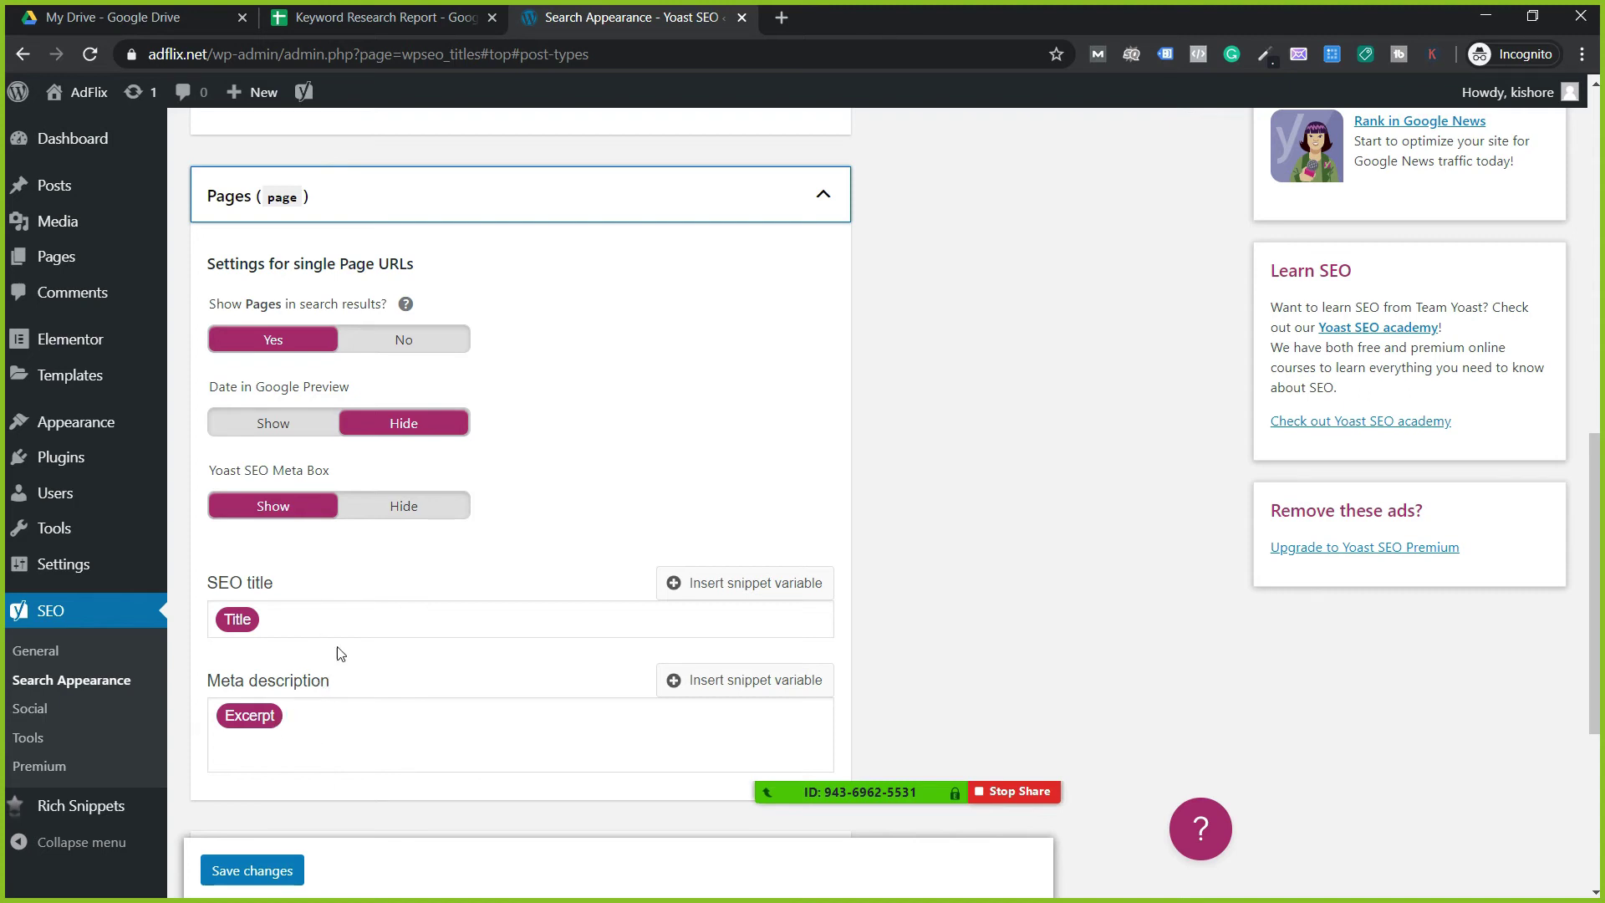
# Step: Open the Taxonomies search appearance settings and set Show Categories in search results to No
pyautogui.scroll(12, 337, 727)
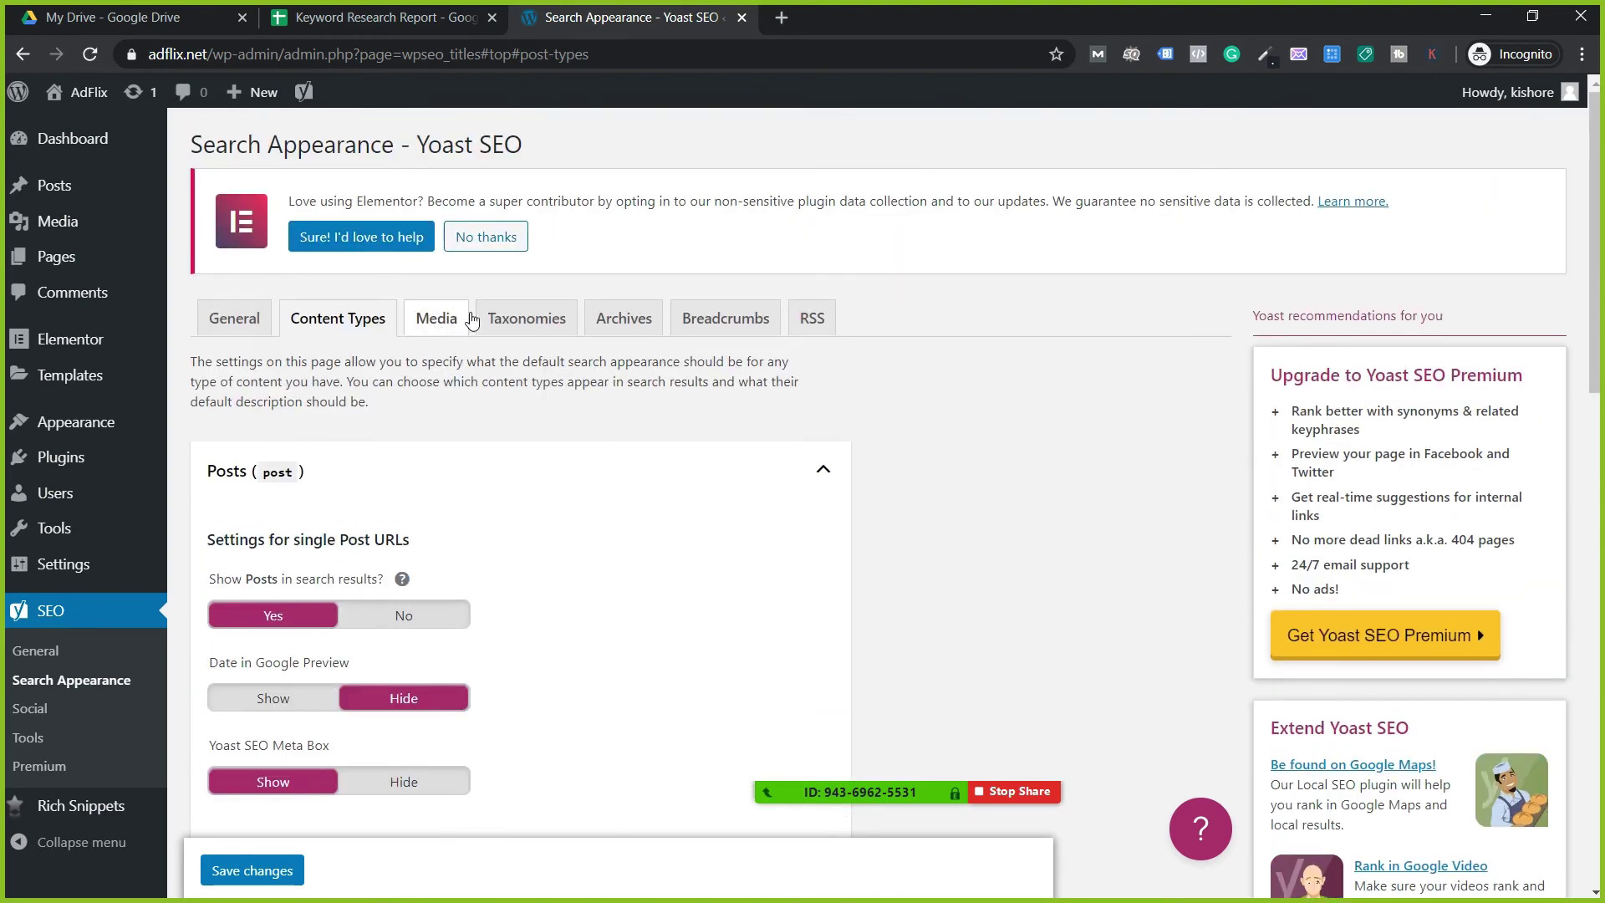
pyautogui.click(499, 324)
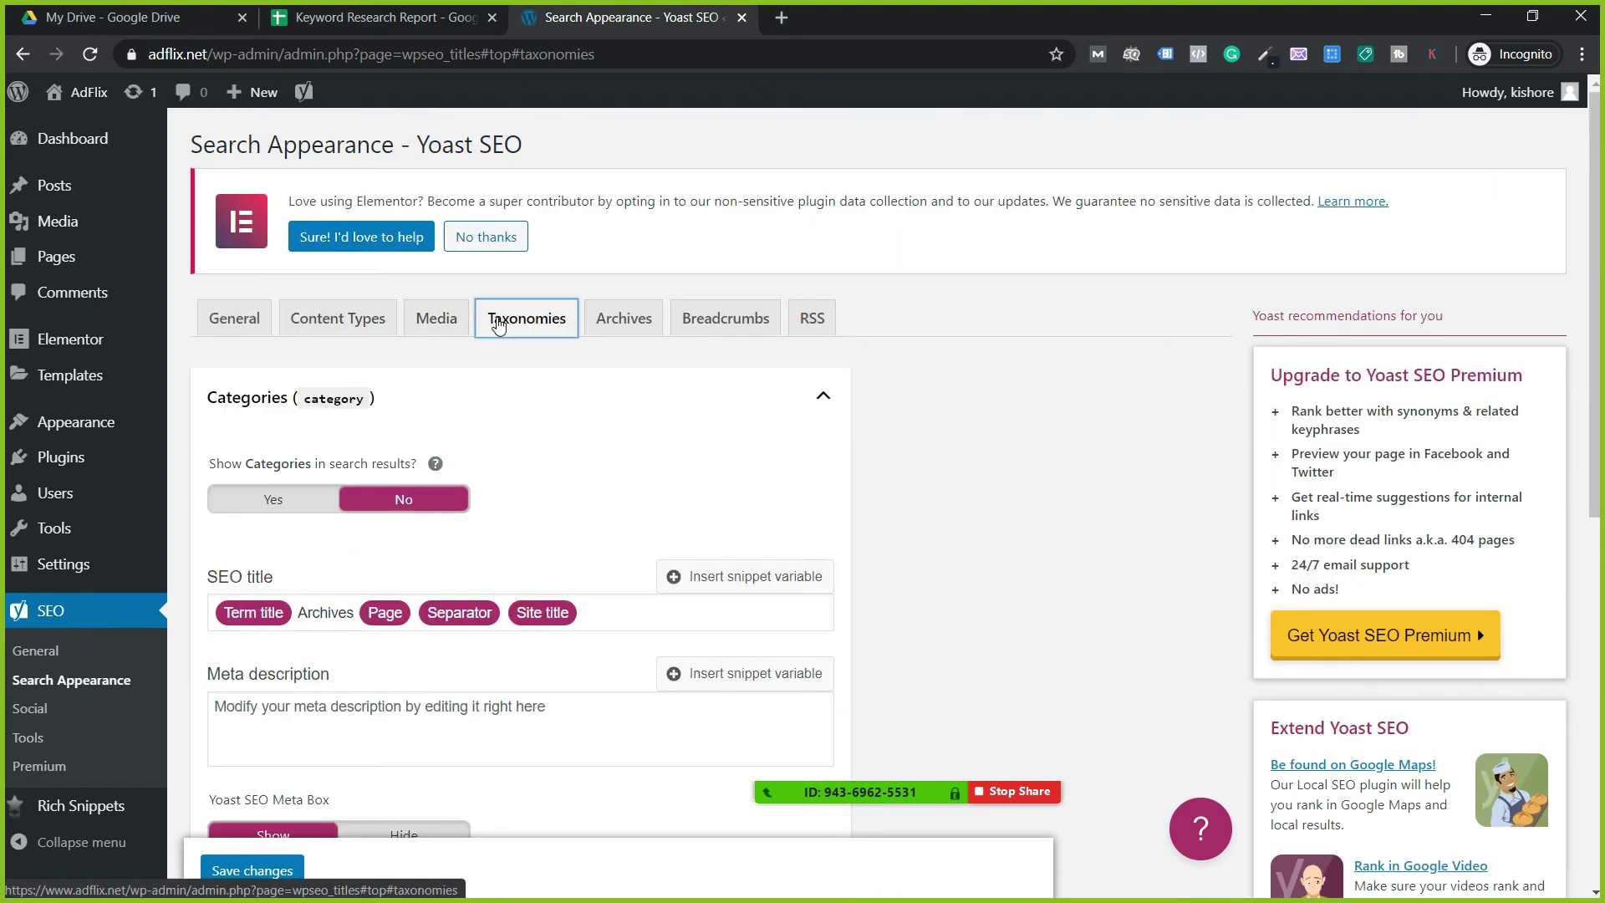
pyautogui.click(416, 507)
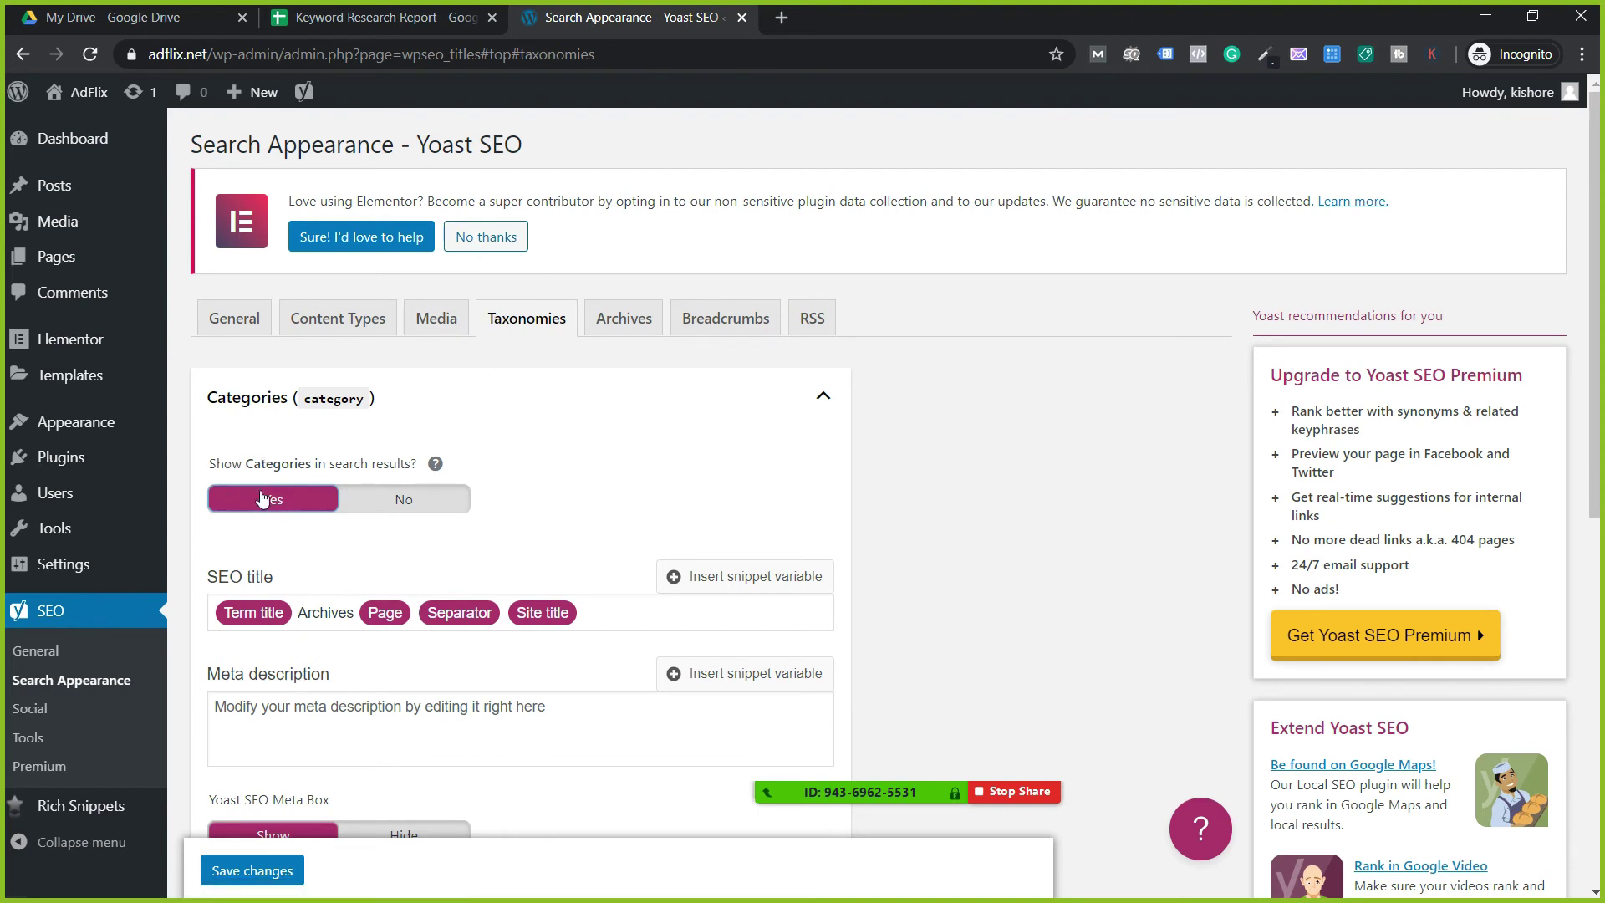
pyautogui.click(384, 495)
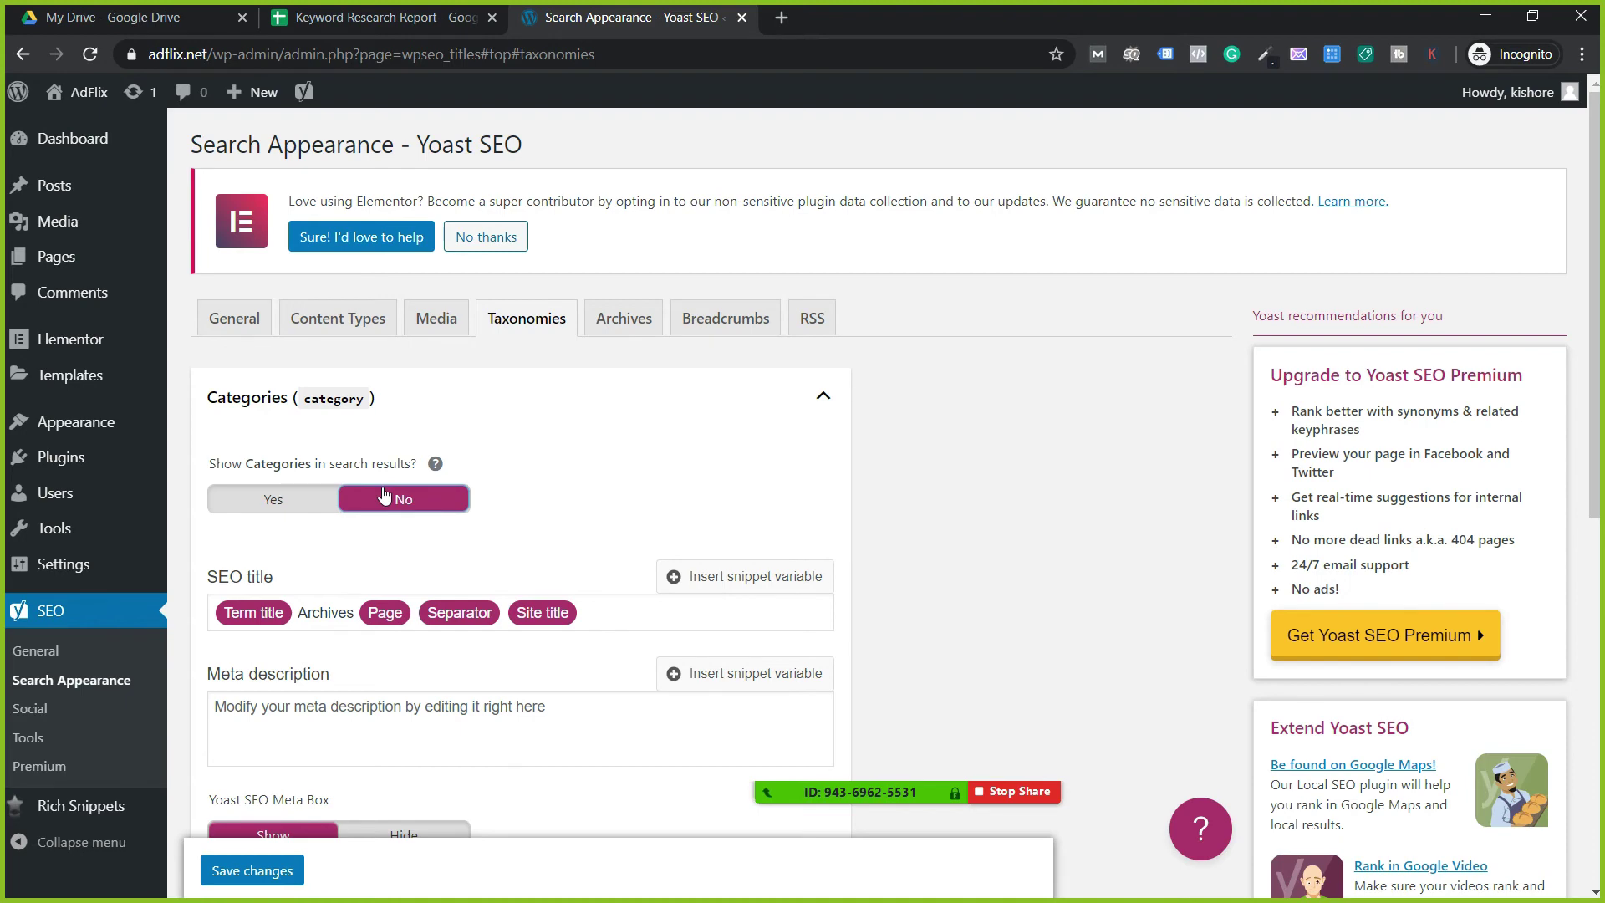
# Step: Expand the Tags taxonomy and set Show Tags in search results to No
pyautogui.scroll(-3, 383, 501)
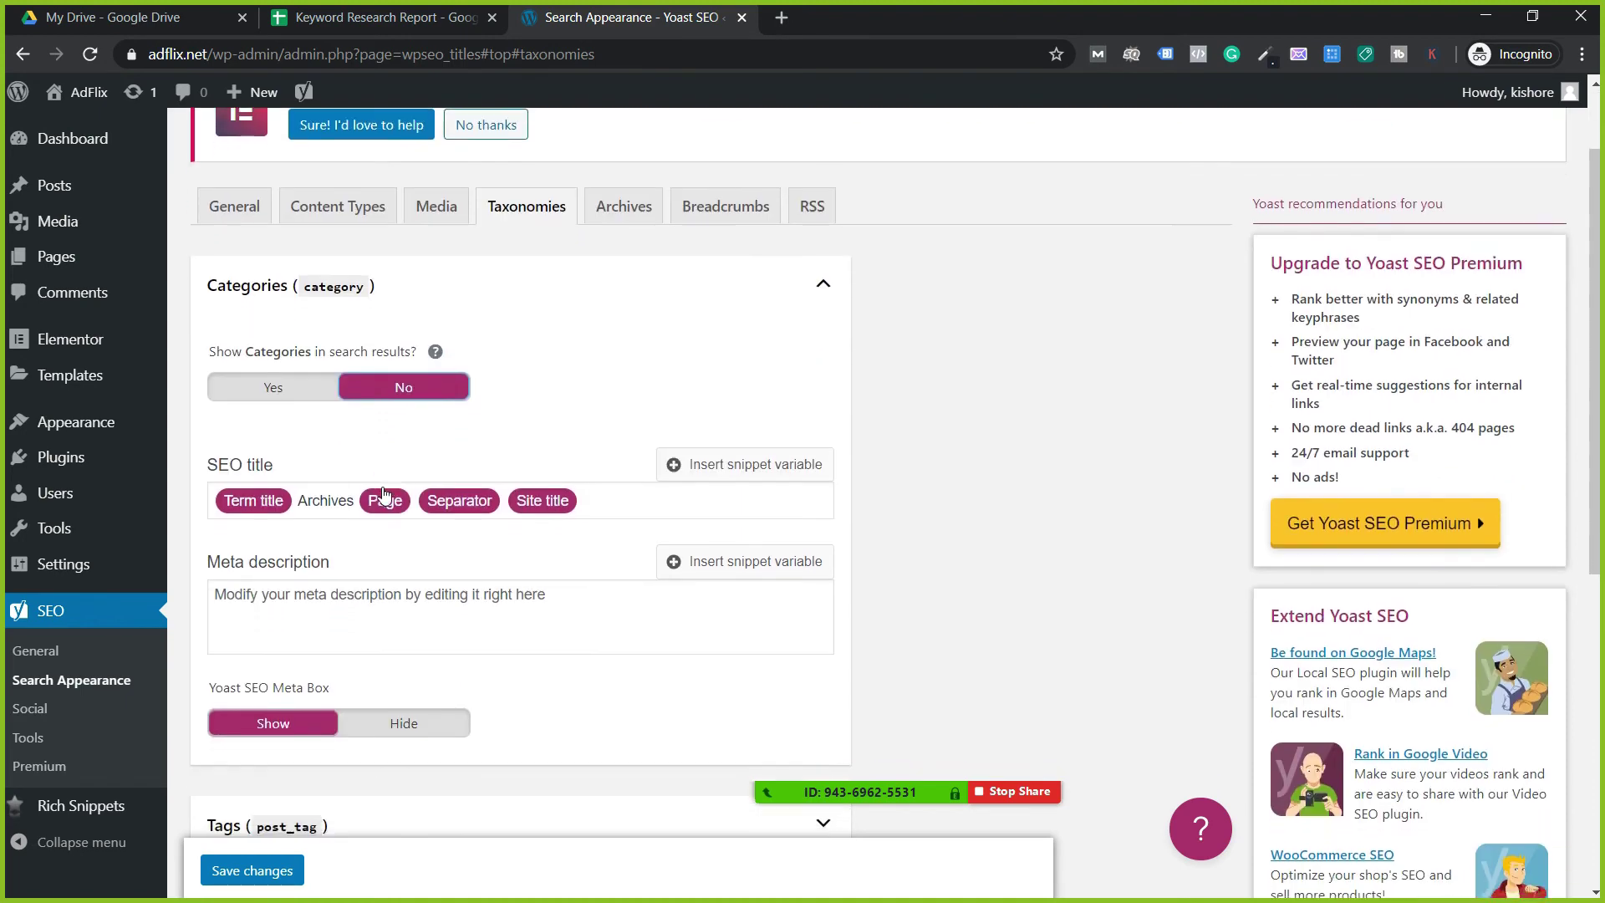
pyautogui.click(352, 641)
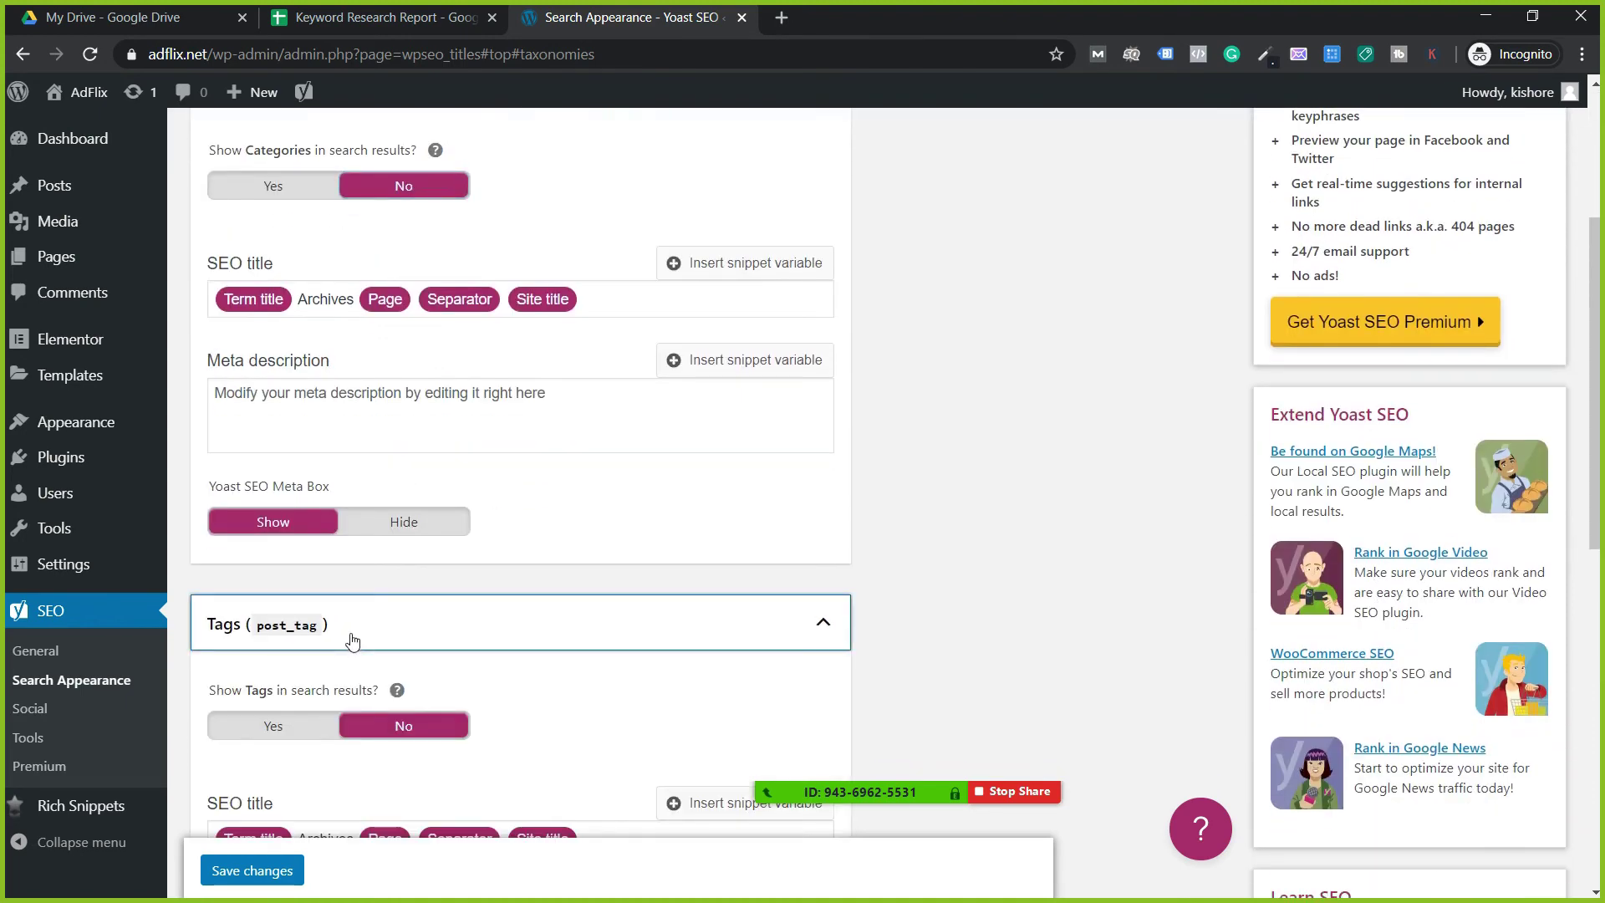
pyautogui.click(313, 728)
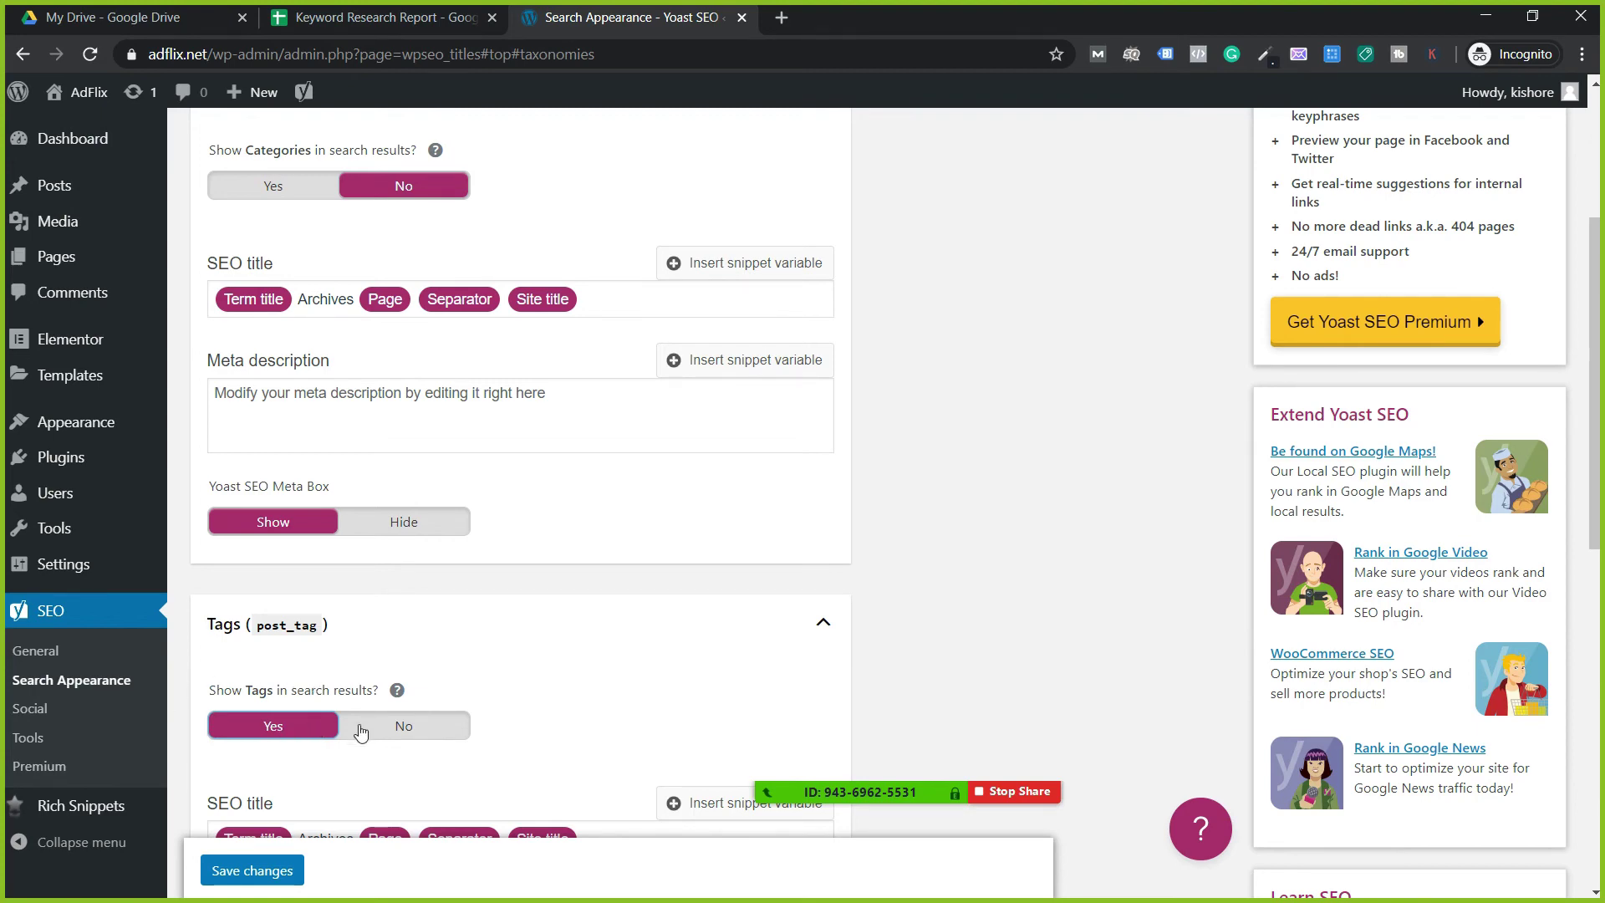
pyautogui.click(361, 726)
# Step: Review the Categories and Tags settings and save the Taxonomies search appearance changes
pyautogui.scroll(1, 368, 724)
pyautogui.scroll(2, 371, 724)
pyautogui.scroll(-1, 476, 764)
pyautogui.scroll(-4, 443, 418)
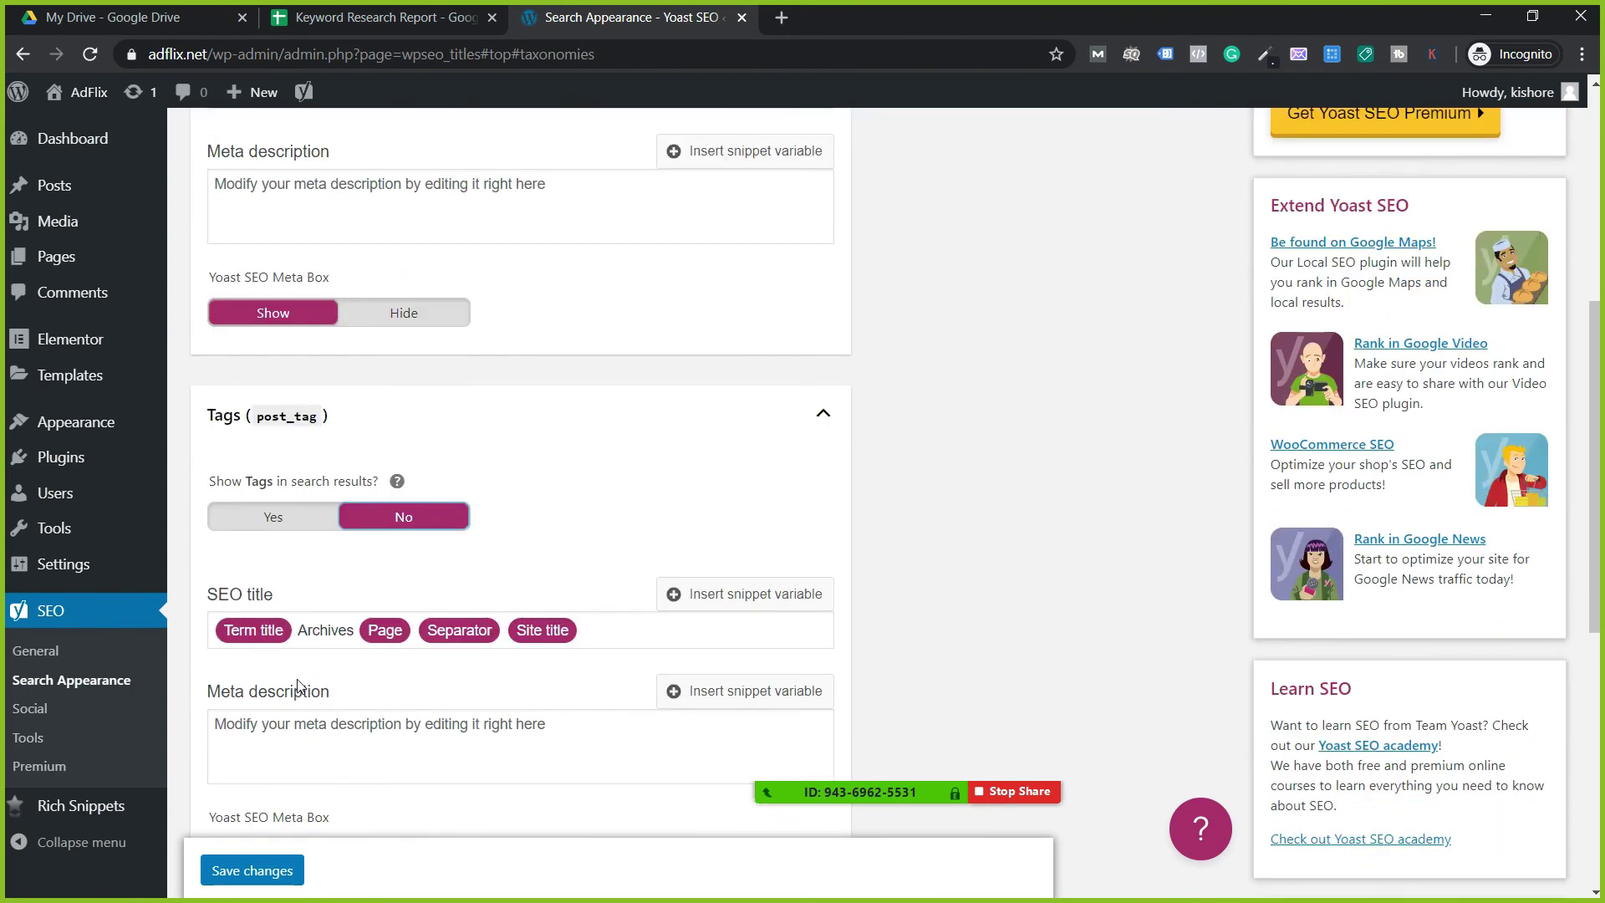
pyautogui.scroll(5, 299, 686)
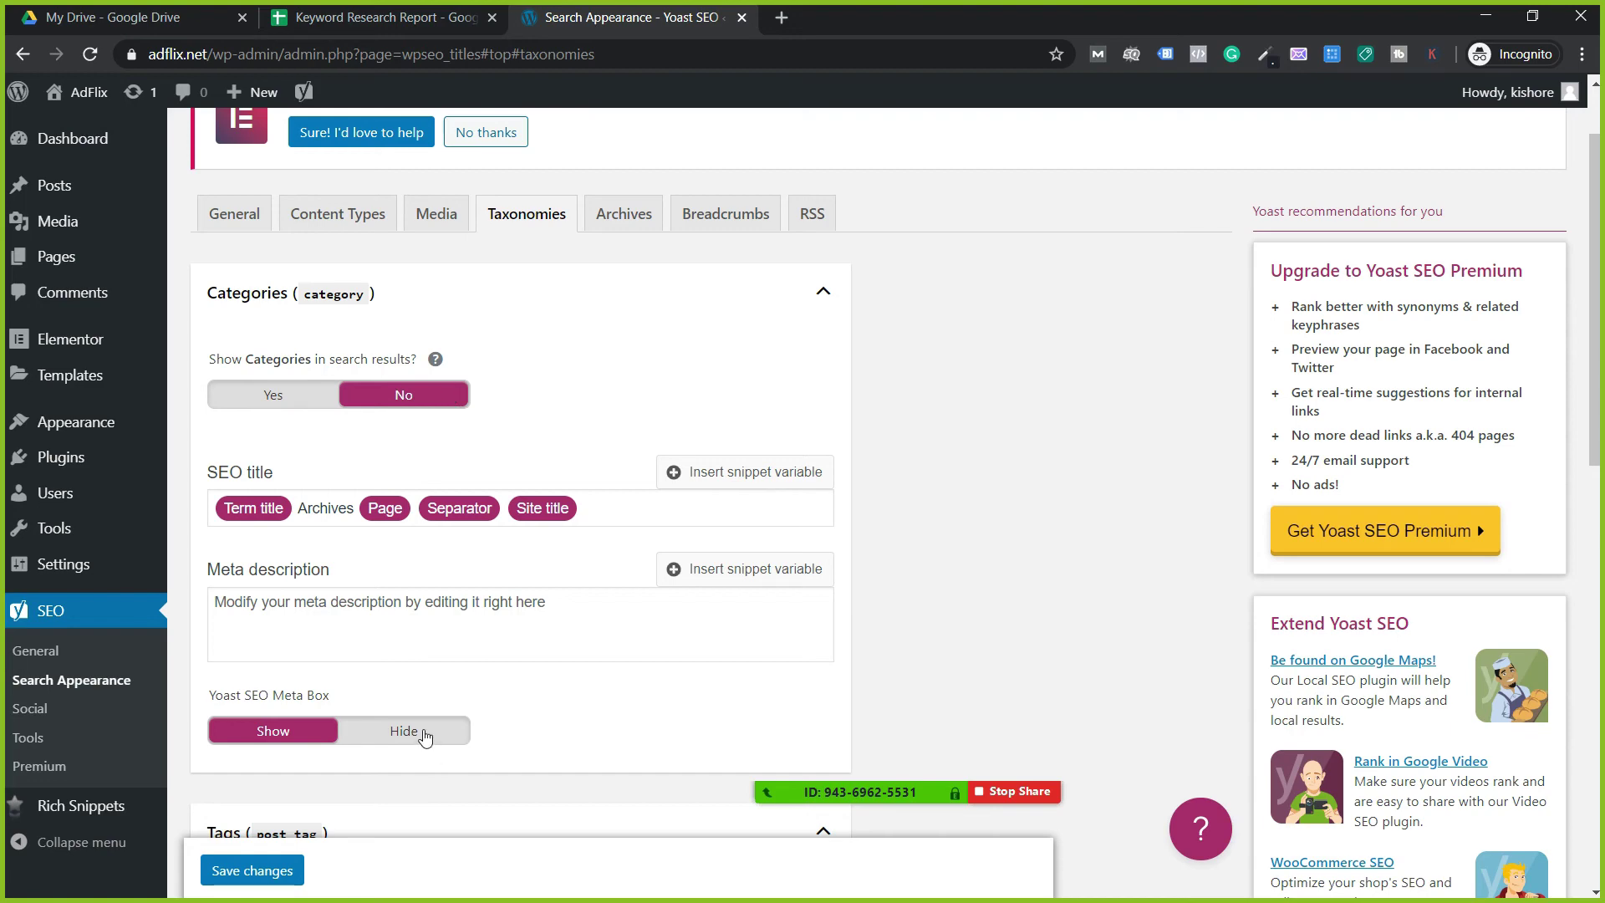
pyautogui.scroll(-1, 423, 734)
pyautogui.scroll(-1, 413, 814)
pyautogui.scroll(-5, 413, 814)
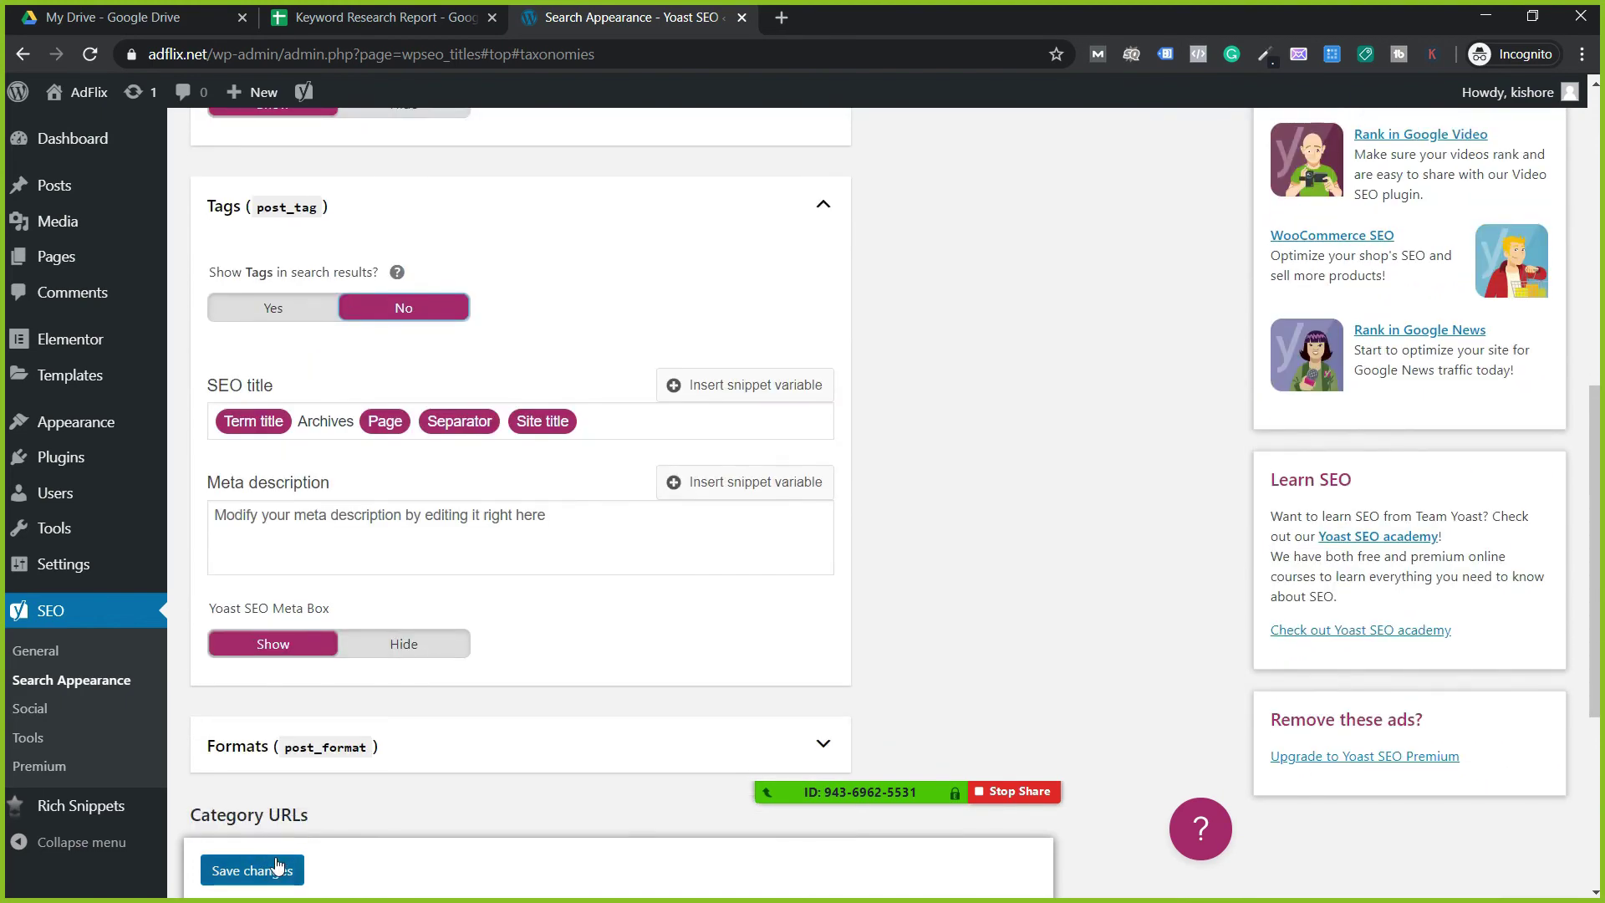
pyautogui.click(279, 865)
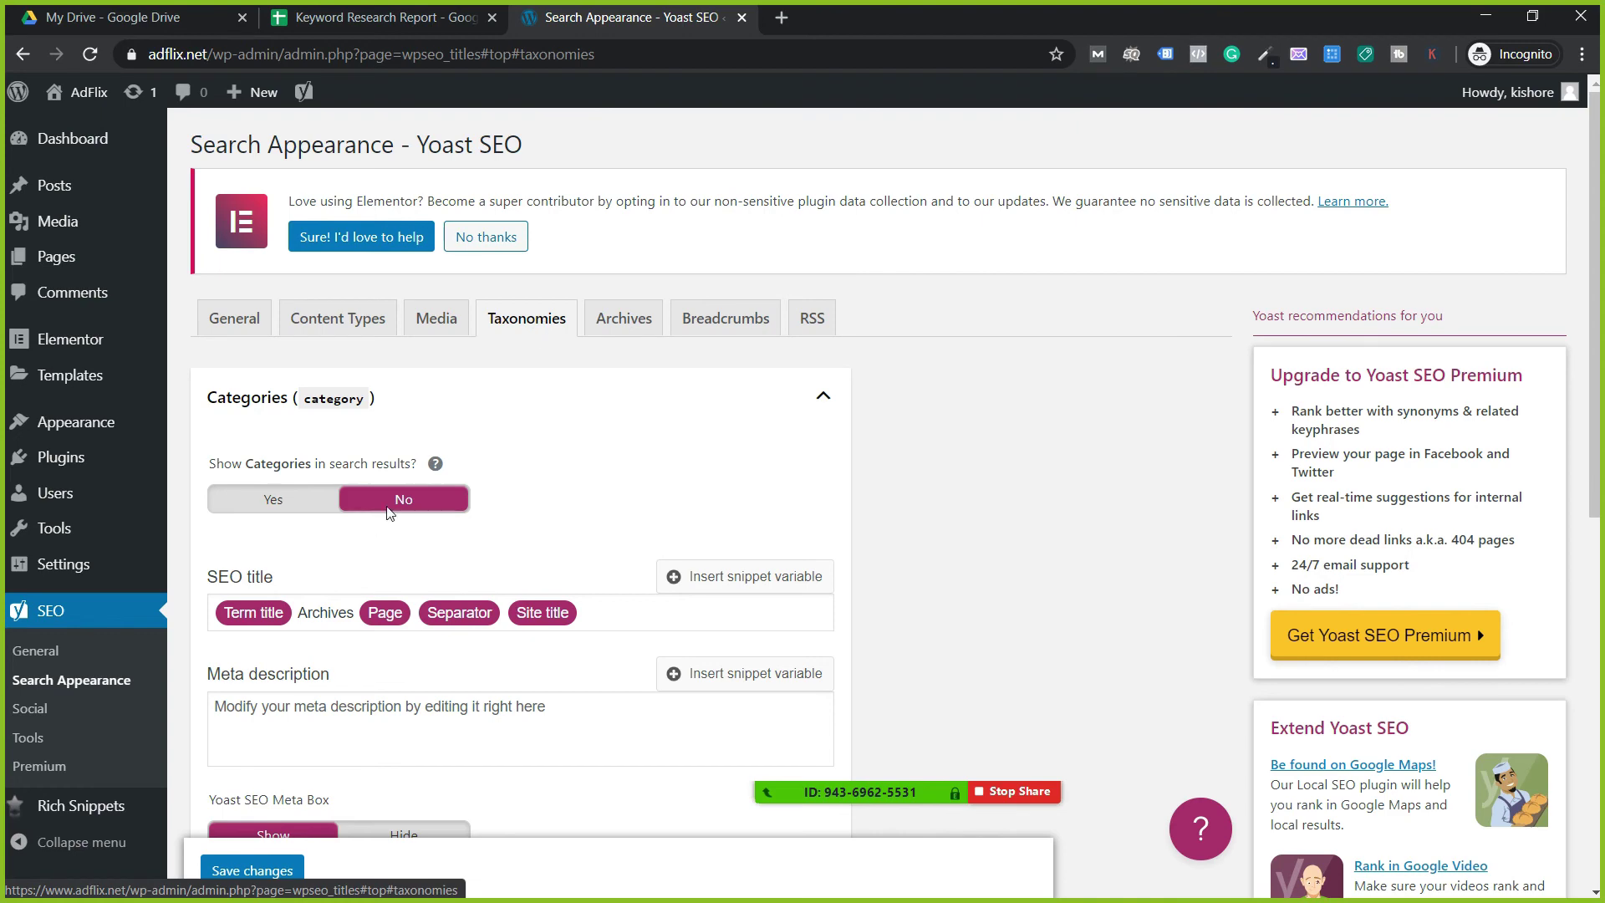
# Step: Expand the saved Tags taxonomy, check its settings down to Category URLs, and save the changes again
pyautogui.scroll(-5, 422, 504)
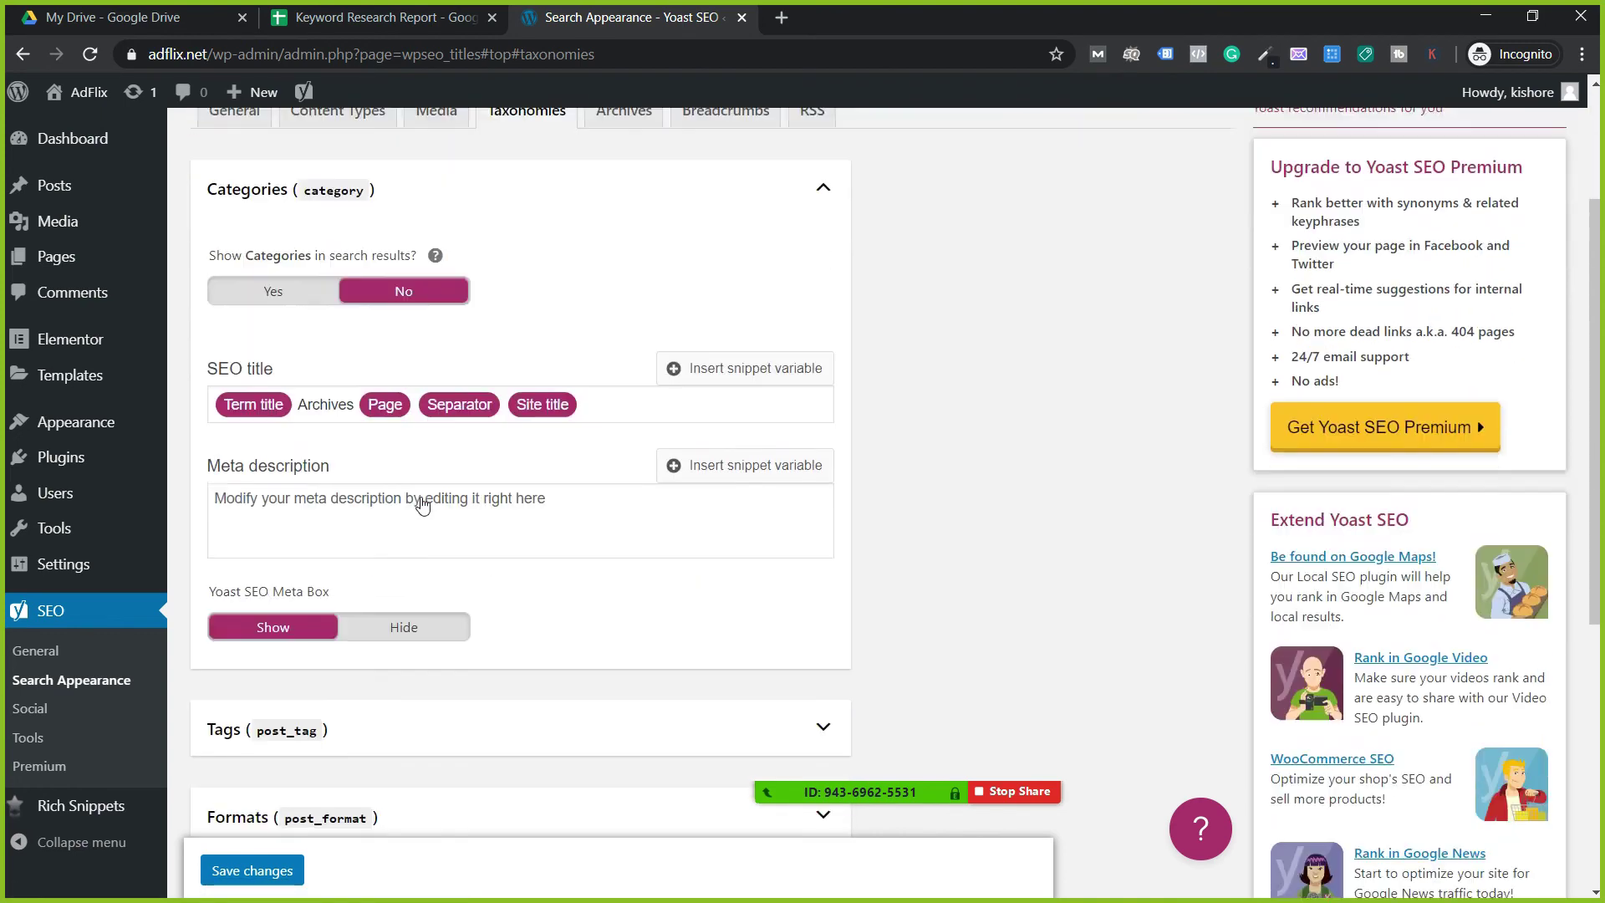
pyautogui.click(443, 518)
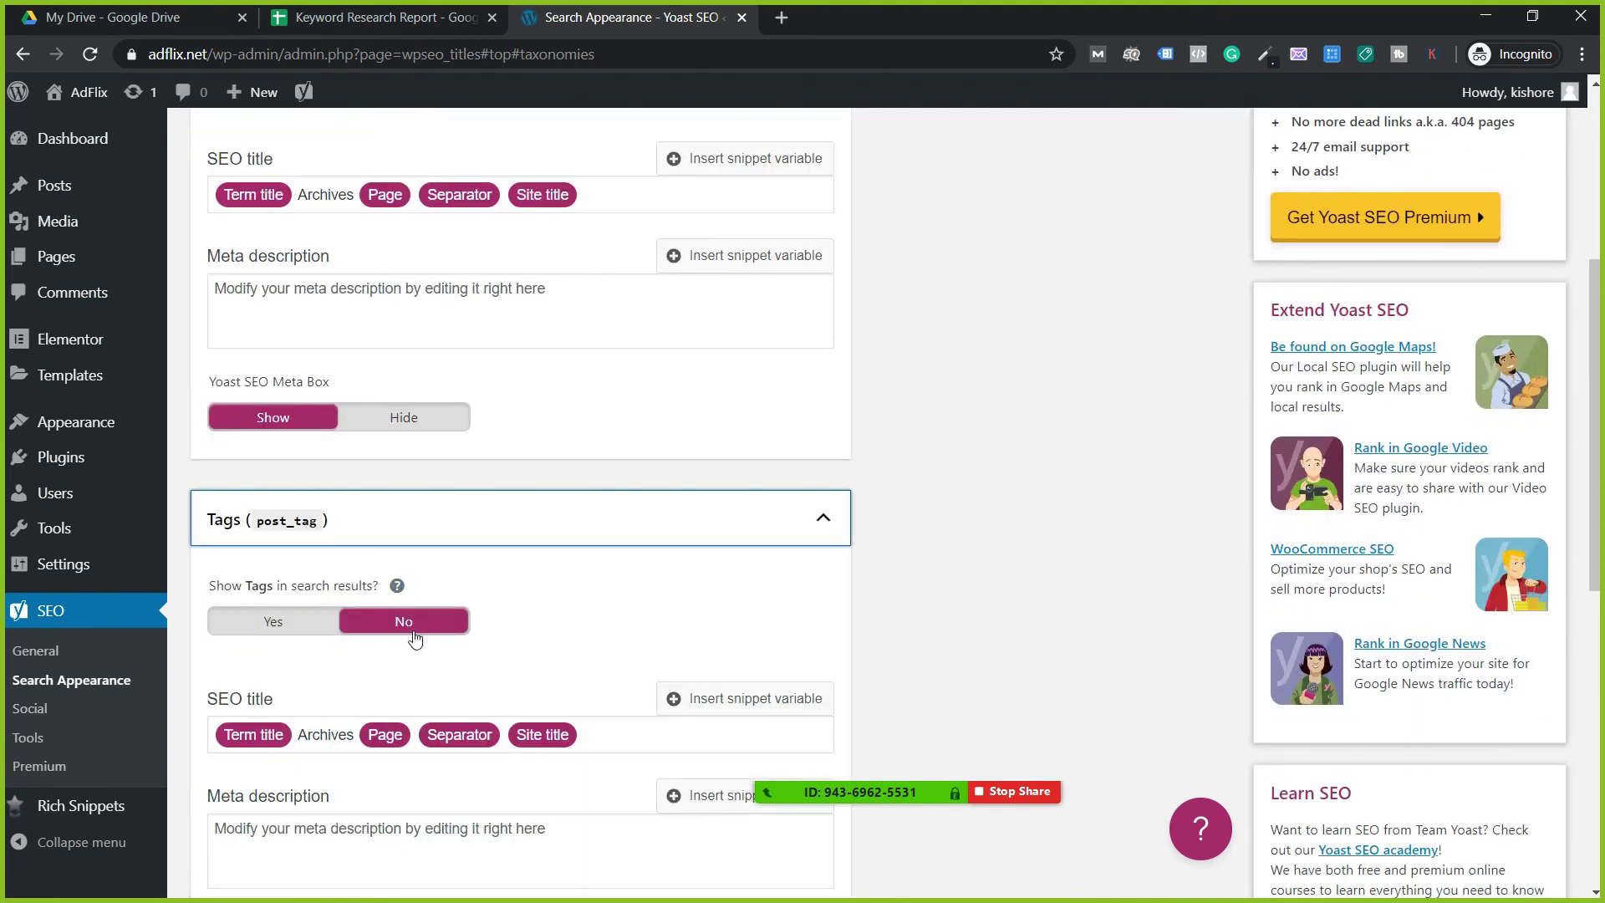
pyautogui.scroll(-6, 410, 623)
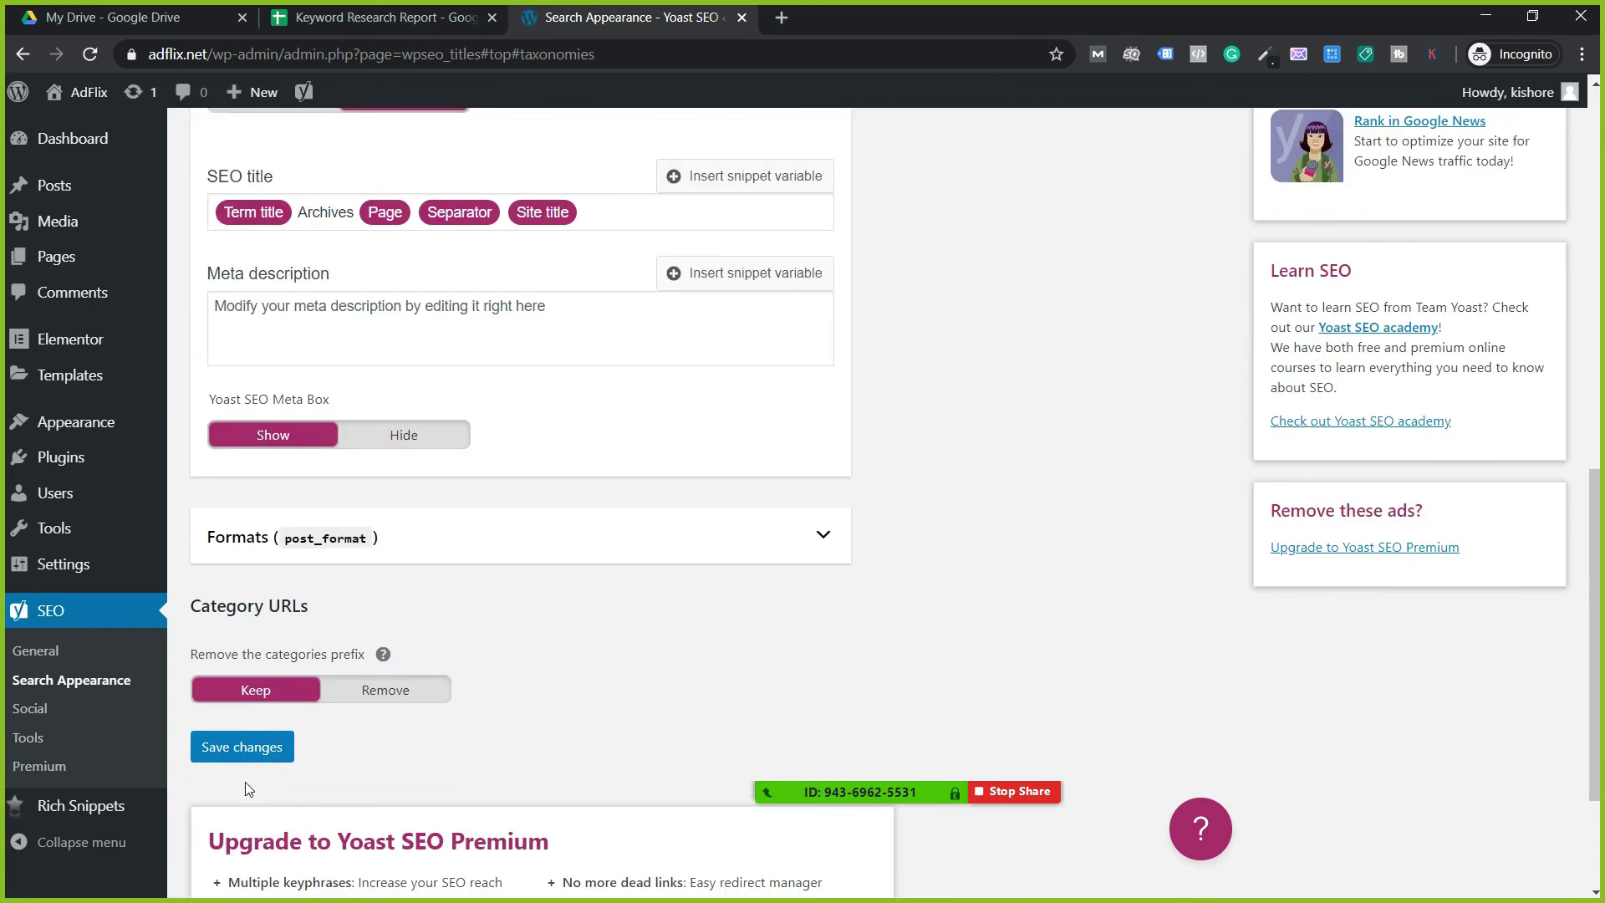
pyautogui.click(255, 752)
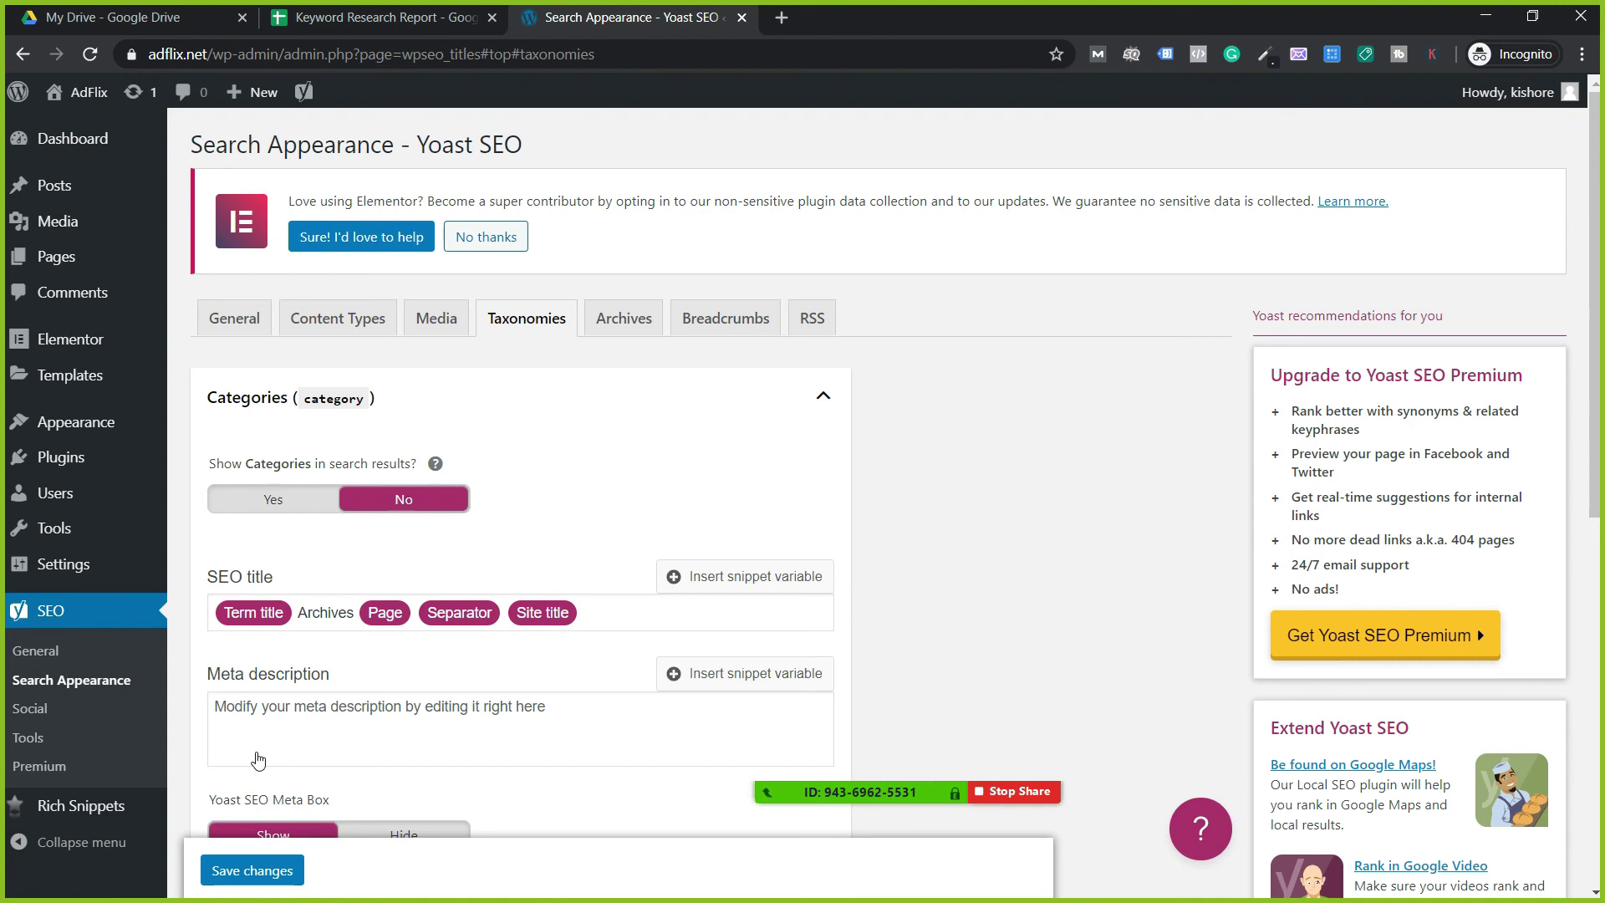
# Step: Recheck the search visibility of both Categories and Tags and save the taxonomy settings once more
pyautogui.scroll(-5, 258, 759)
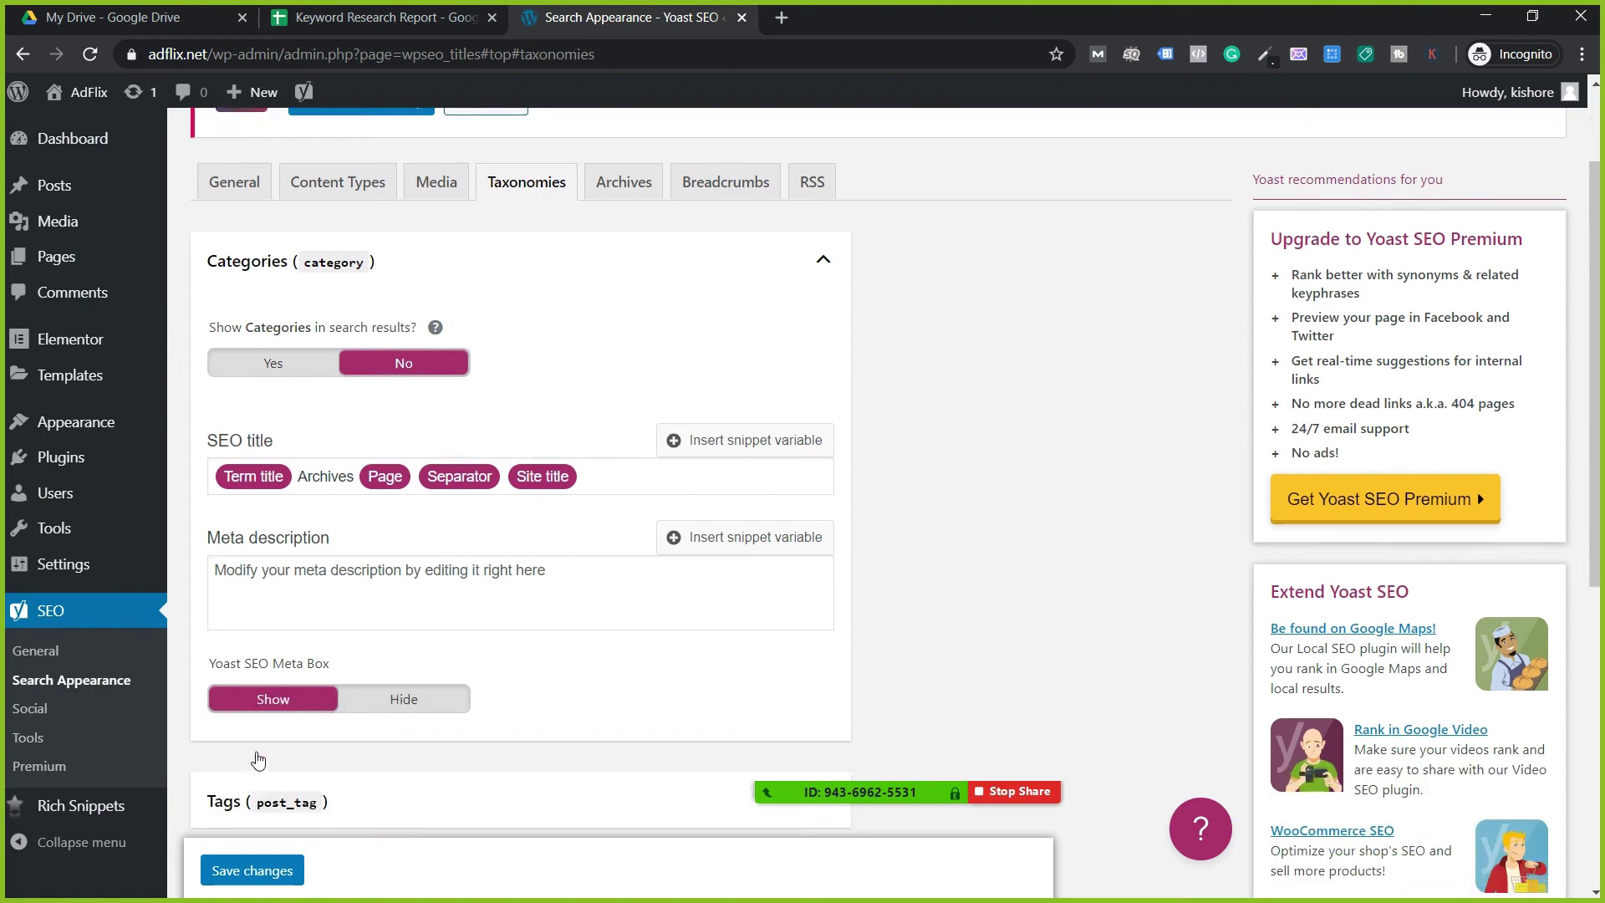
pyautogui.click(412, 522)
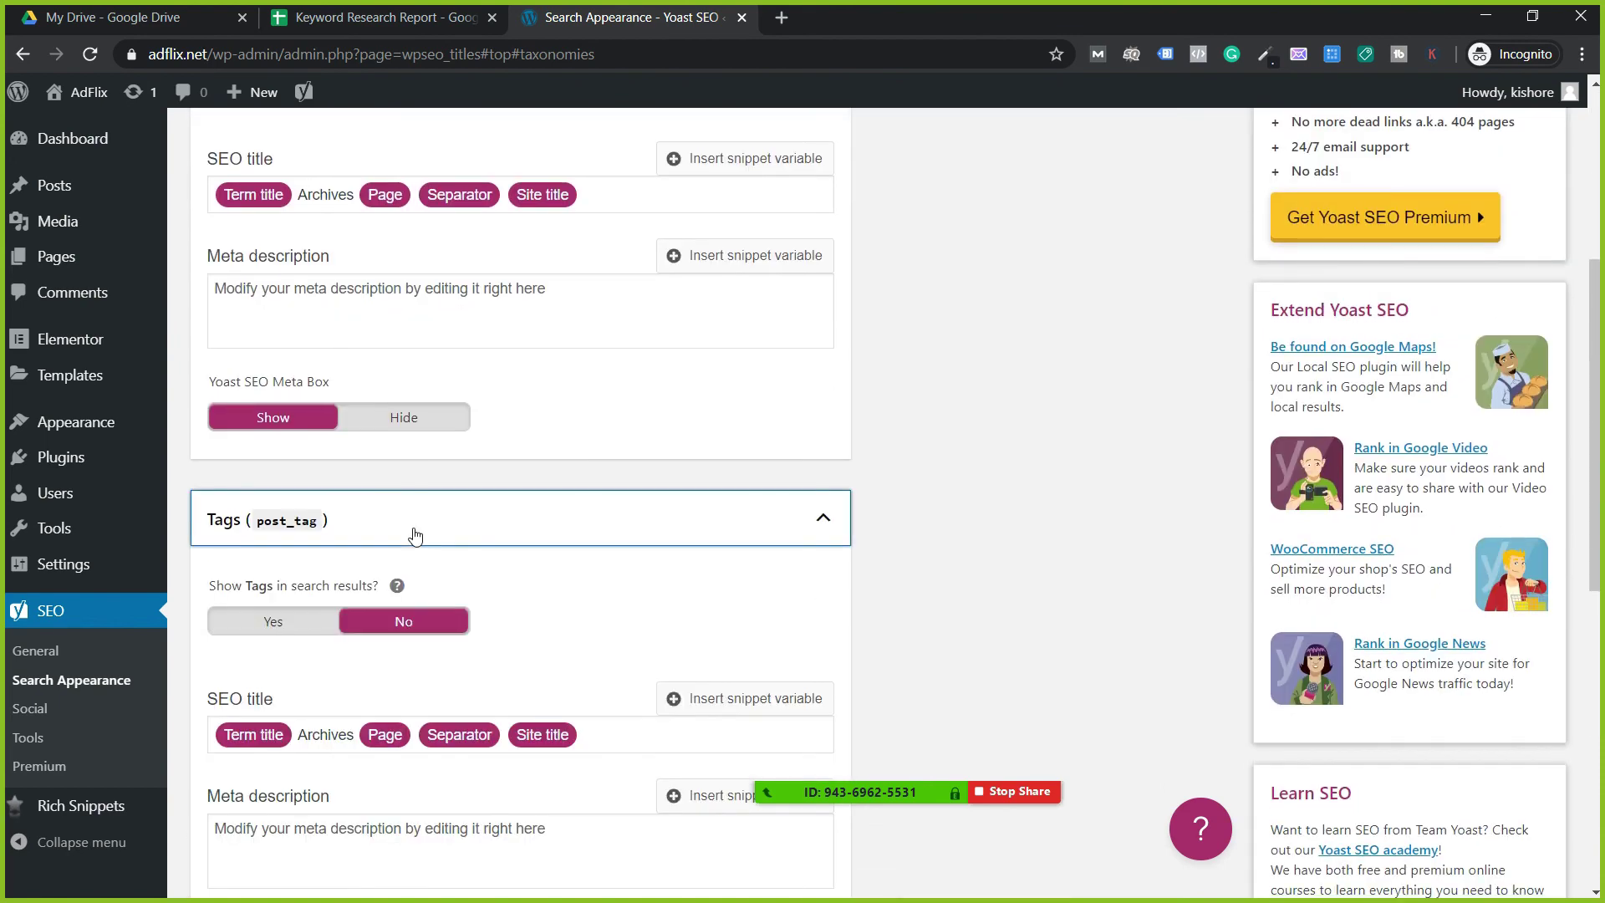
pyautogui.scroll(5, 382, 430)
pyautogui.scroll(-7, 382, 431)
pyautogui.scroll(2, 372, 460)
pyautogui.scroll(-1, 363, 485)
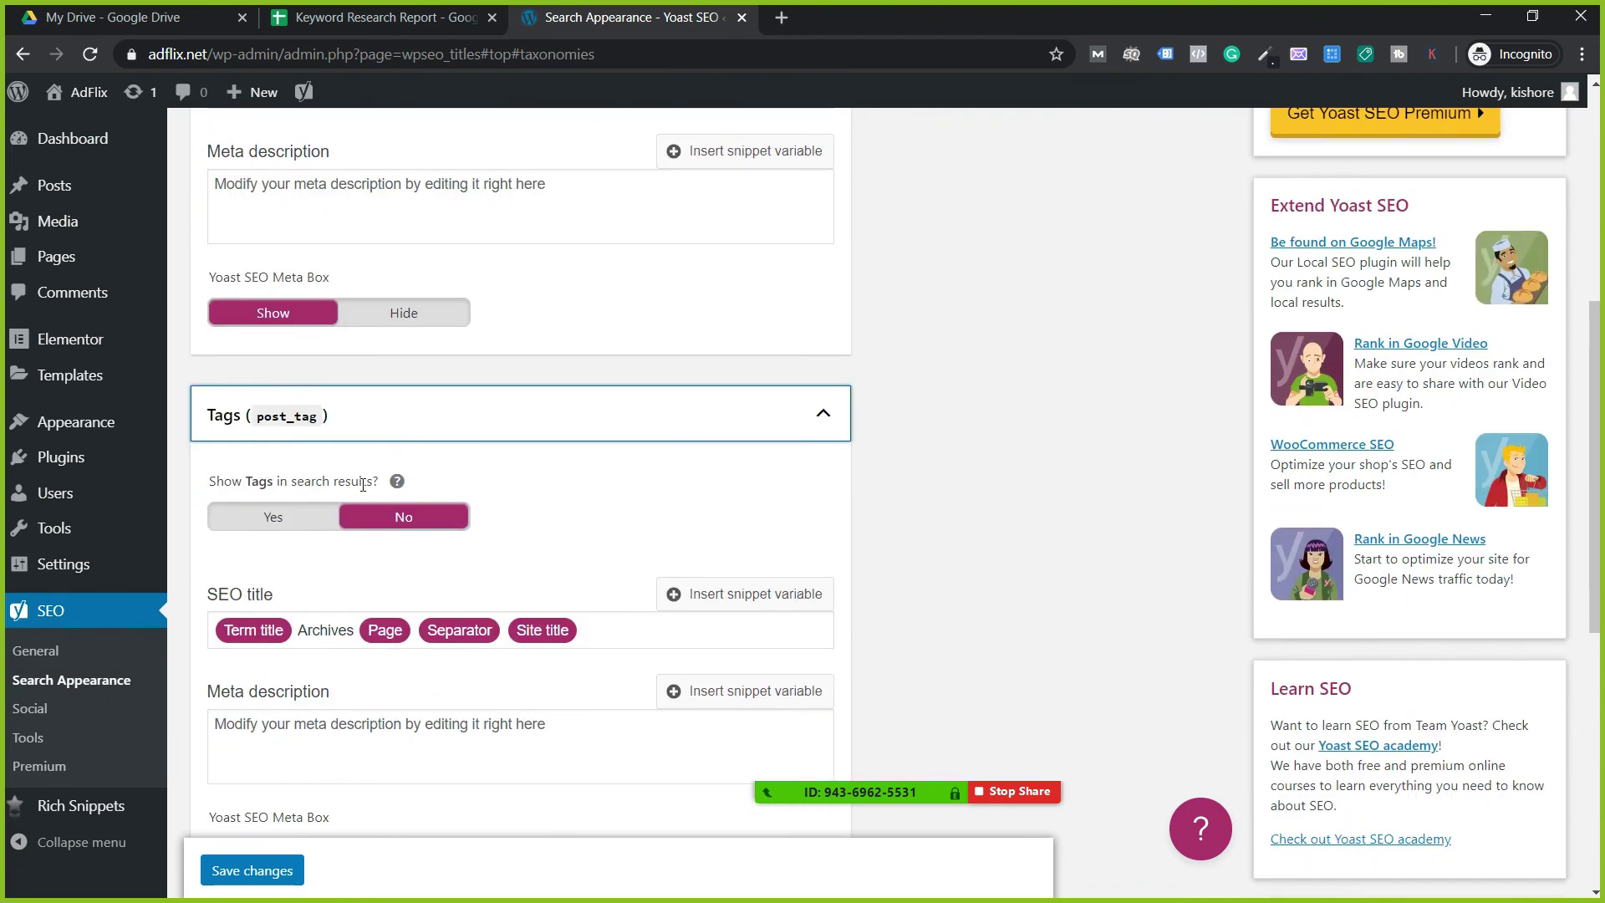
pyautogui.click(253, 871)
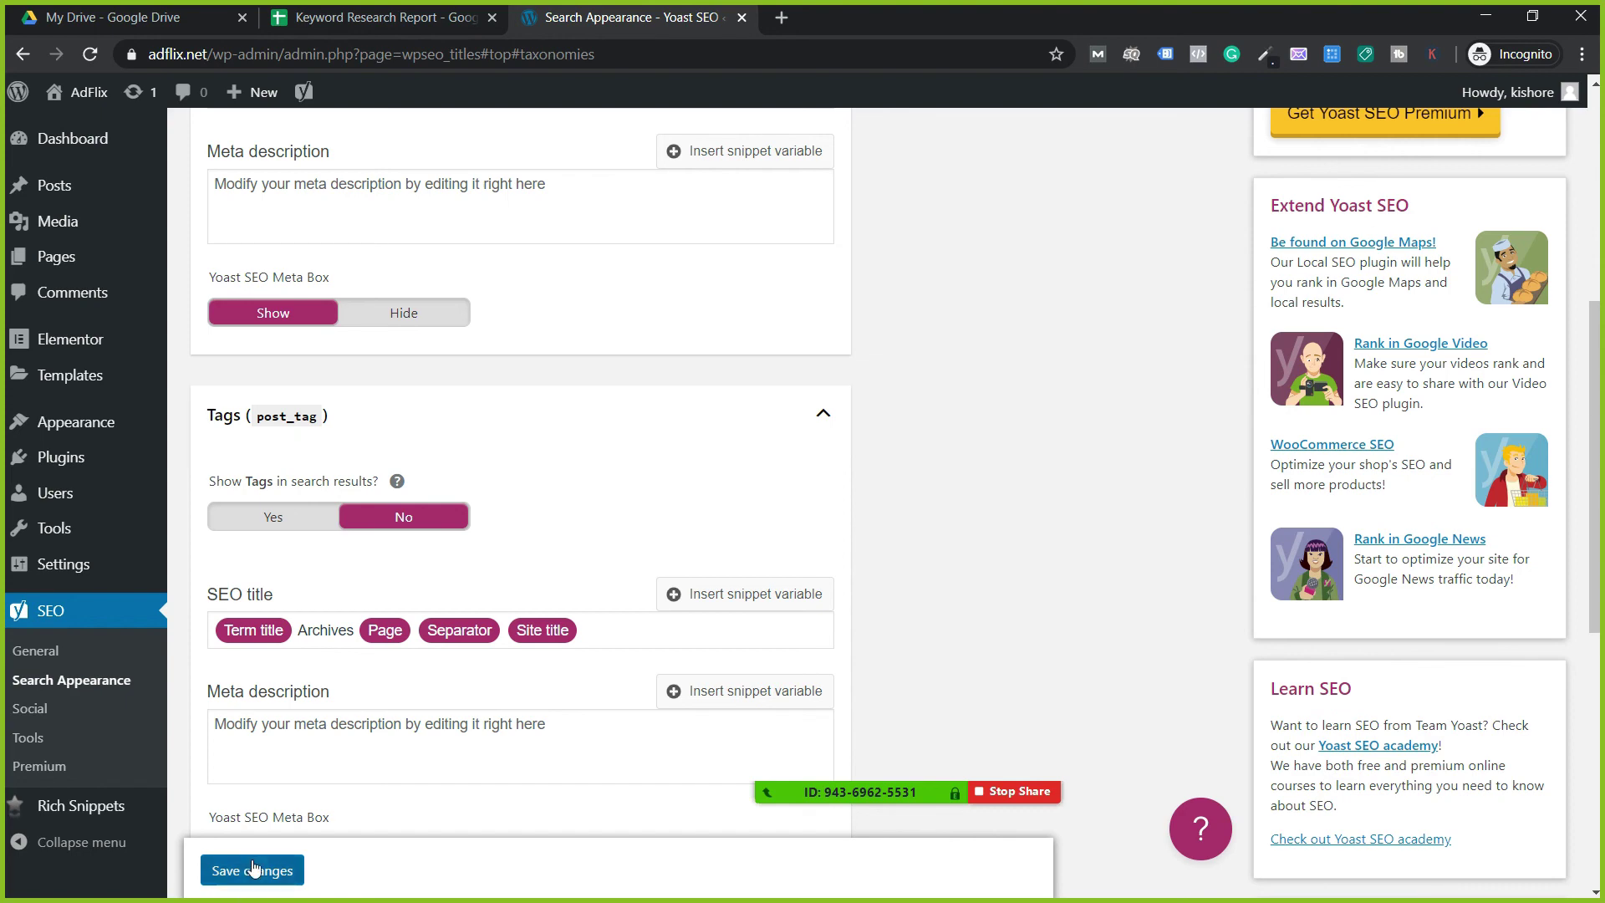
pyautogui.scroll(6, 380, 770)
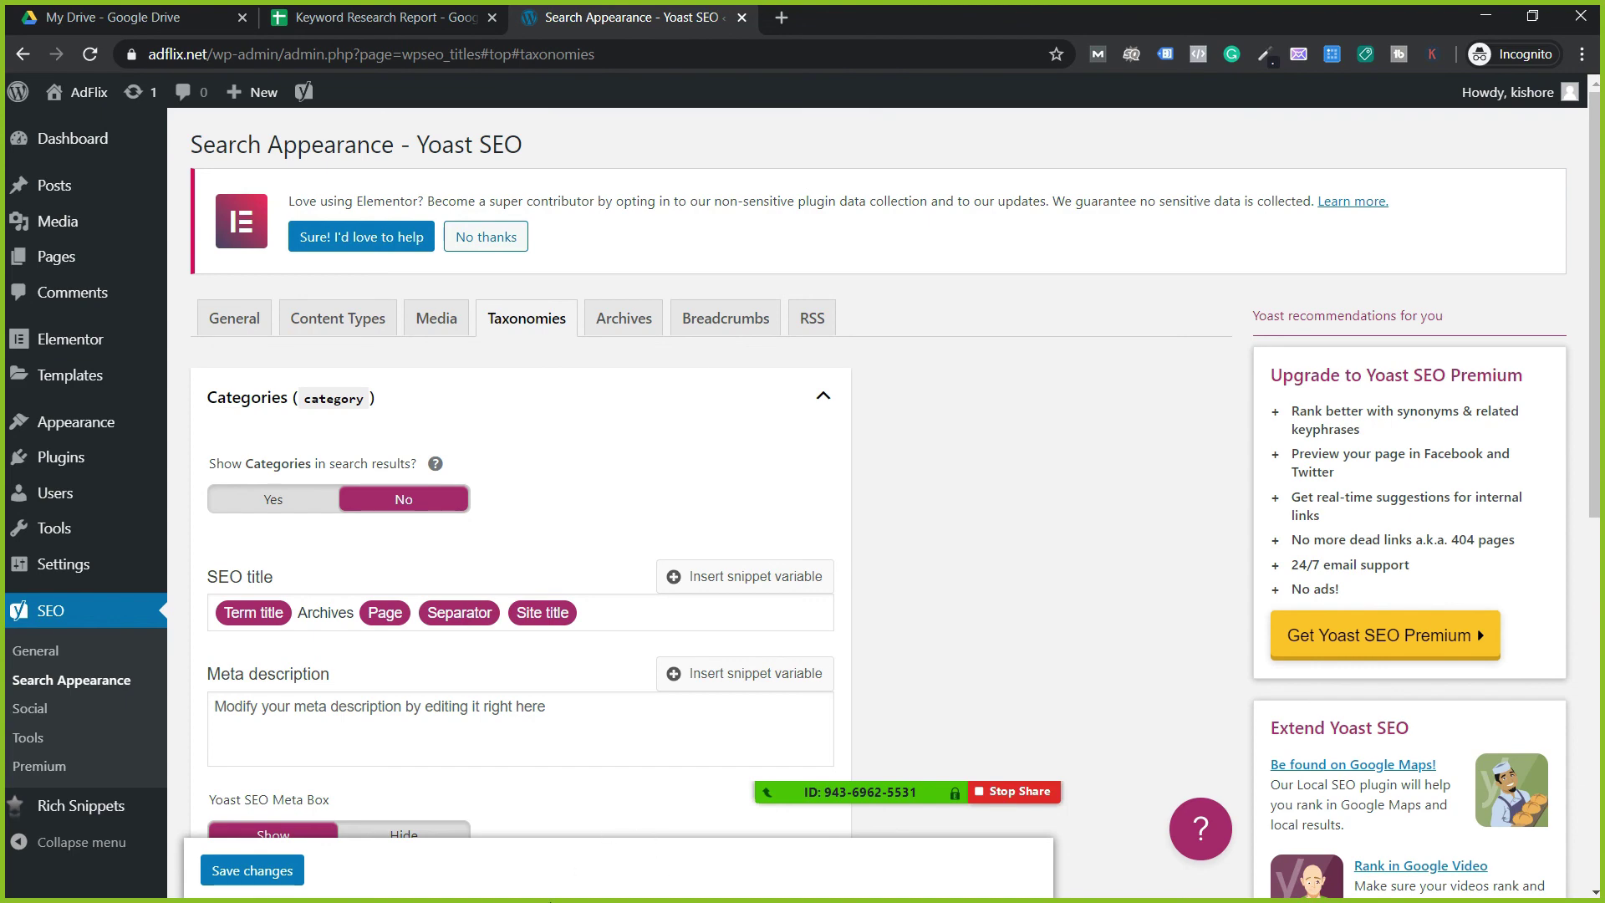
# Step: Switch to Microsoft Whiteboard and review the Content SEO, Technical SEO and essential plugins notes
pyautogui.hotkey('alt', 'Tab')
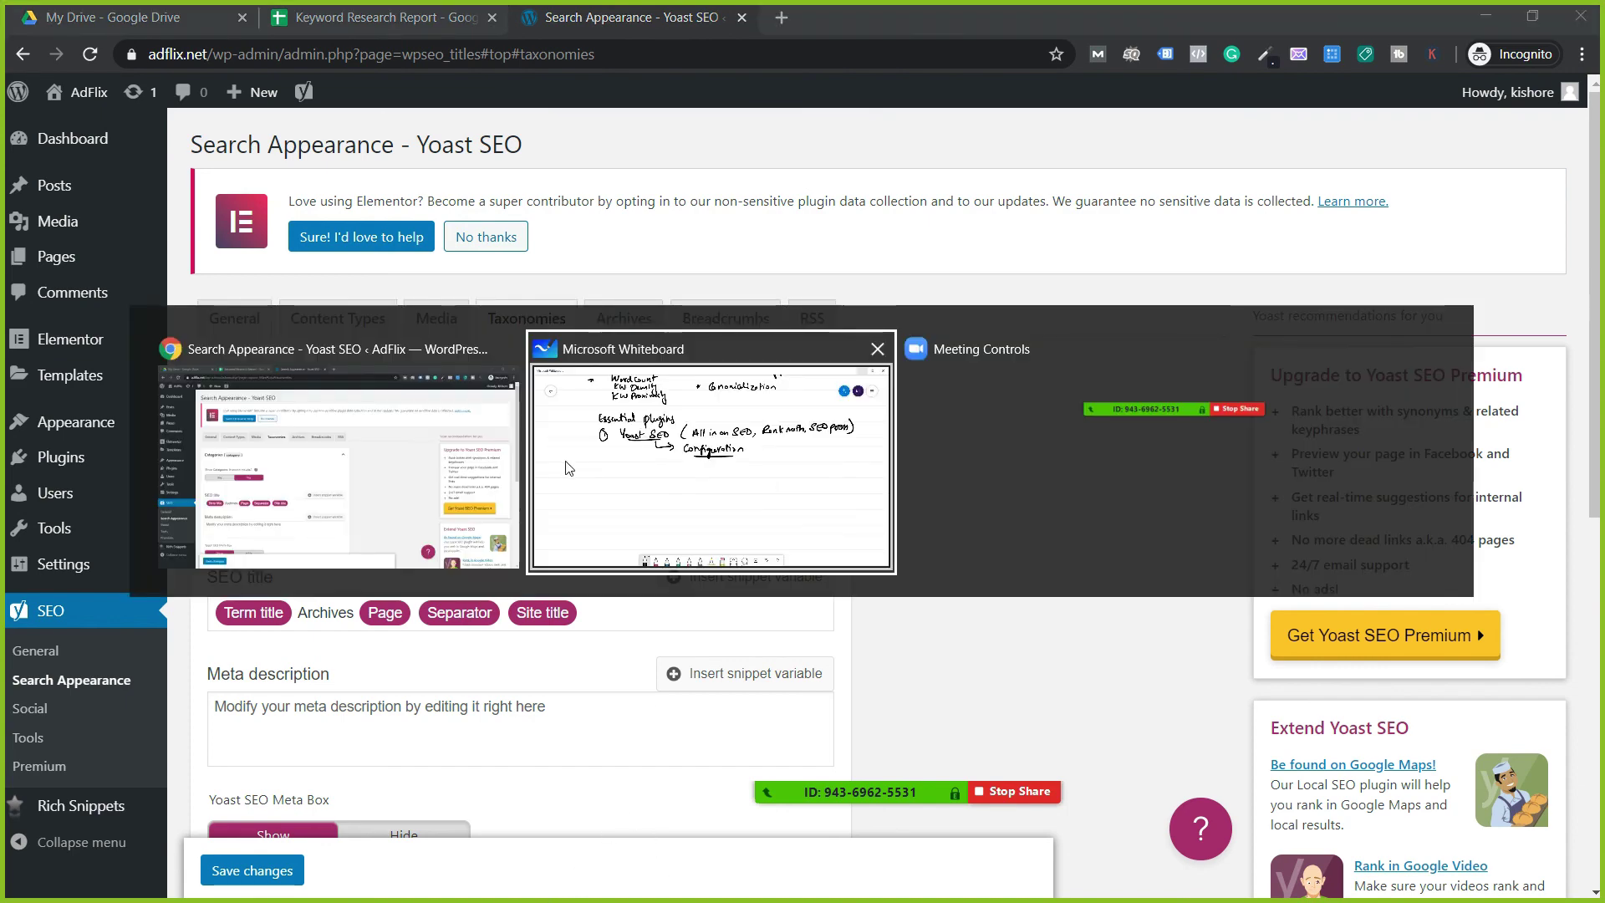
pyautogui.scroll(5, 663, 480)
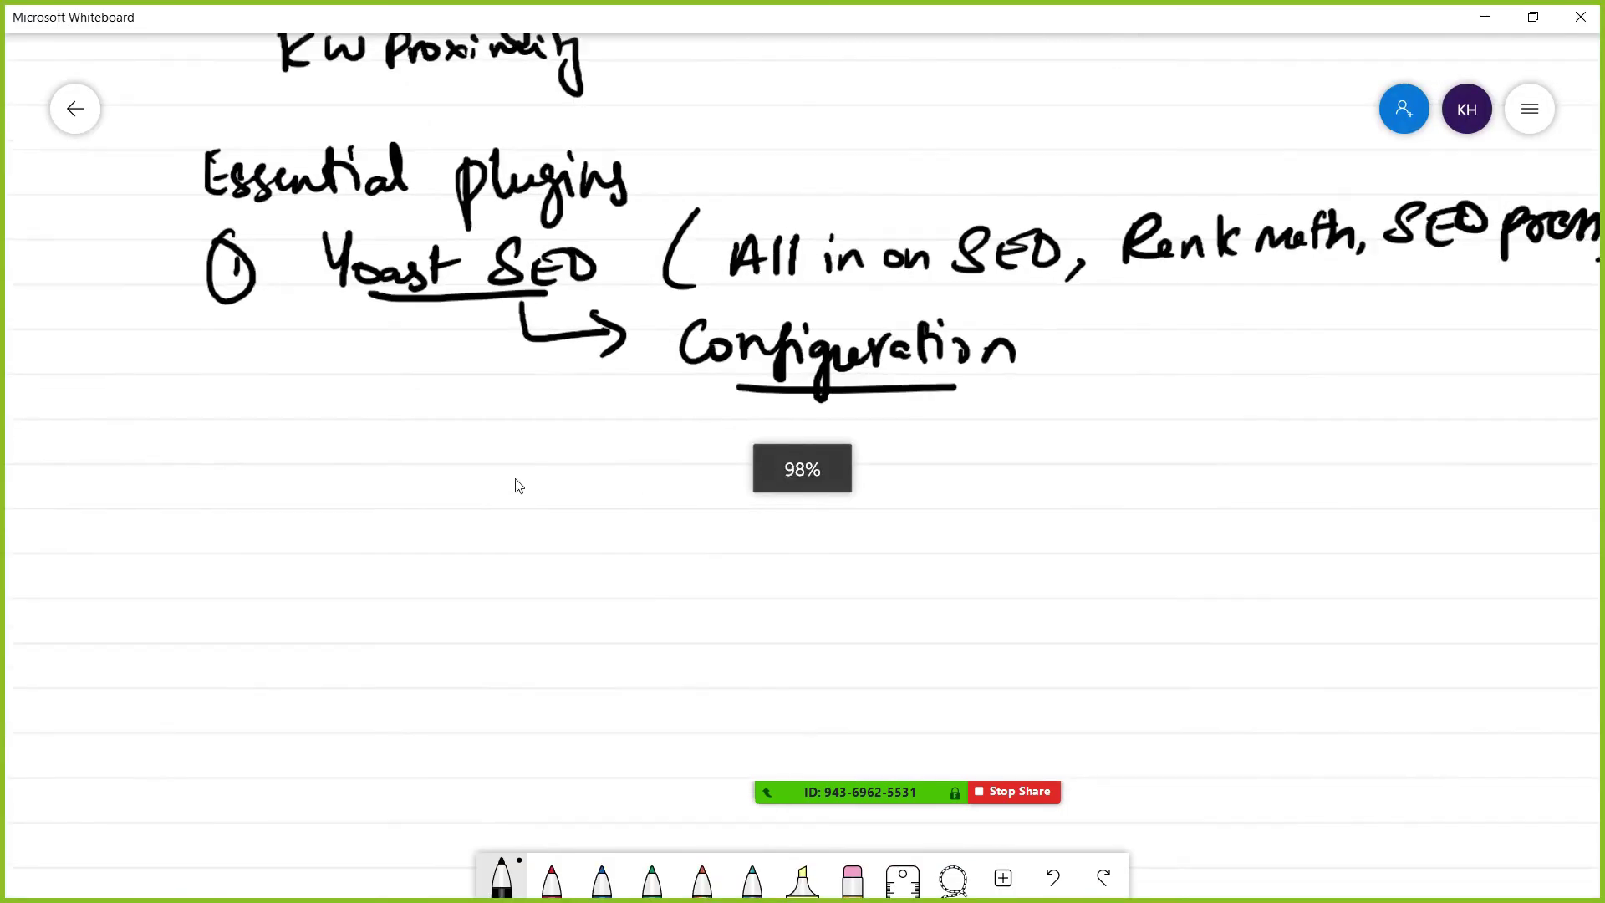
pyautogui.scroll(-4, 476, 656)
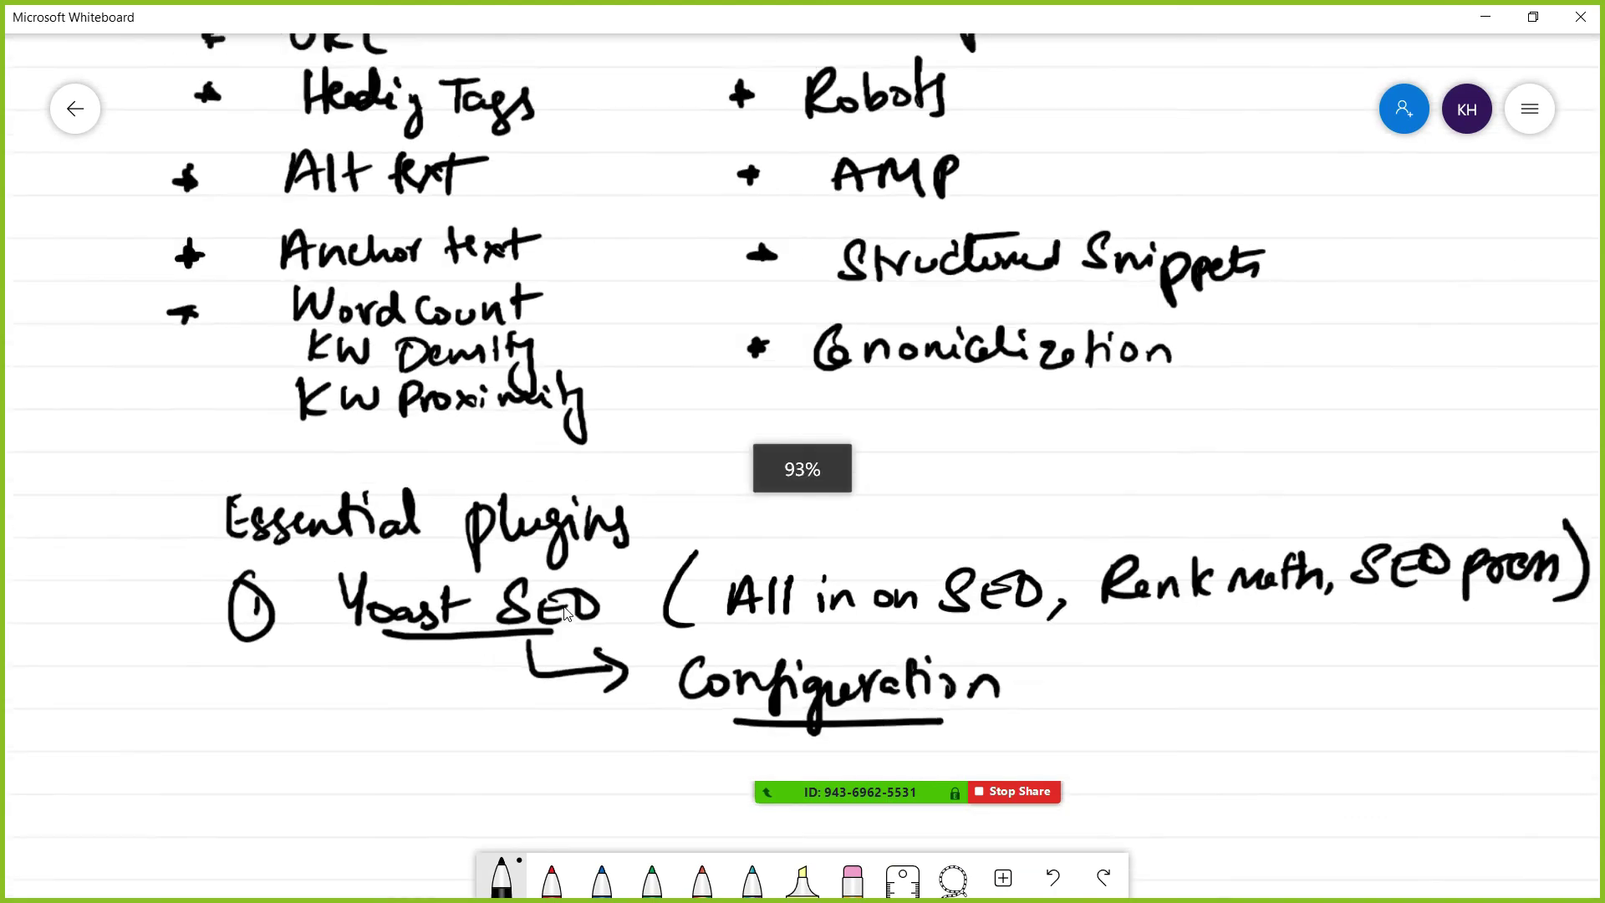
pyautogui.scroll(3, 638, 382)
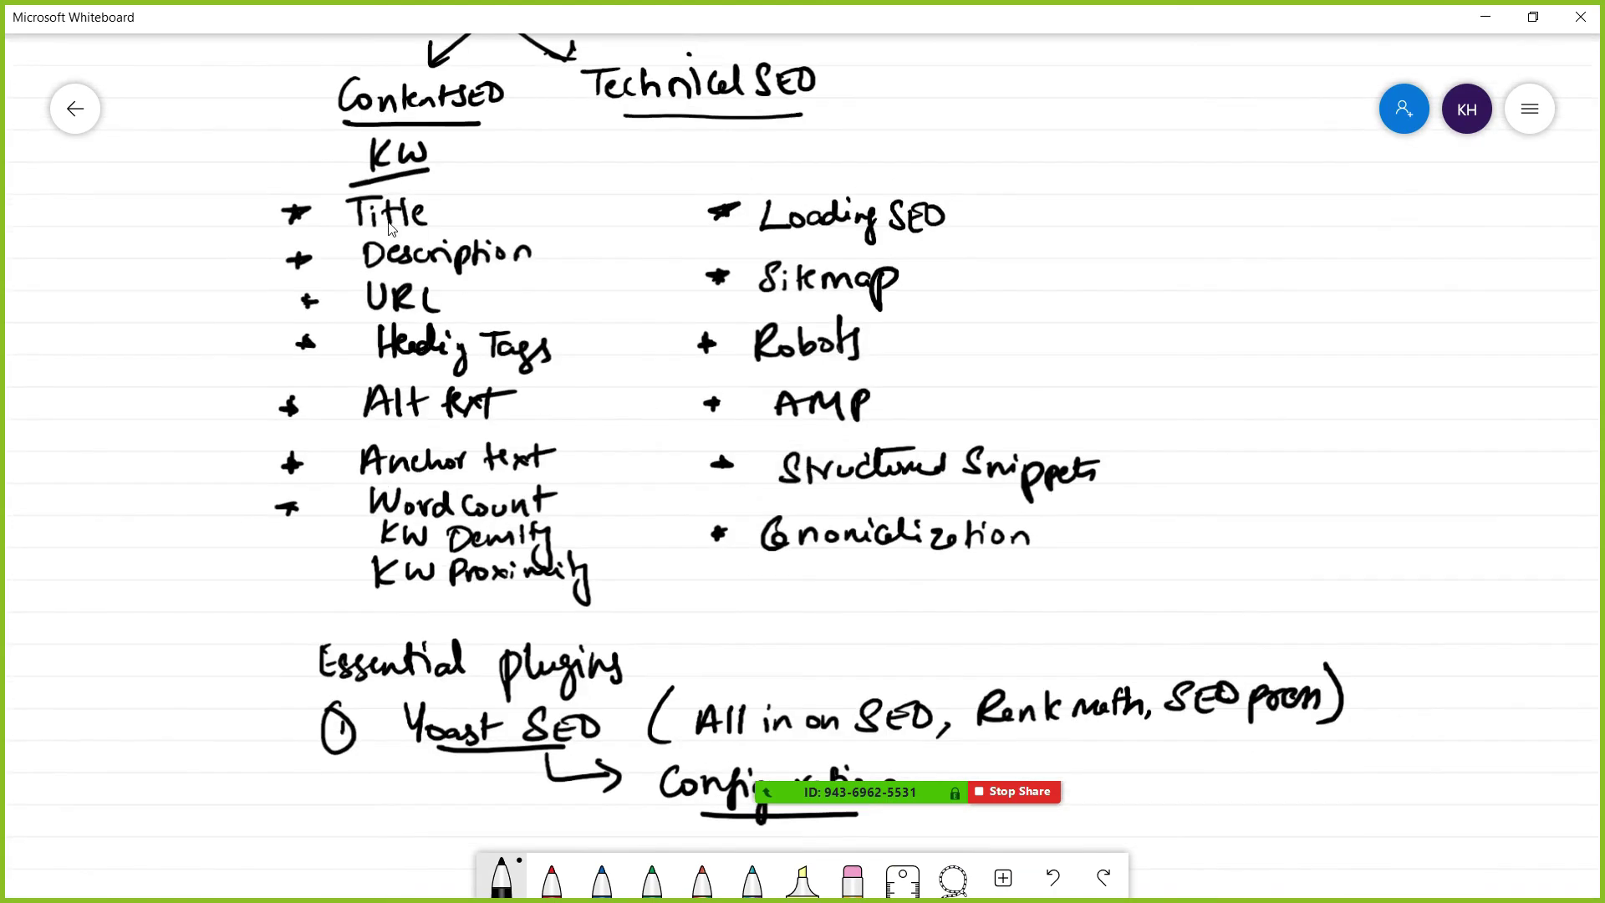